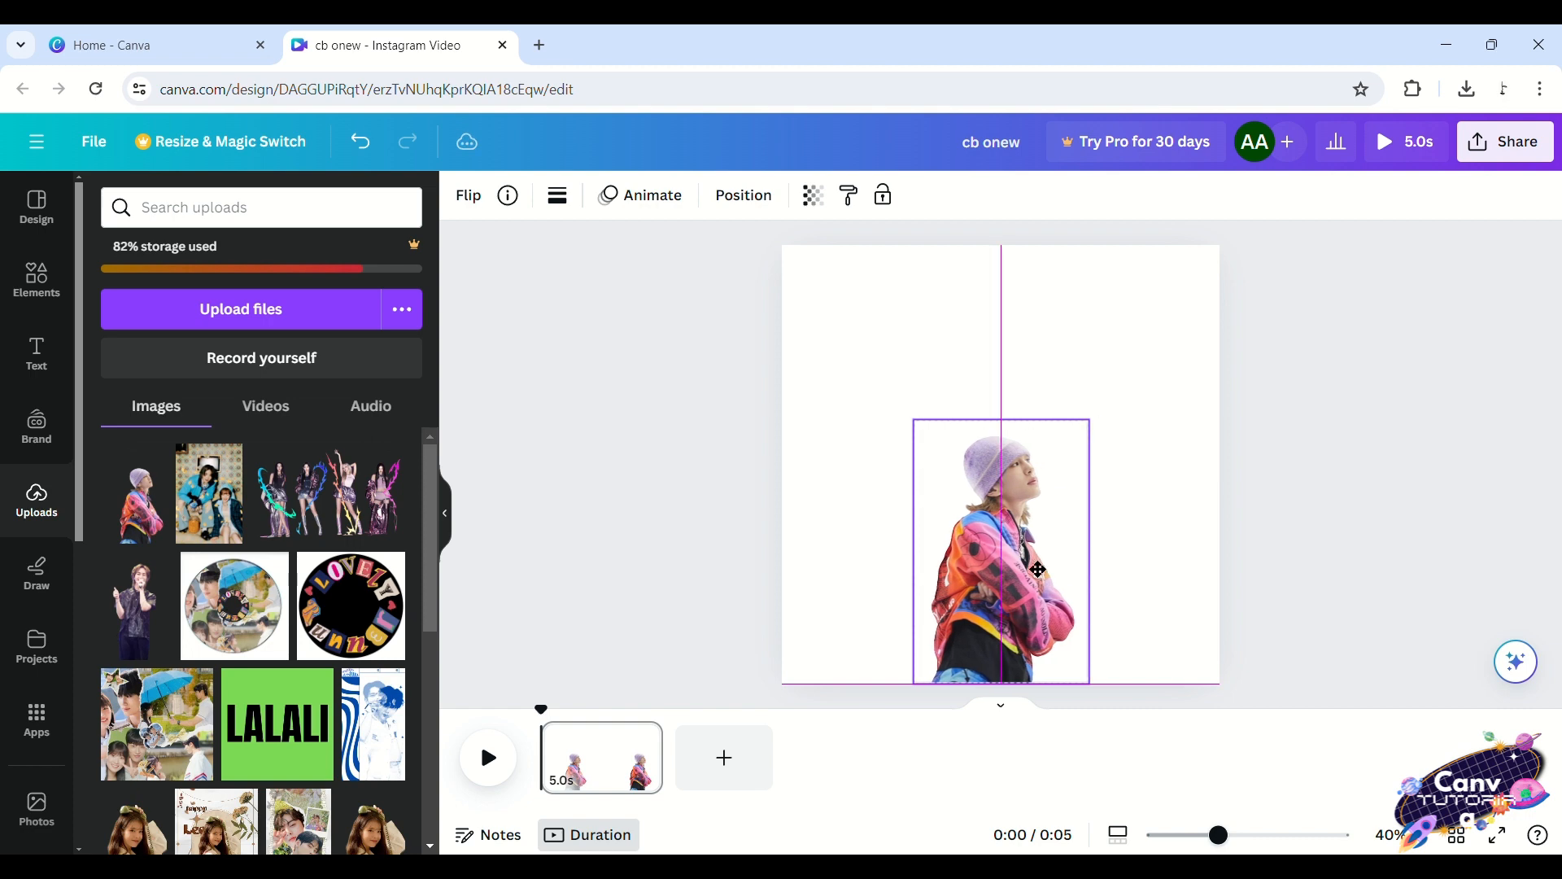
Open the layers list and duplicate the topmost cutout photo, aligning the copy exactly over the original
{"action": "left_click", "coordinate": [747, 196]}
{"action": "left_click", "coordinate": [306, 342]}
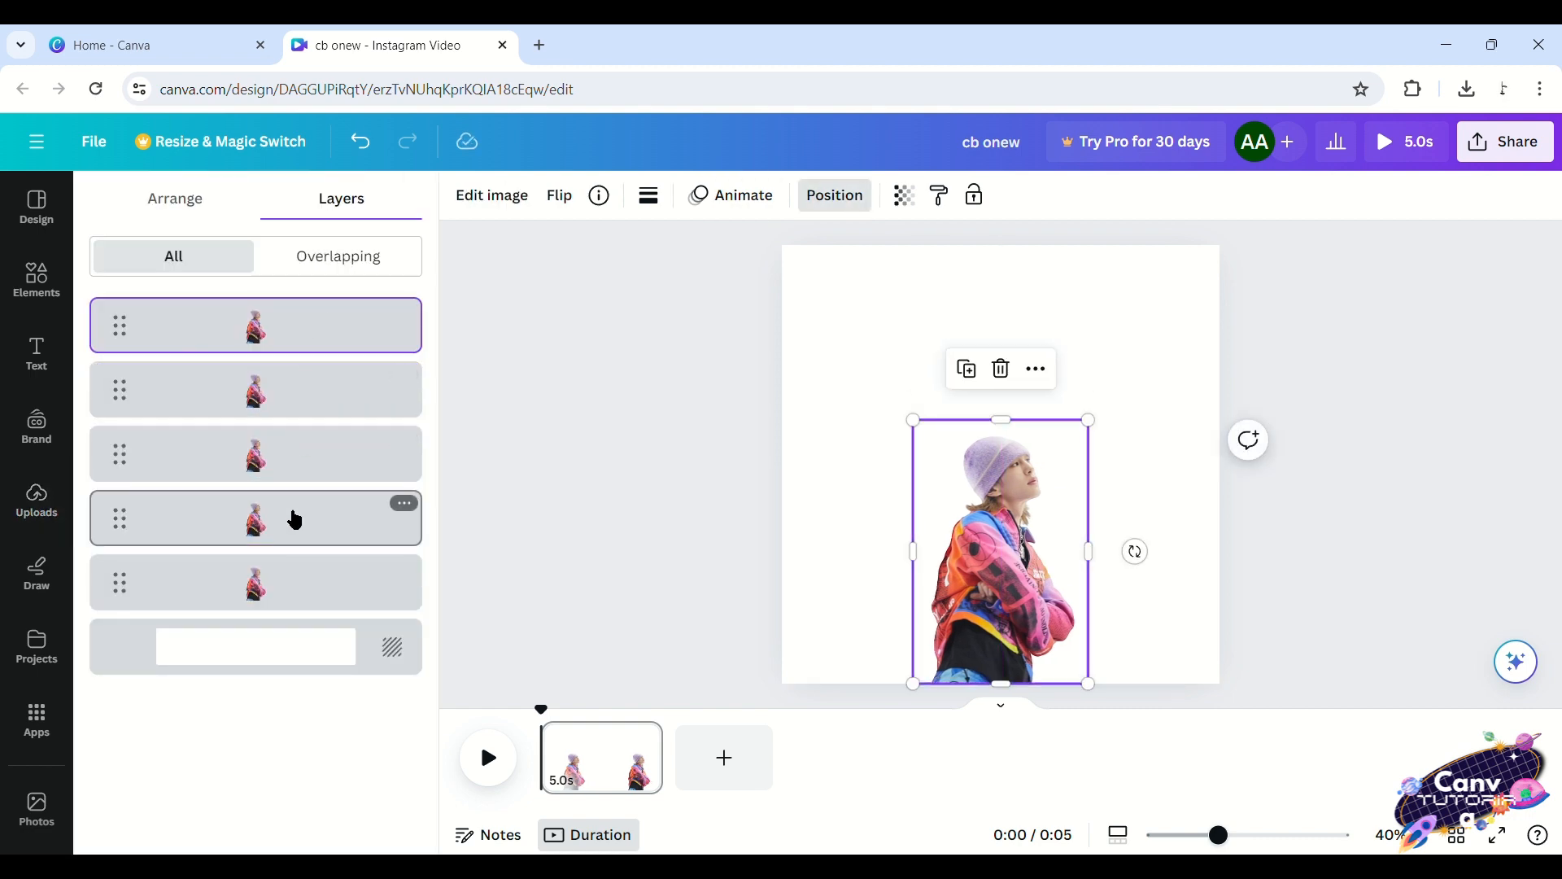
{"action": "left_click", "coordinate": [301, 509]}
{"action": "left_click", "coordinate": [284, 583]}
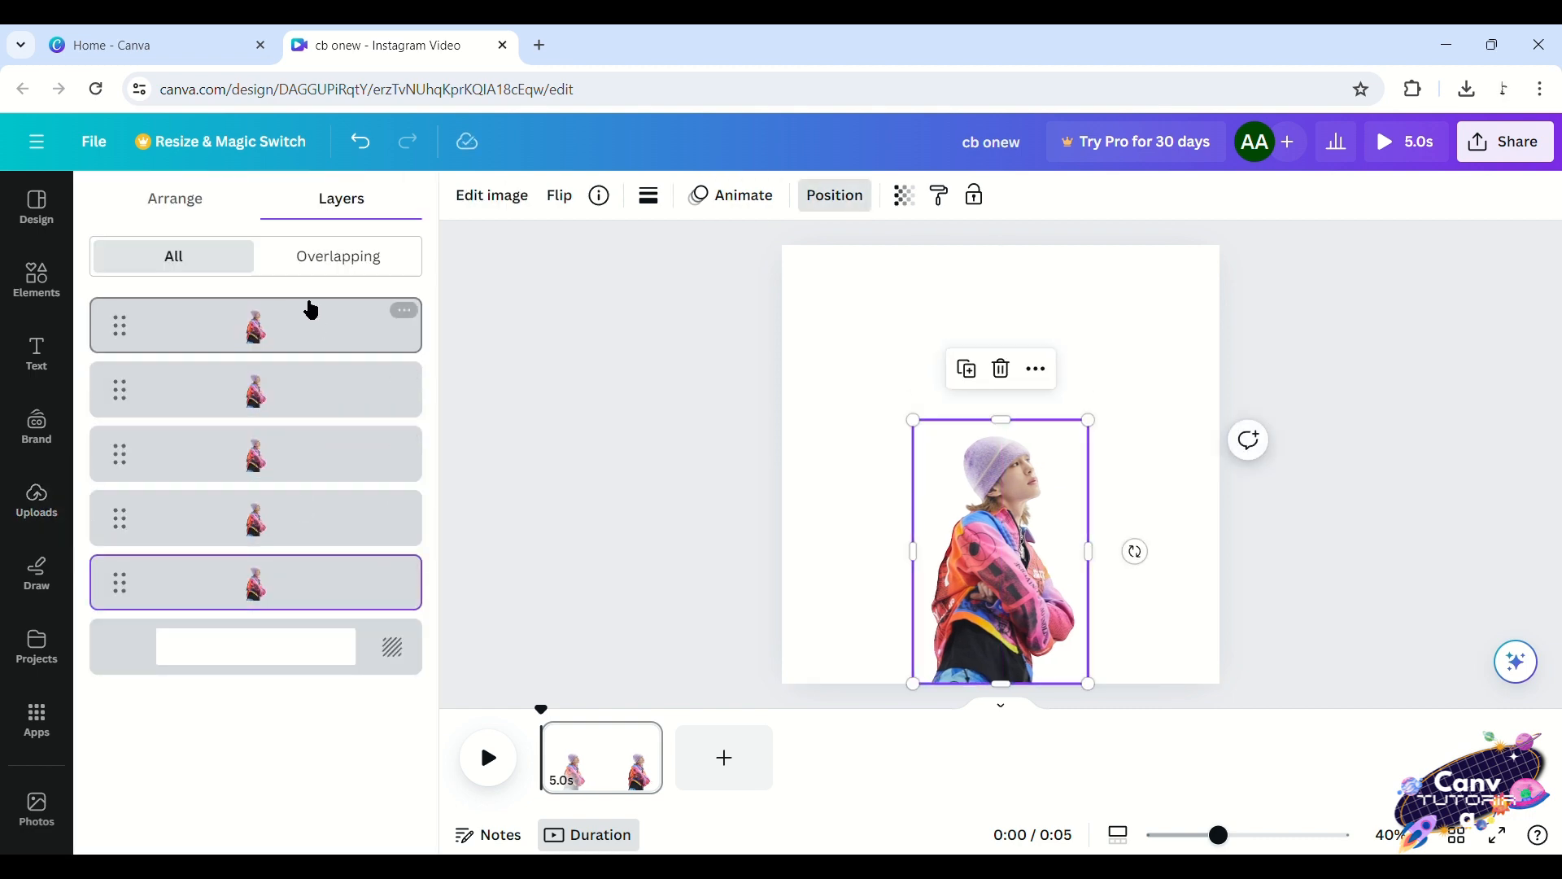
{"action": "left_click", "coordinate": [308, 303]}
{"action": "key", "text": "ctrl+d"}
{"action": "left_click_drag", "start_coordinate": [1015, 602], "coordinate": [1009, 595]}
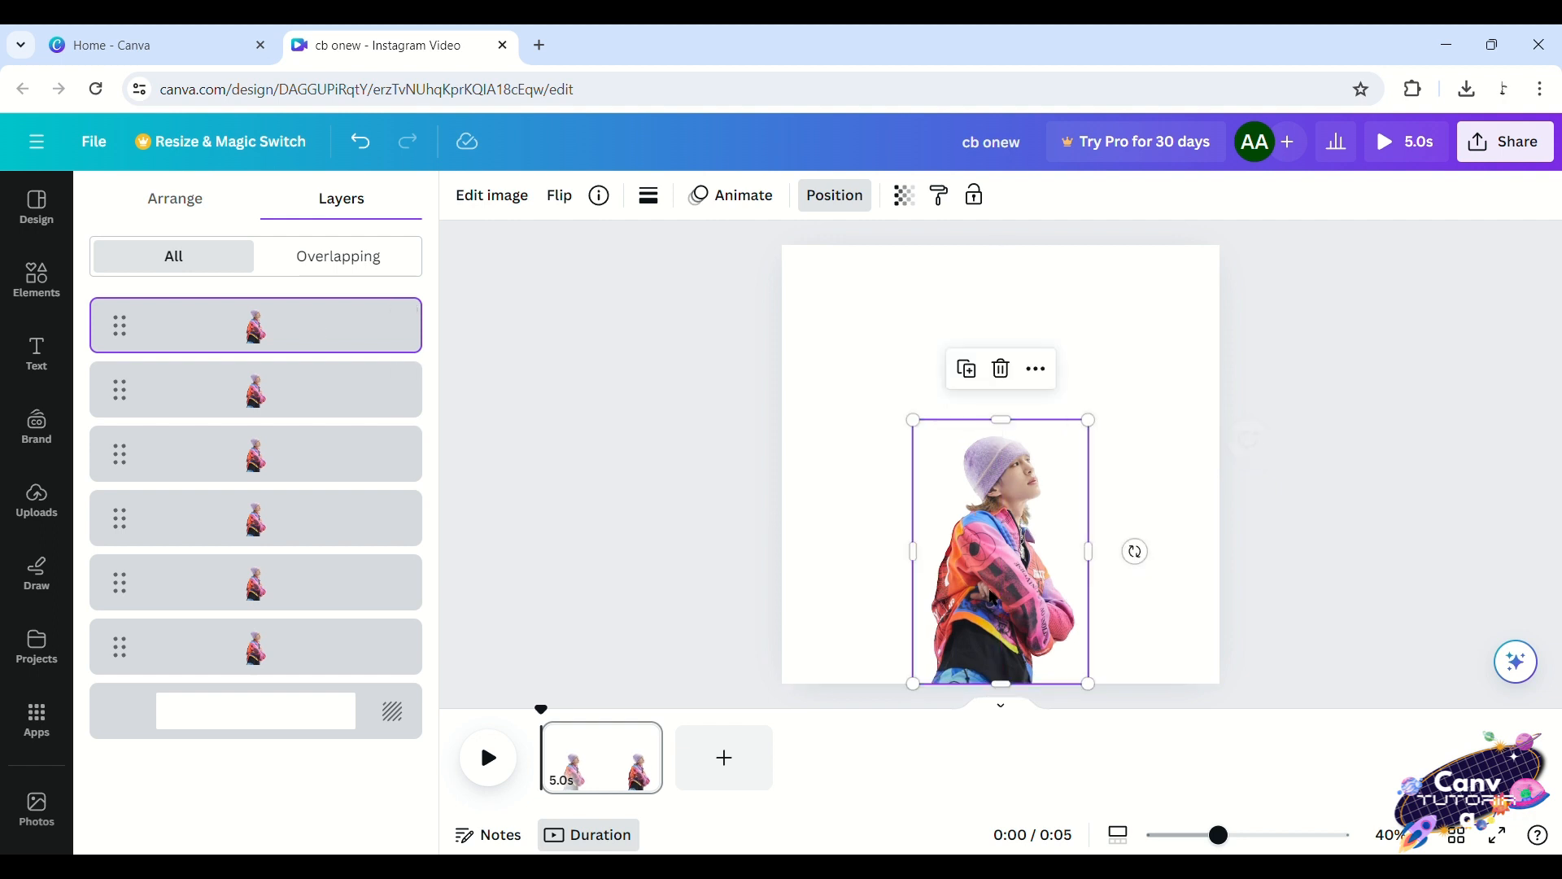
Enlarge the second and third photo layers in increasing sizes so they show behind the front cutout
{"action": "left_click", "coordinate": [265, 395]}
{"action": "left_click_drag", "start_coordinate": [1096, 426], "coordinate": [1098, 374]}
{"action": "left_click", "coordinate": [320, 439]}
{"action": "left_click_drag", "start_coordinate": [1007, 496], "coordinate": [1006, 497]}
{"action": "left_click", "coordinate": [315, 469]}
Enlarge the fourth and fifth photo layers progressively to extend the staggered row behind the front cutout
{"action": "left_click", "coordinate": [303, 525]}
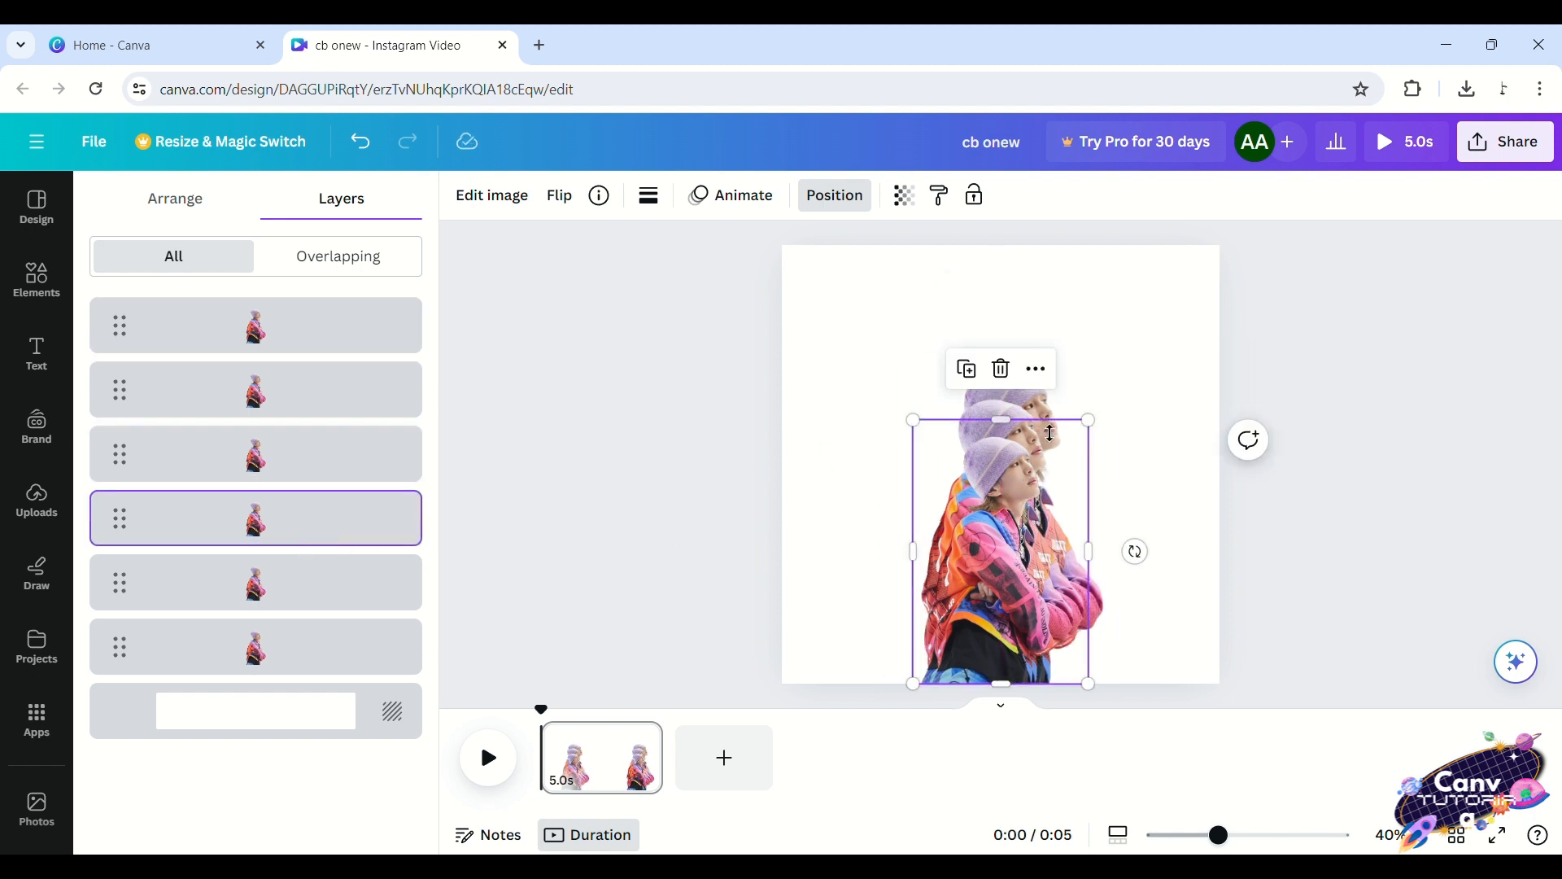
{"action": "left_click_drag", "start_coordinate": [1089, 420], "coordinate": [1217, 366]}
{"action": "key", "text": "ctrl+z"}
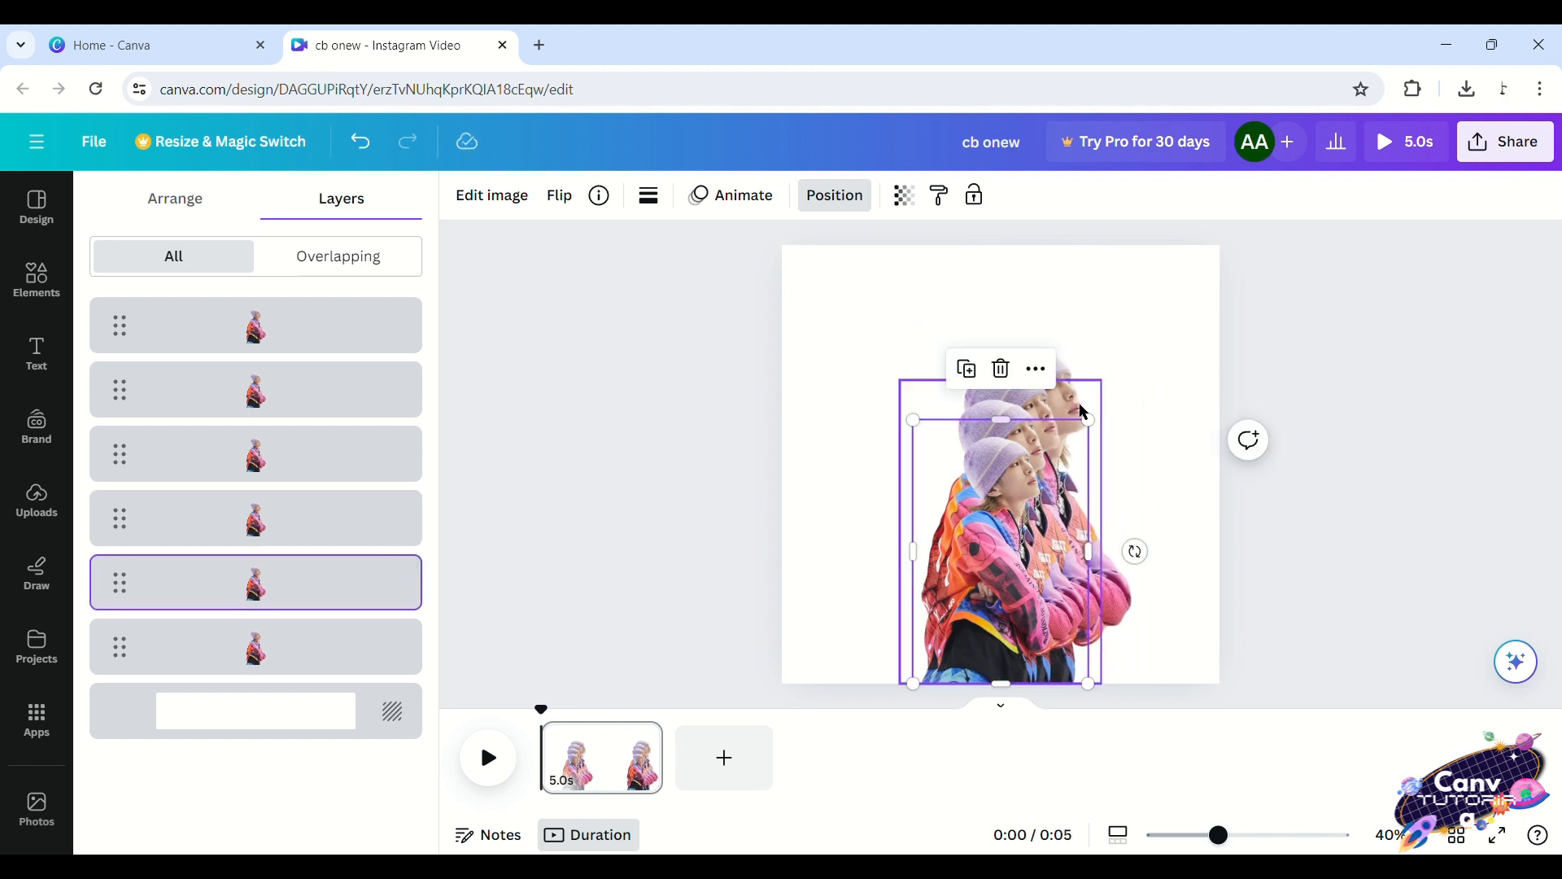
{"action": "left_click_drag", "start_coordinate": [1089, 420], "coordinate": [1244, 338]}
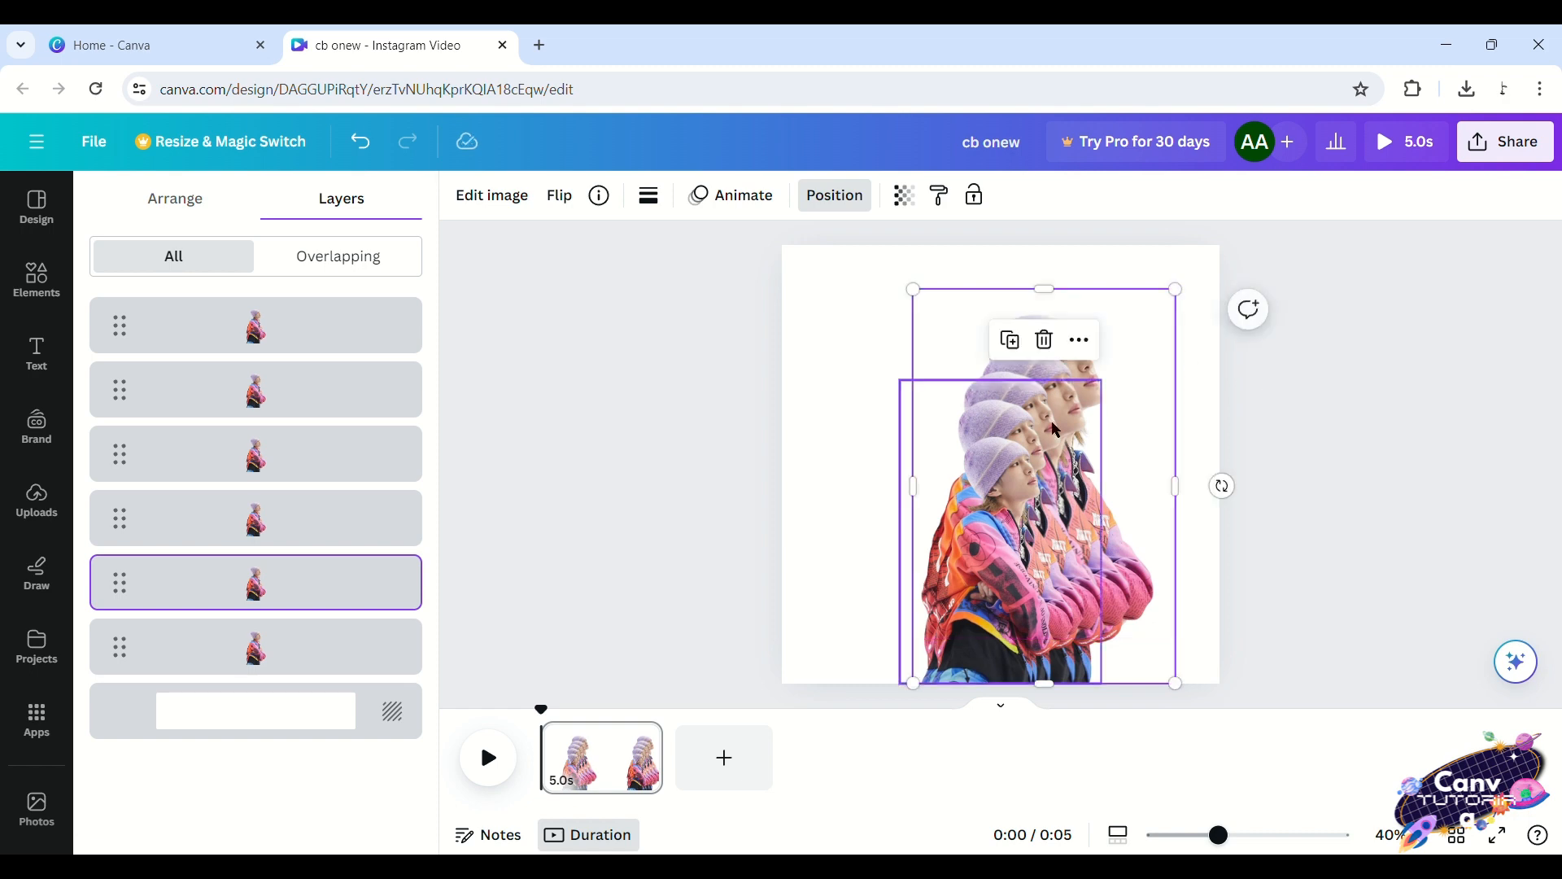
Enlarge the bottommost photo layer to the full canvas height and shift the front cutout slightly left
{"action": "left_click", "coordinate": [363, 645]}
{"action": "left_click_drag", "start_coordinate": [1103, 380], "coordinate": [1282, 301]}
{"action": "left_click_drag", "start_coordinate": [931, 456], "coordinate": [986, 523]}
{"action": "left_click", "coordinate": [704, 505]}
Apply the Noir filter from the Mono group to the front, smallest cutout
{"action": "left_click", "coordinate": [968, 549]}
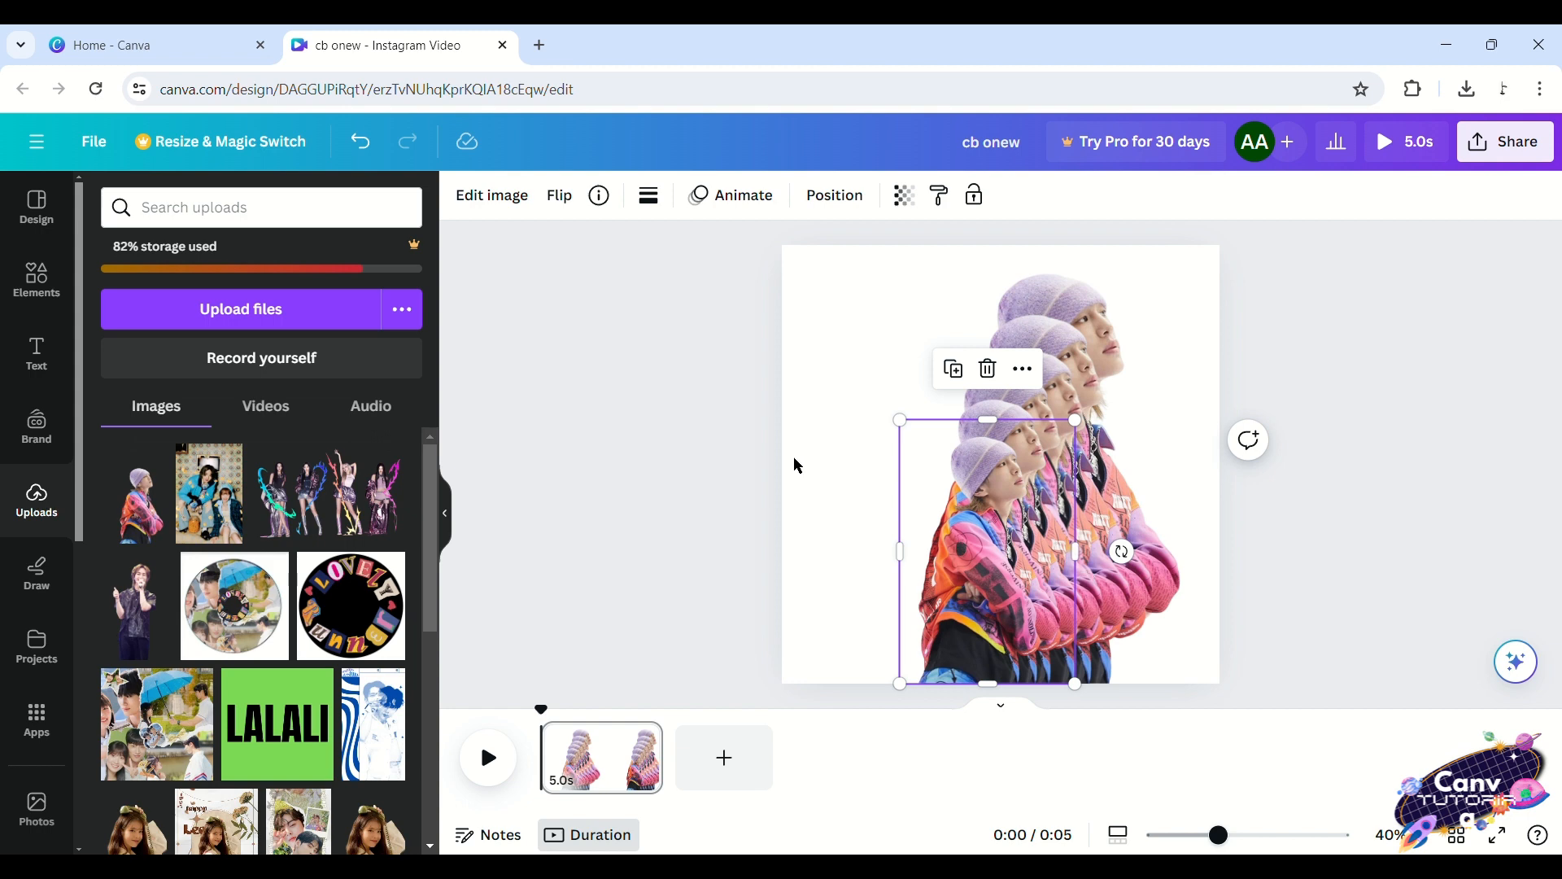
{"action": "left_click", "coordinate": [490, 194]}
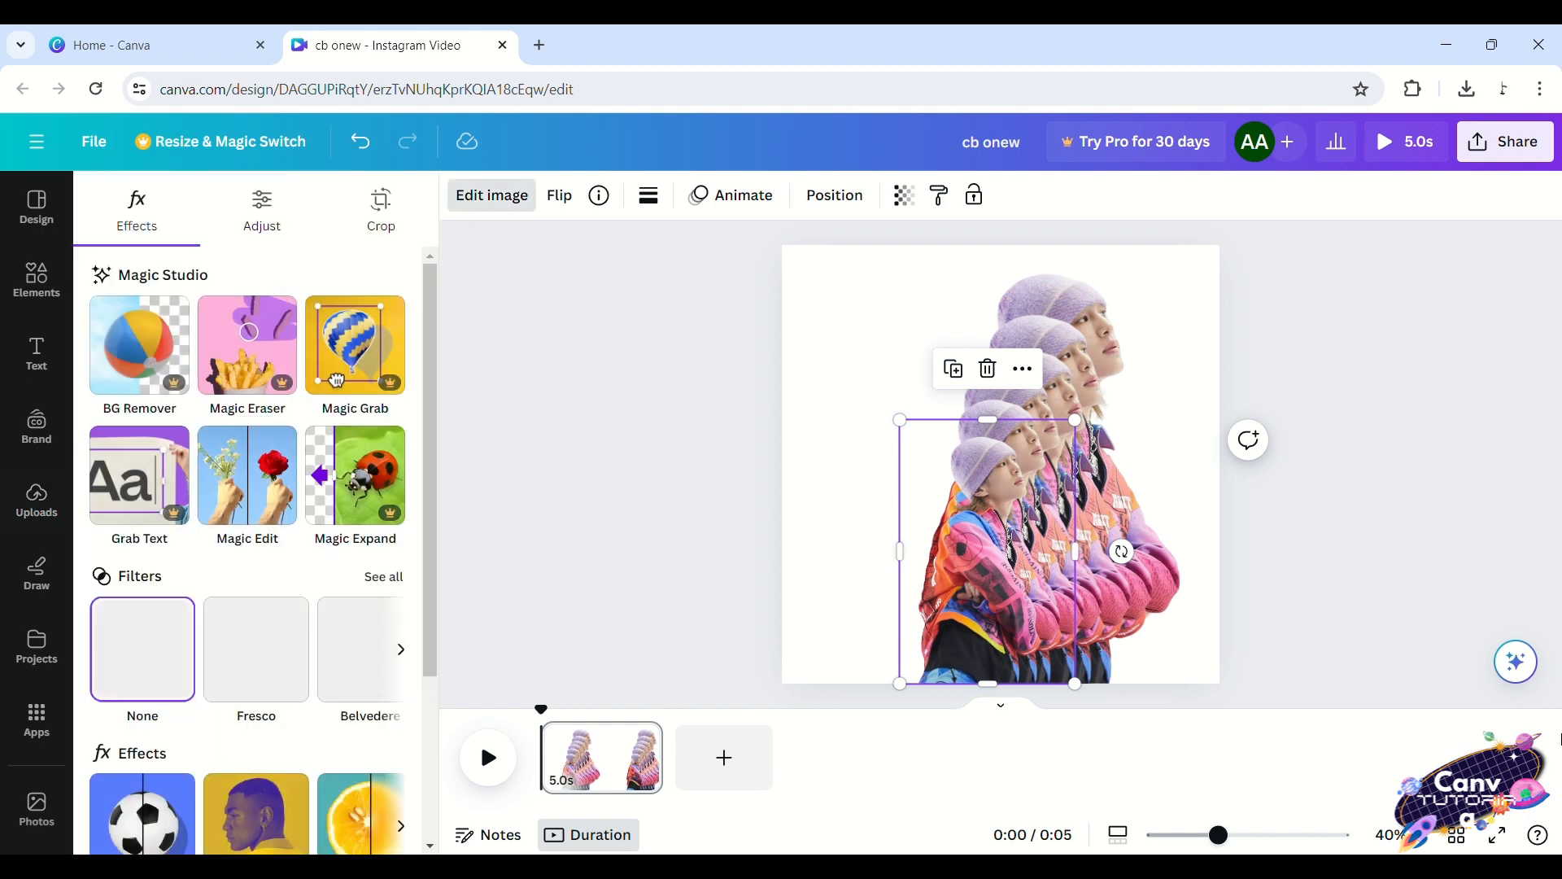
{"action": "left_click", "coordinate": [388, 579]}
{"action": "scroll", "coordinate": [383, 577], "scroll_direction": "down", "scroll_amount": 10}
{"action": "left_click", "coordinate": [273, 606]}
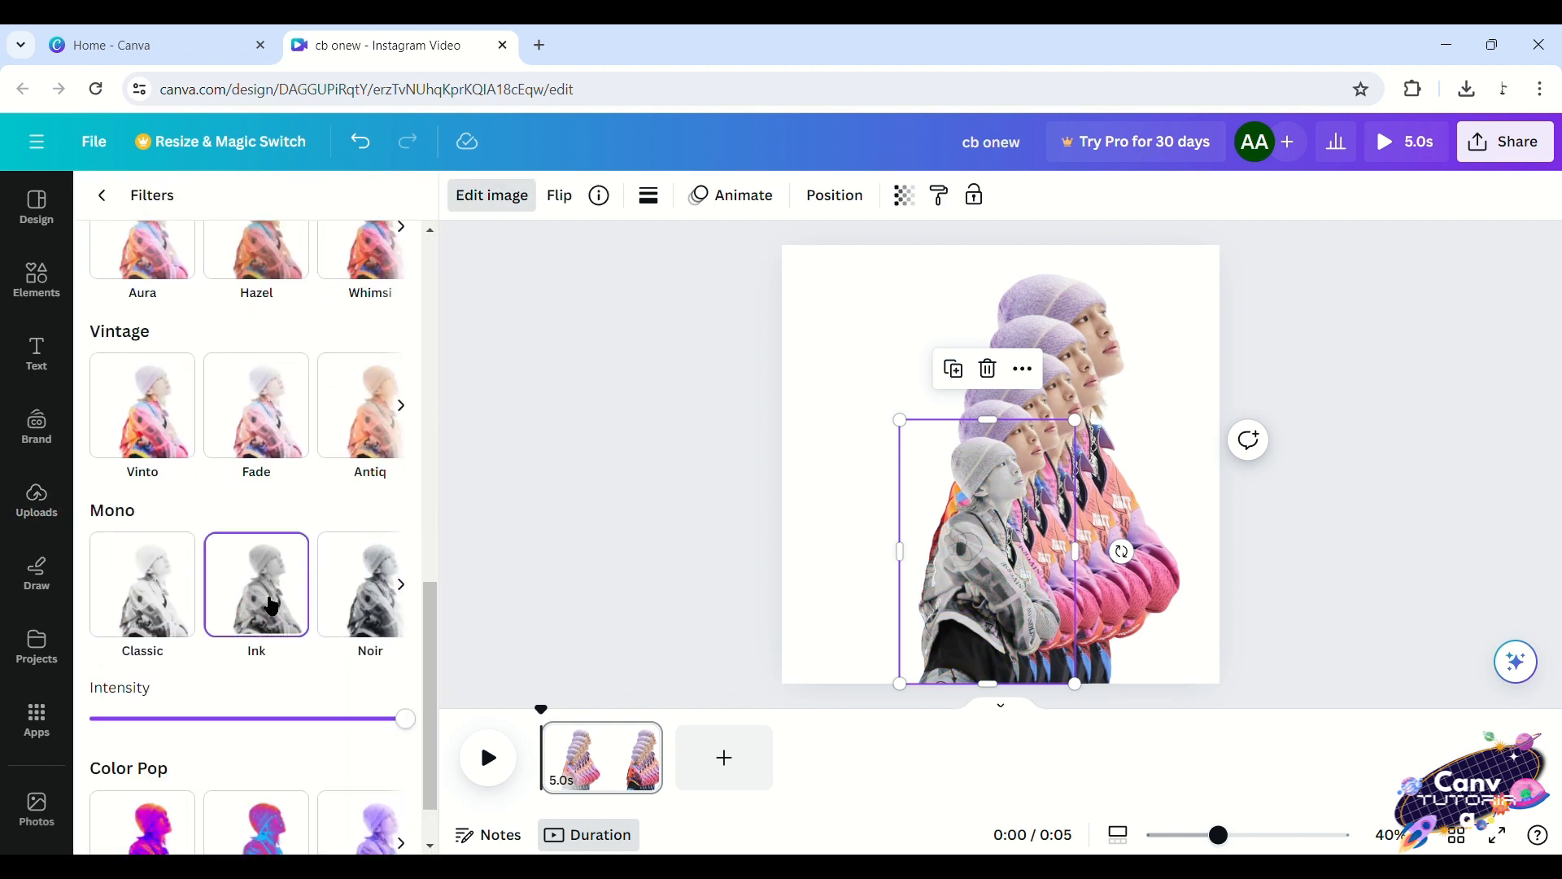
{"action": "left_click", "coordinate": [333, 603]}
{"action": "left_click", "coordinate": [401, 586]}
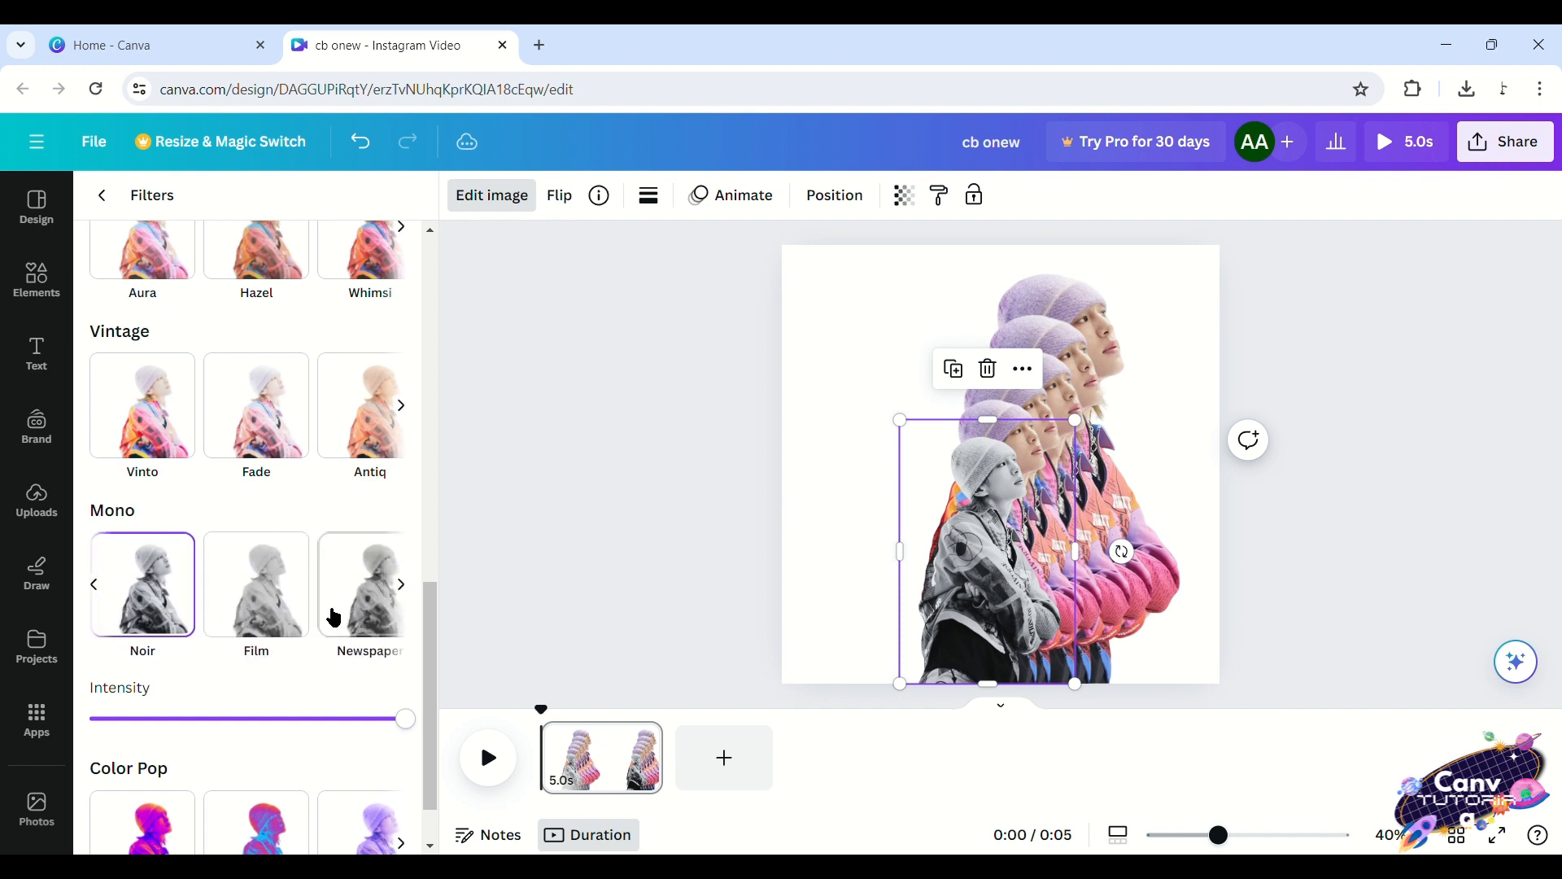
{"action": "left_click", "coordinate": [334, 618]}
{"action": "left_click", "coordinate": [145, 616]}
{"action": "key", "text": "Escape"}
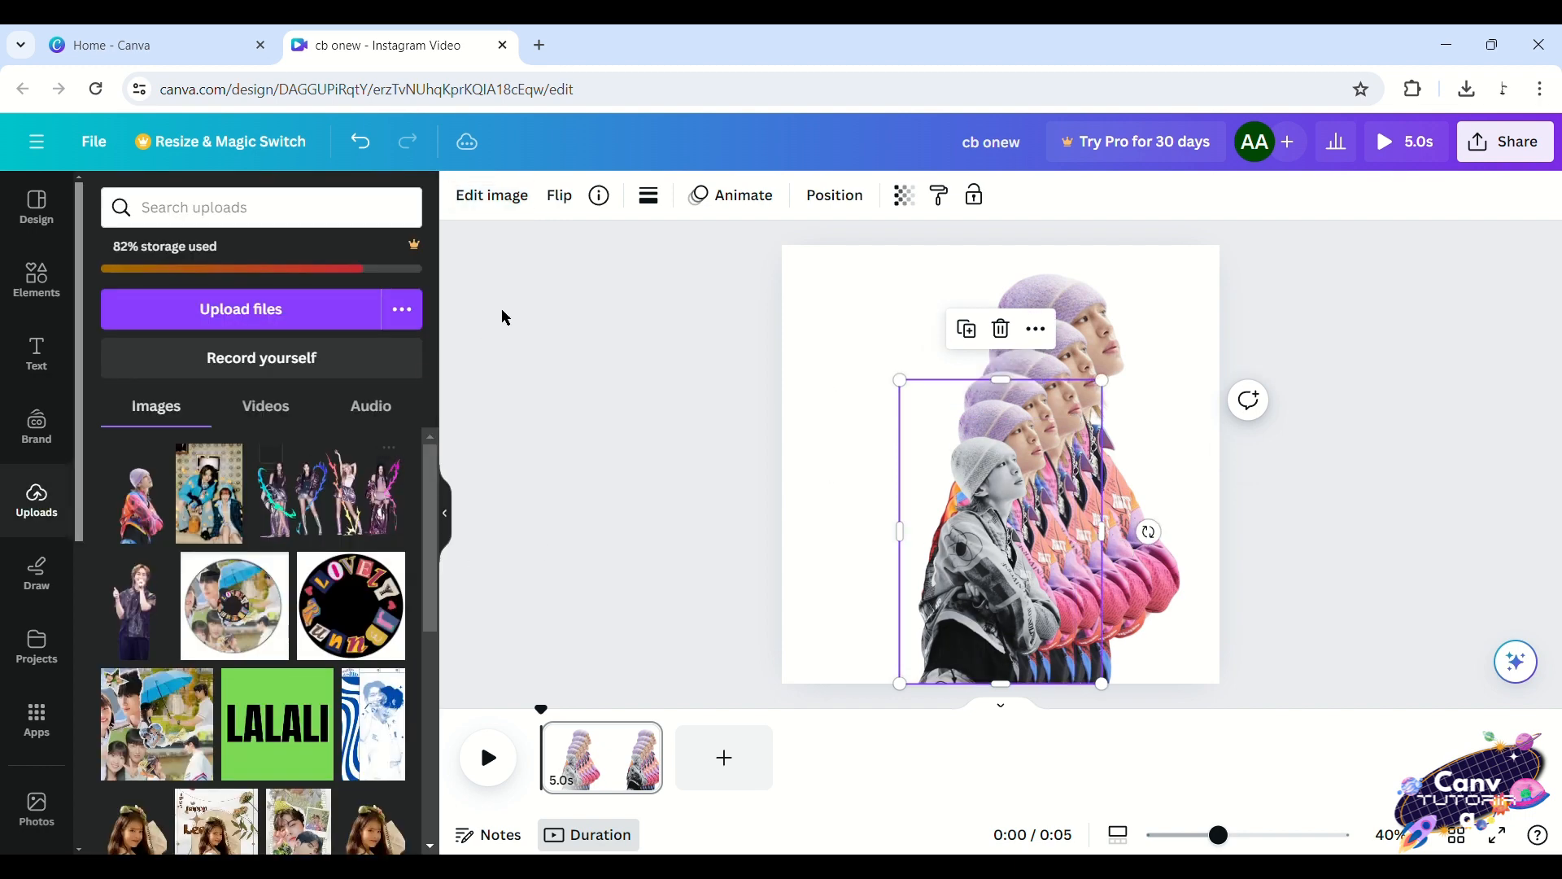
Try the Coral and Peppermint duotones on the second cutout from the front
{"action": "left_click", "coordinate": [504, 194]}
{"action": "scroll", "coordinate": [293, 624], "scroll_direction": "down", "scroll_amount": 3}
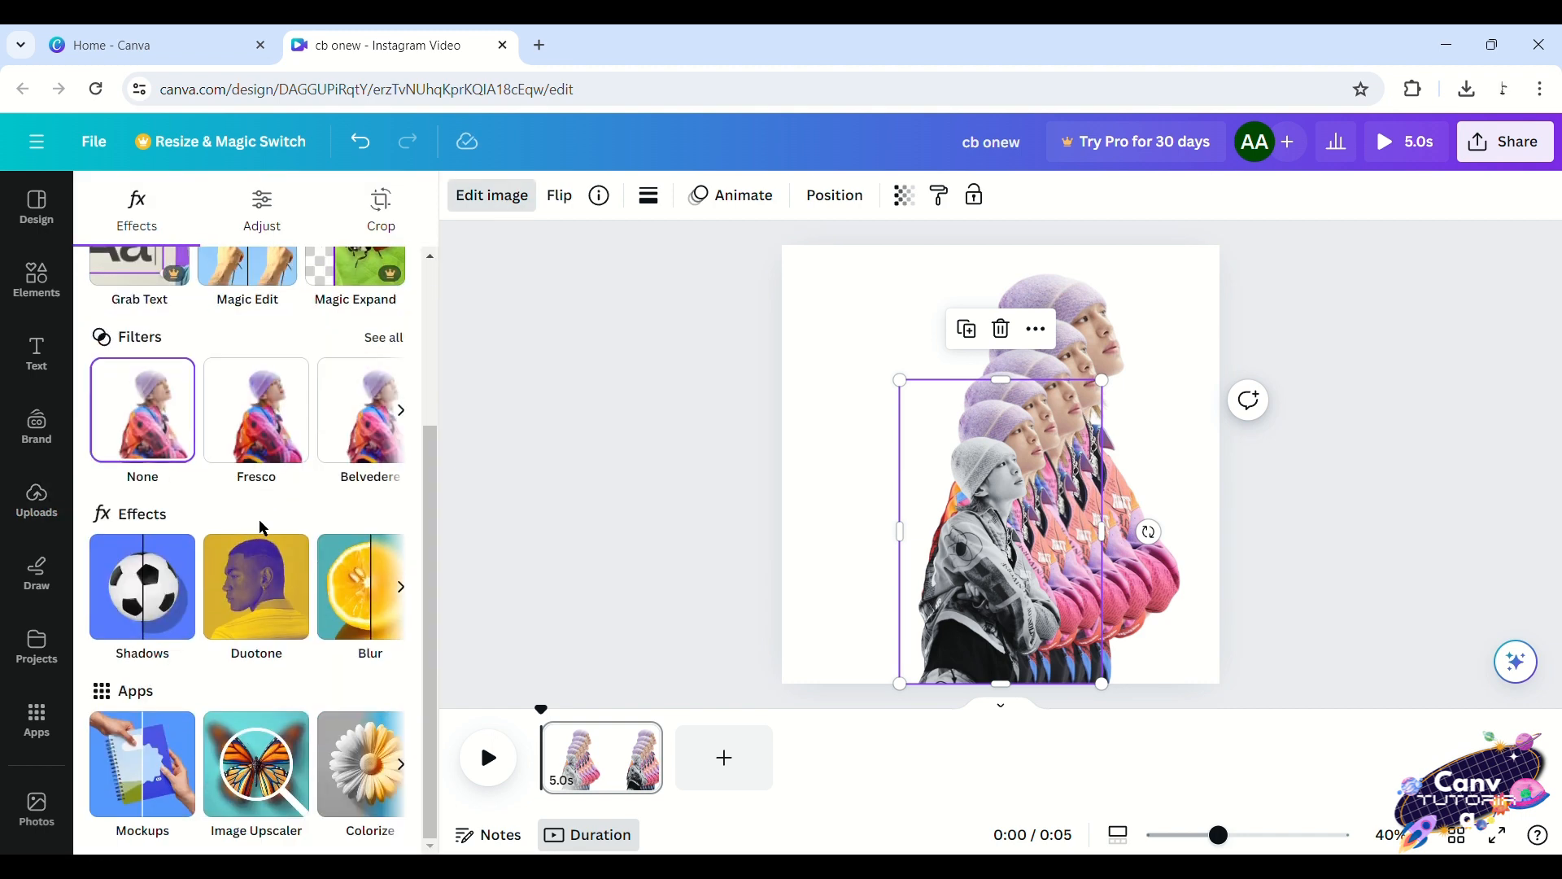
{"action": "left_click", "coordinate": [293, 624]}
{"action": "scroll", "coordinate": [292, 622], "scroll_direction": "down", "scroll_amount": 3}
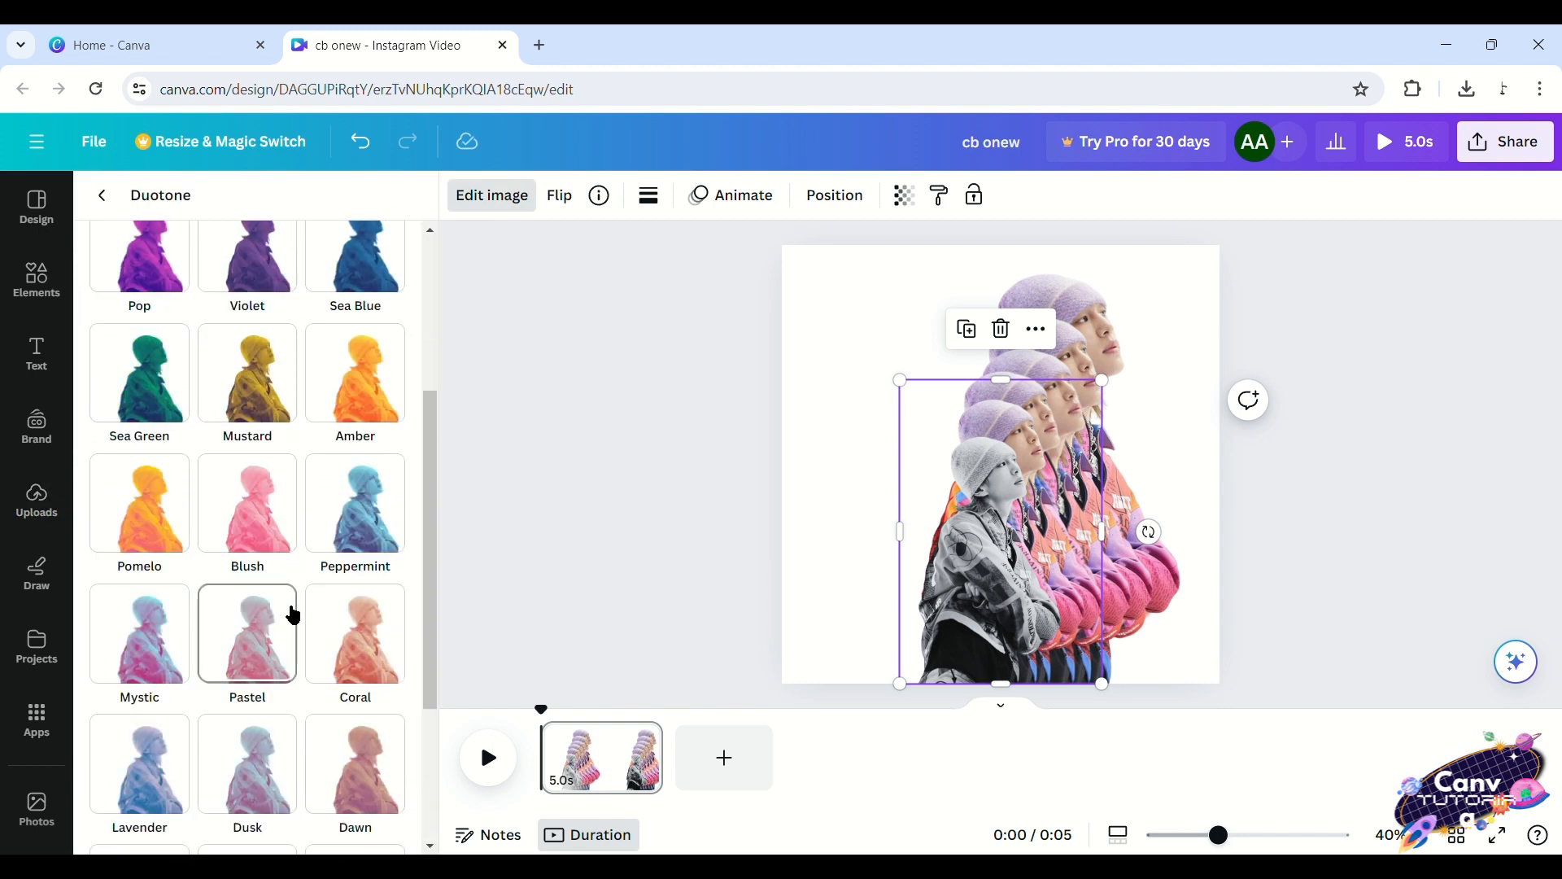
{"action": "left_click", "coordinate": [352, 630]}
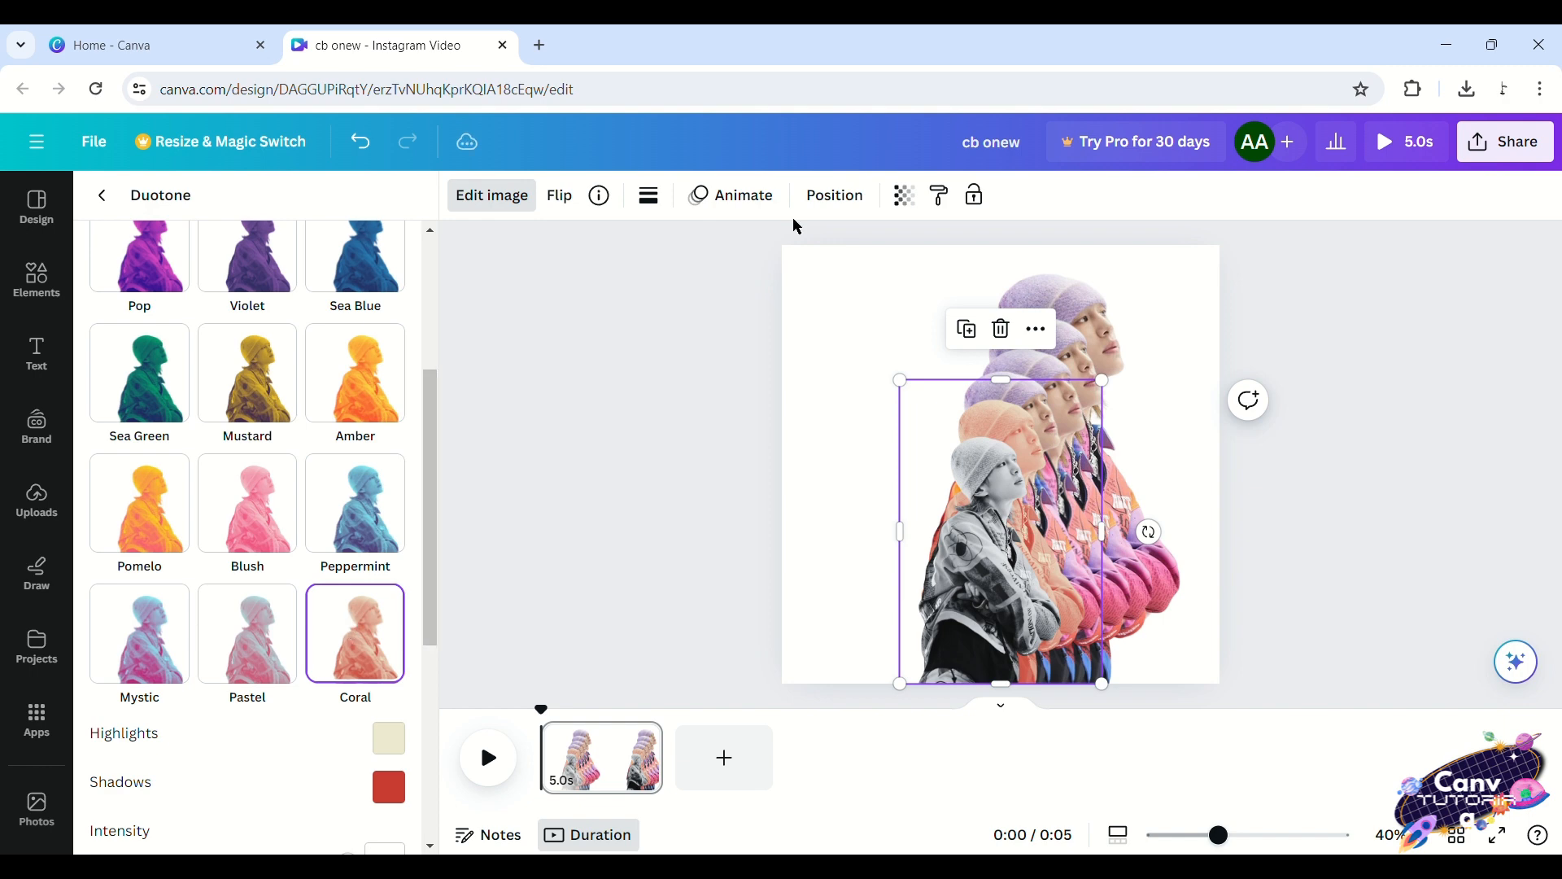
{"action": "left_click", "coordinate": [356, 506]}
{"action": "scroll", "coordinate": [362, 529], "scroll_direction": "down", "scroll_amount": 3}
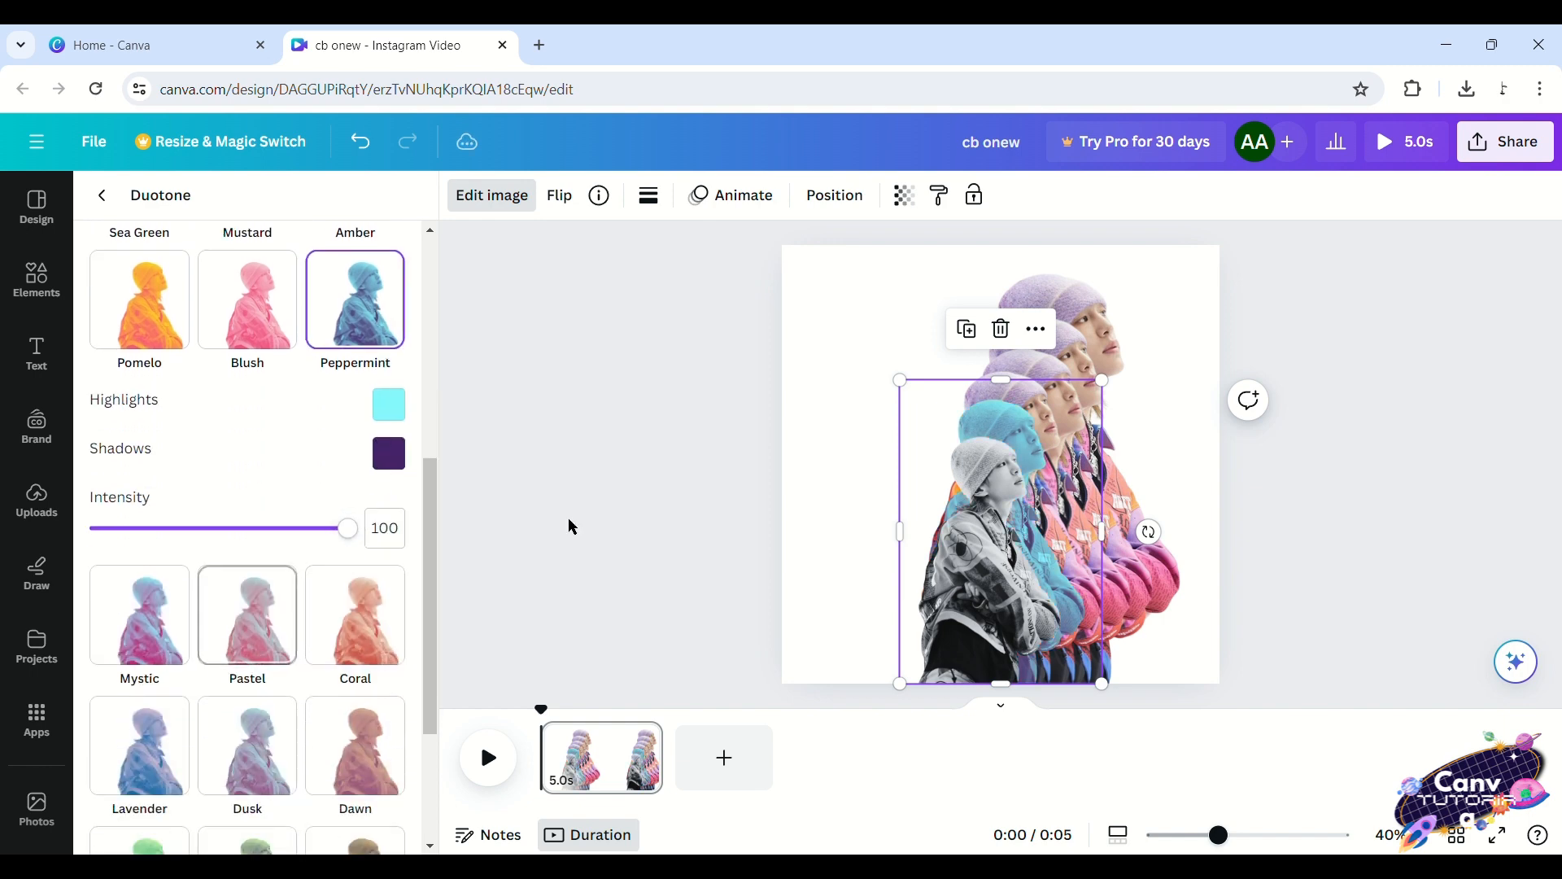
Set the page background to the dark blue from the default solid colors
{"action": "left_click", "coordinate": [819, 398]}
{"action": "left_click", "coordinate": [478, 210]}
{"action": "scroll", "coordinate": [233, 467], "scroll_direction": "down", "scroll_amount": 3}
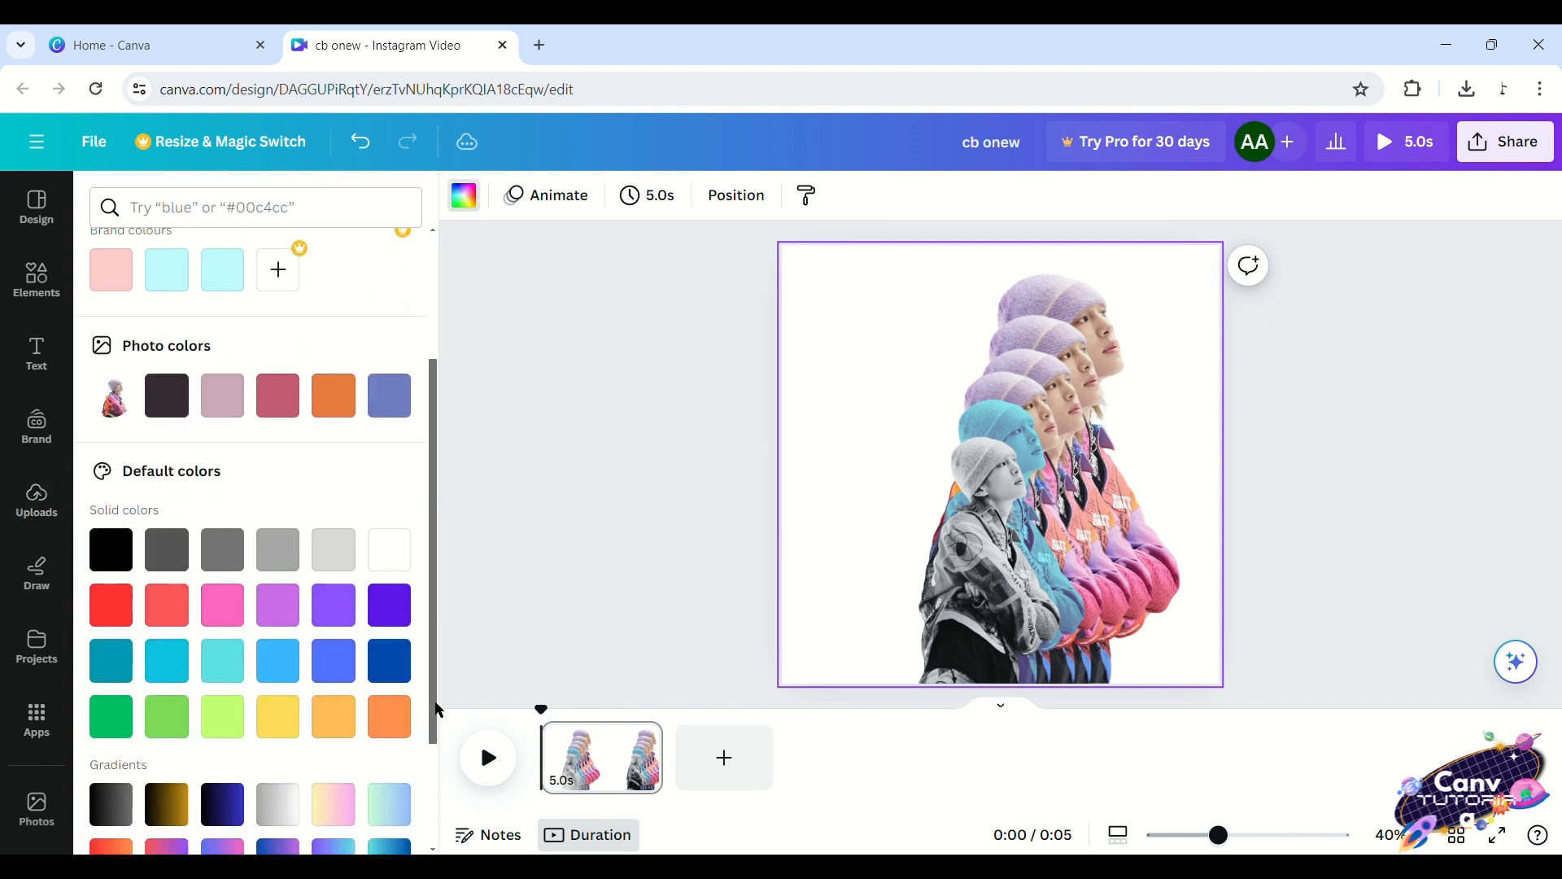
{"action": "left_click", "coordinate": [389, 661]}
Try the Violet, Blush and Amber duotones on the second cutout against the blue background
{"action": "left_click", "coordinate": [1012, 419]}
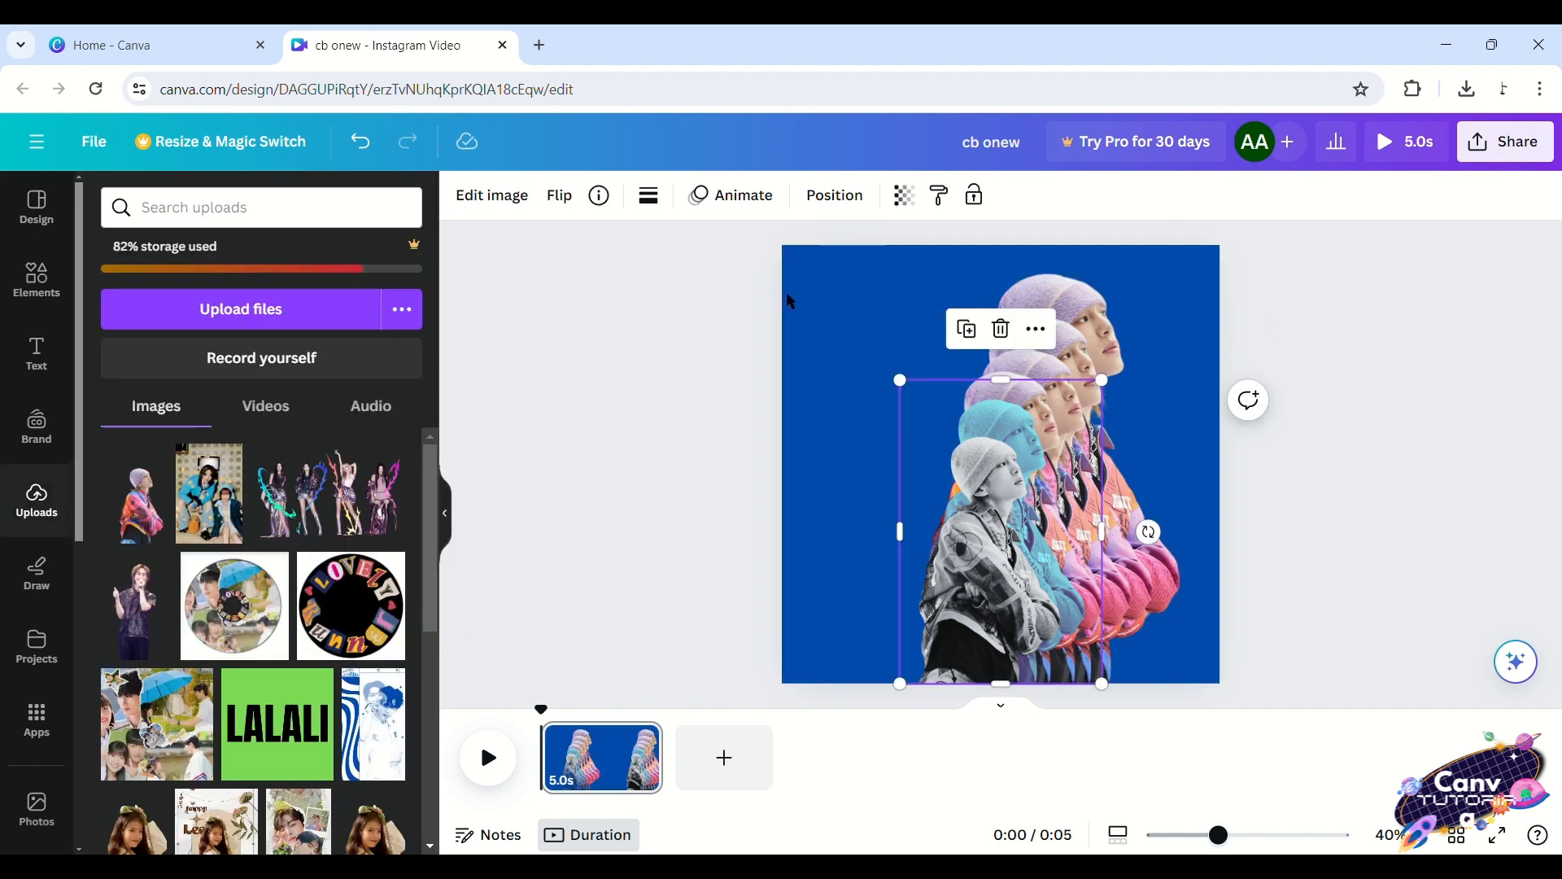
{"action": "left_click", "coordinate": [488, 195]}
{"action": "scroll", "coordinate": [149, 530], "scroll_direction": "down", "scroll_amount": 3}
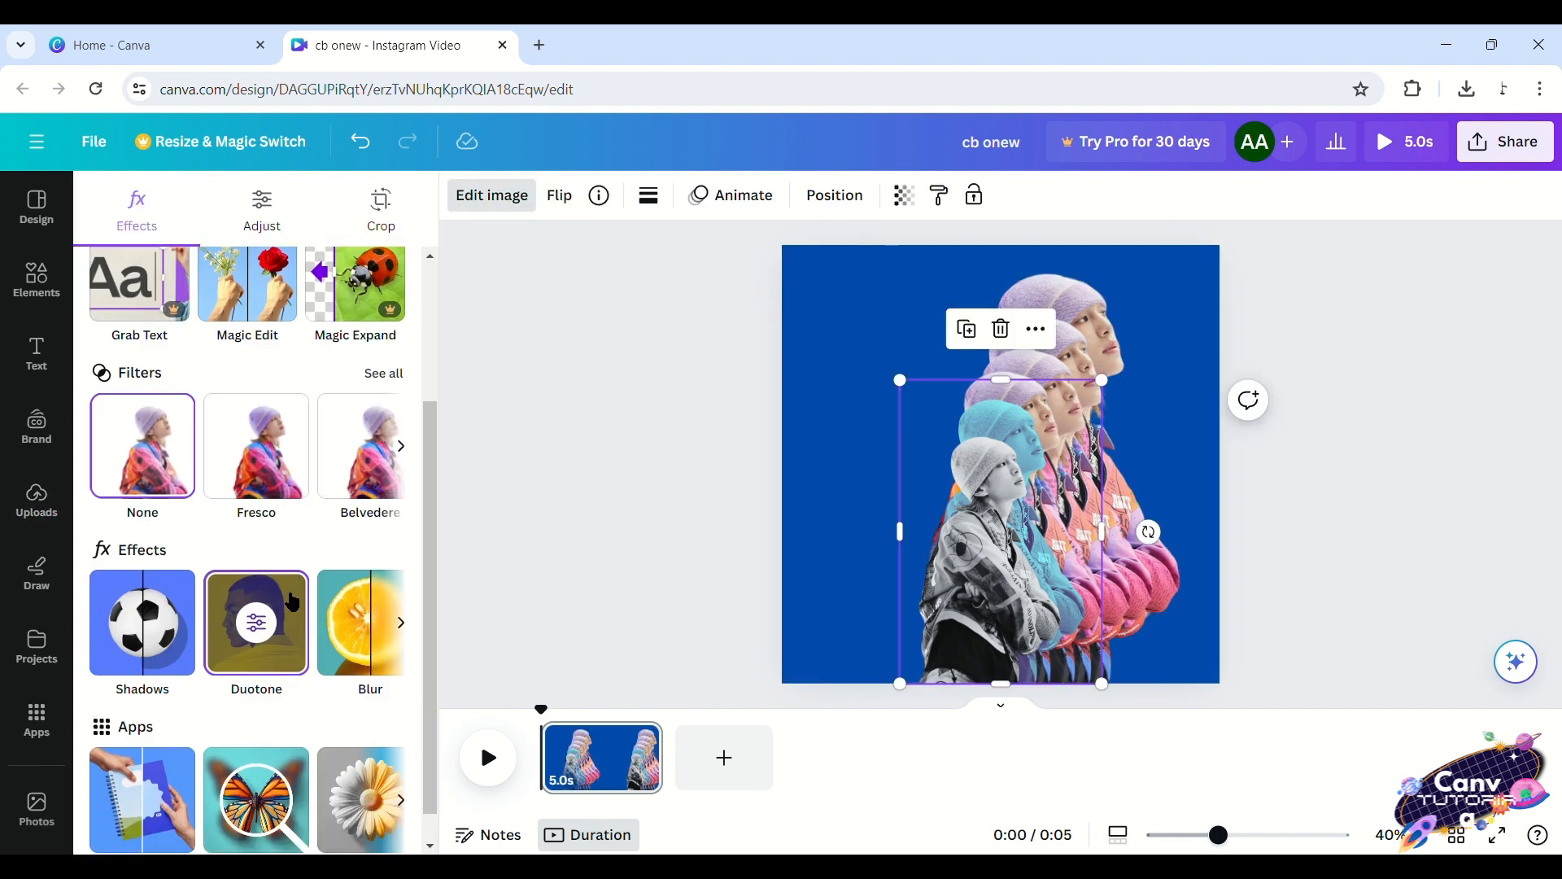
{"action": "scroll", "coordinate": [374, 692], "scroll_direction": "down", "scroll_amount": 1}
{"action": "left_click", "coordinate": [262, 594]}
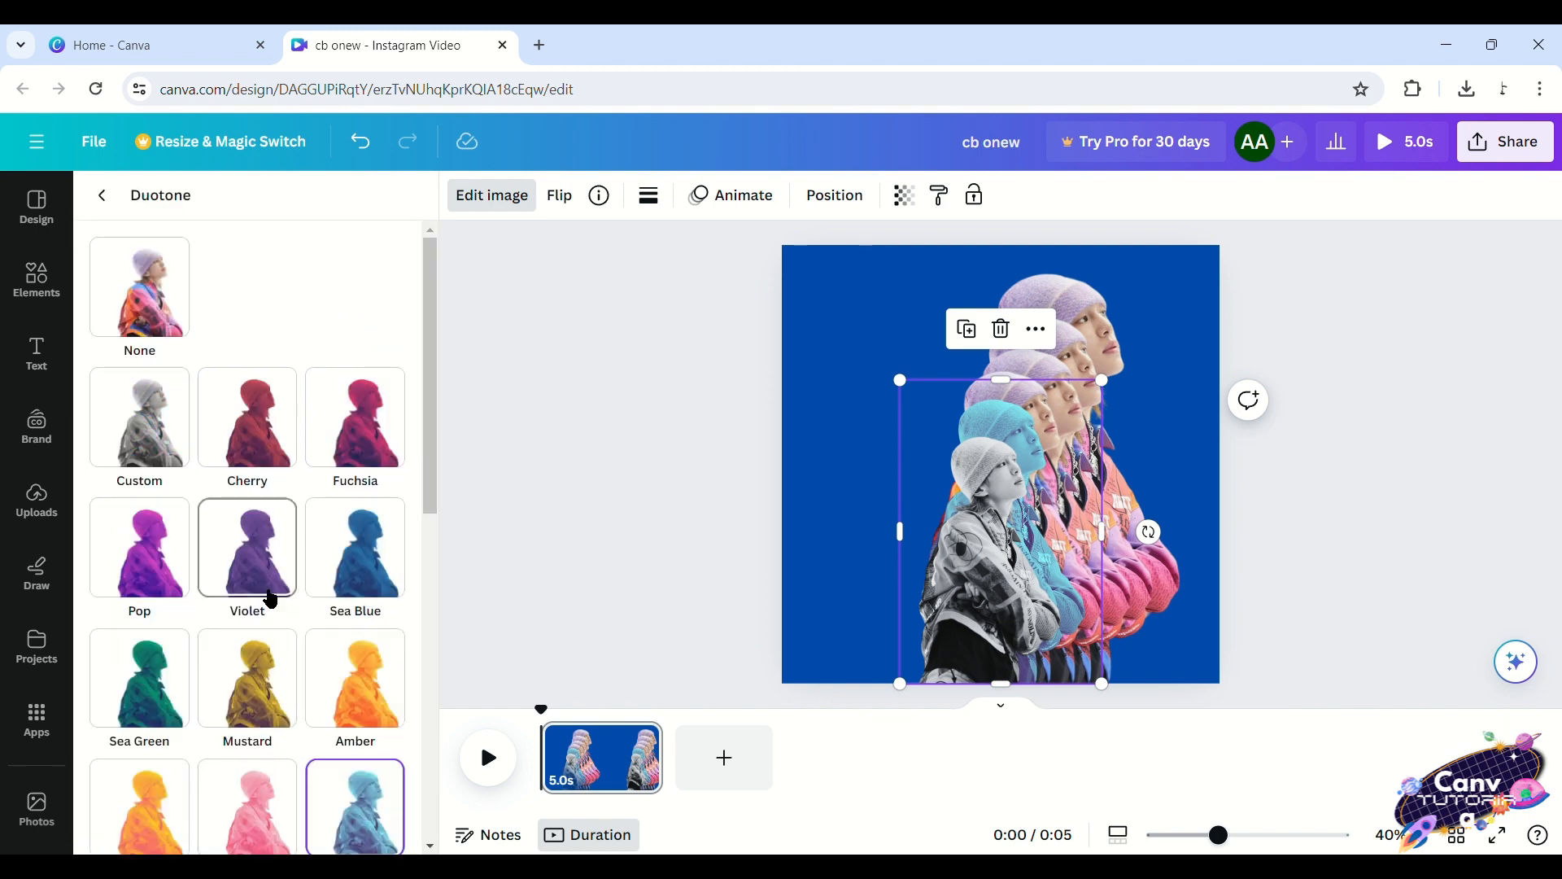
{"action": "scroll", "coordinate": [260, 635], "scroll_direction": "down", "scroll_amount": 8}
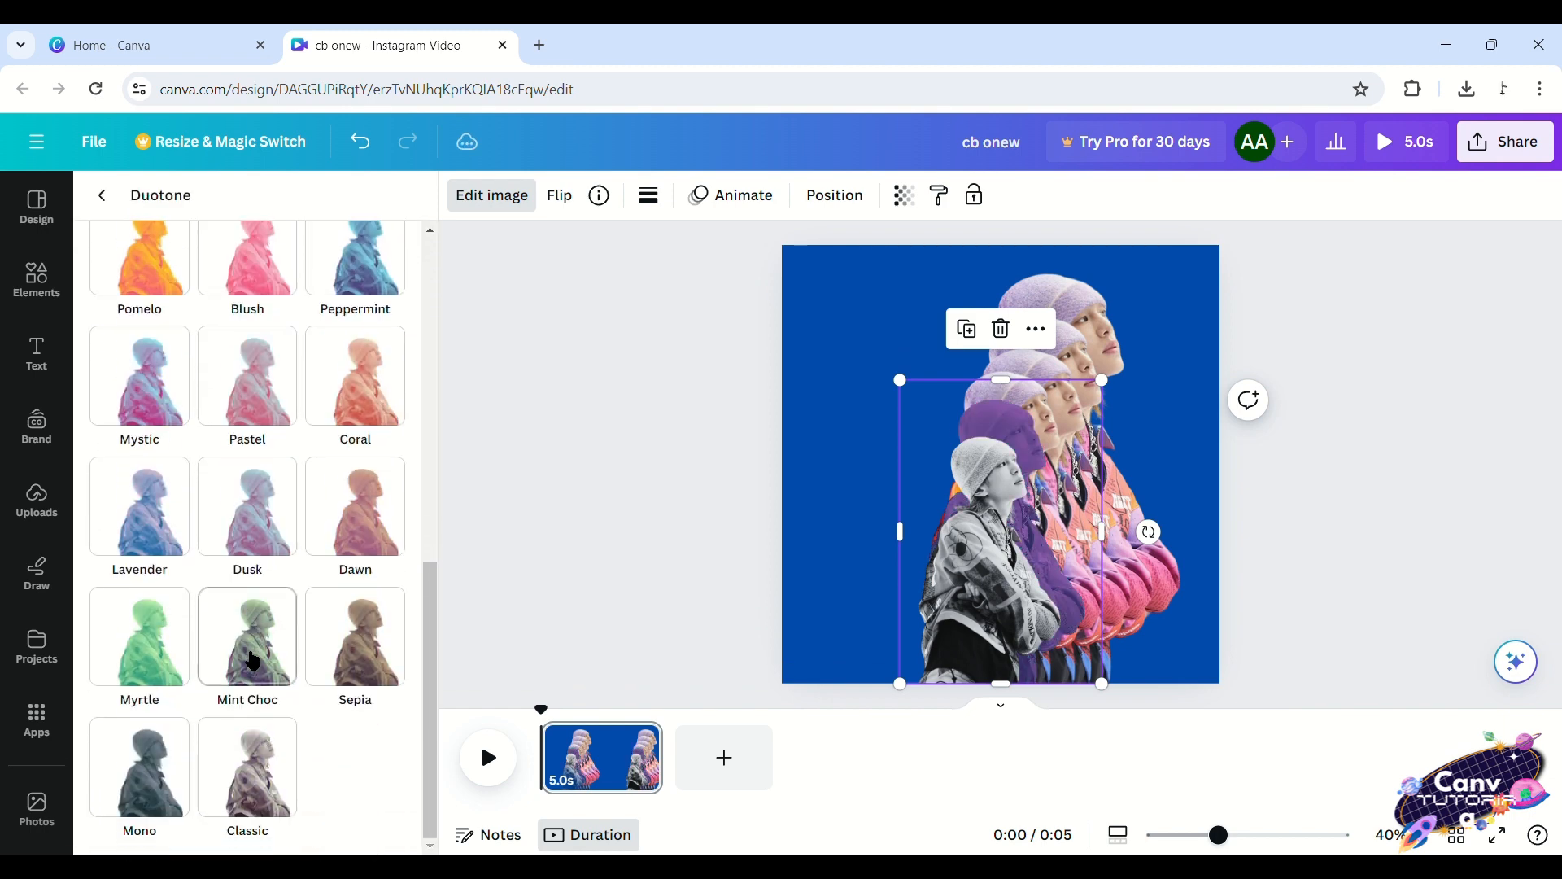
{"action": "left_click", "coordinate": [248, 264]}
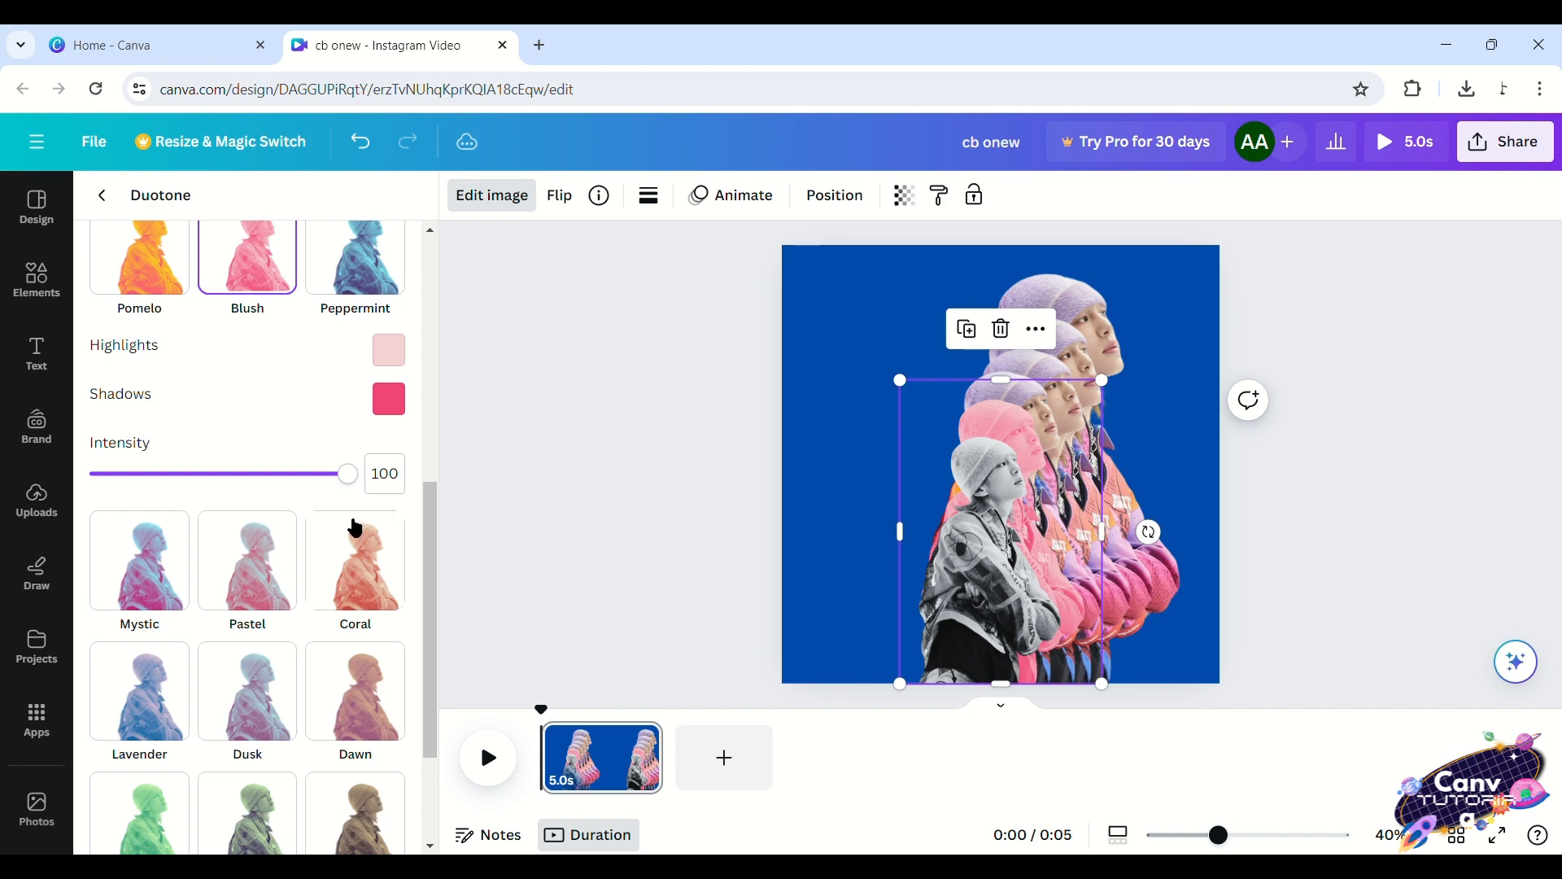
{"action": "scroll", "coordinate": [188, 593], "scroll_direction": "up", "scroll_amount": 3}
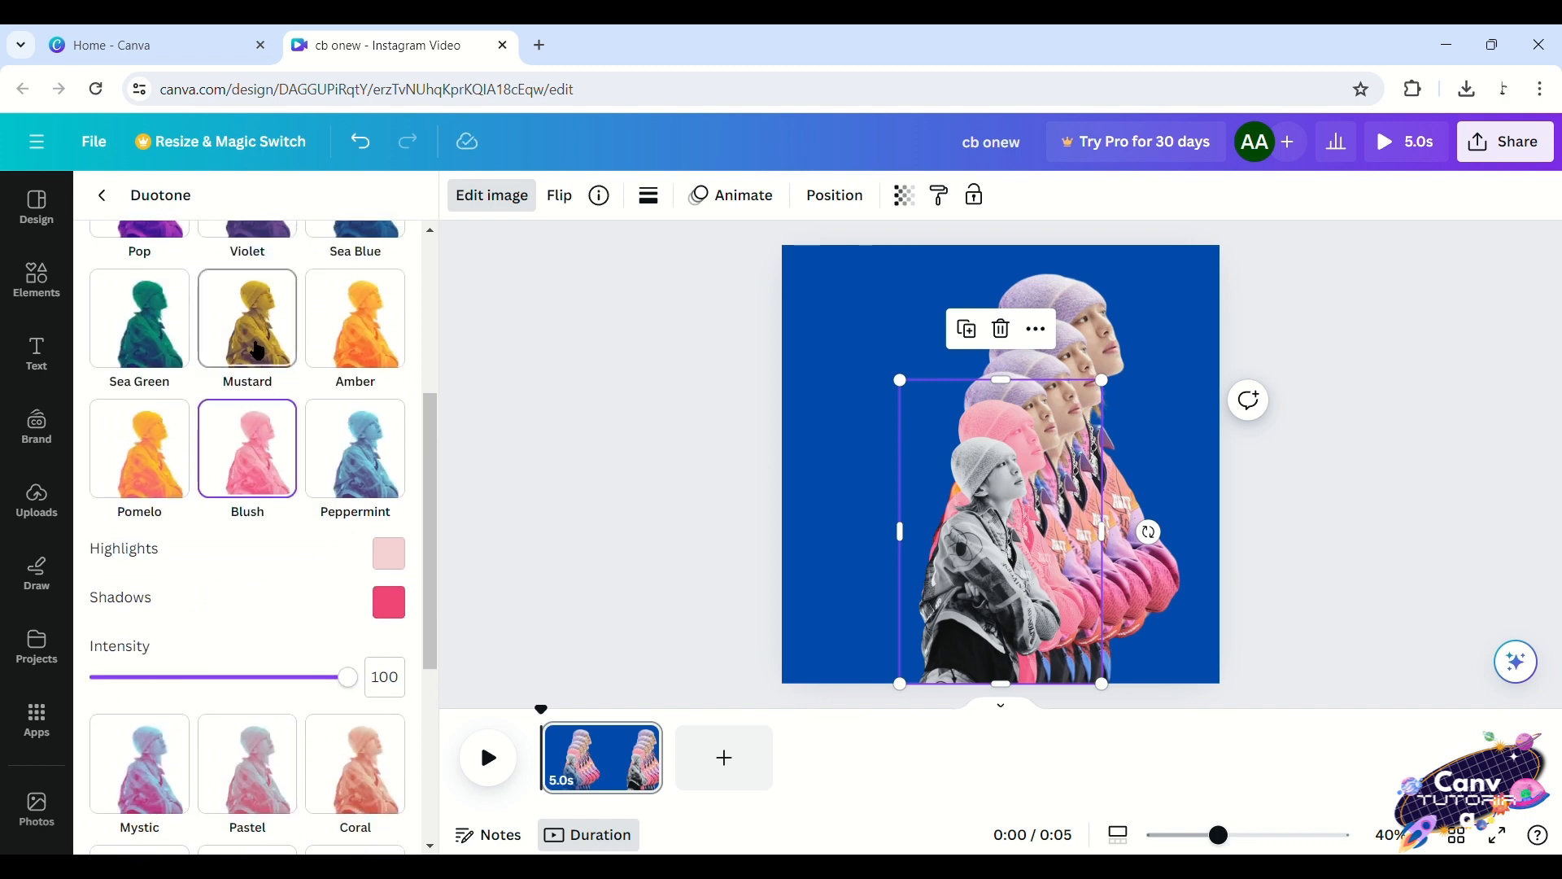
{"action": "left_click", "coordinate": [356, 321]}
Apply the Blush duotone to the third cutout and the Myrtle duotone to the fourth
{"action": "left_click", "coordinate": [1015, 384]}
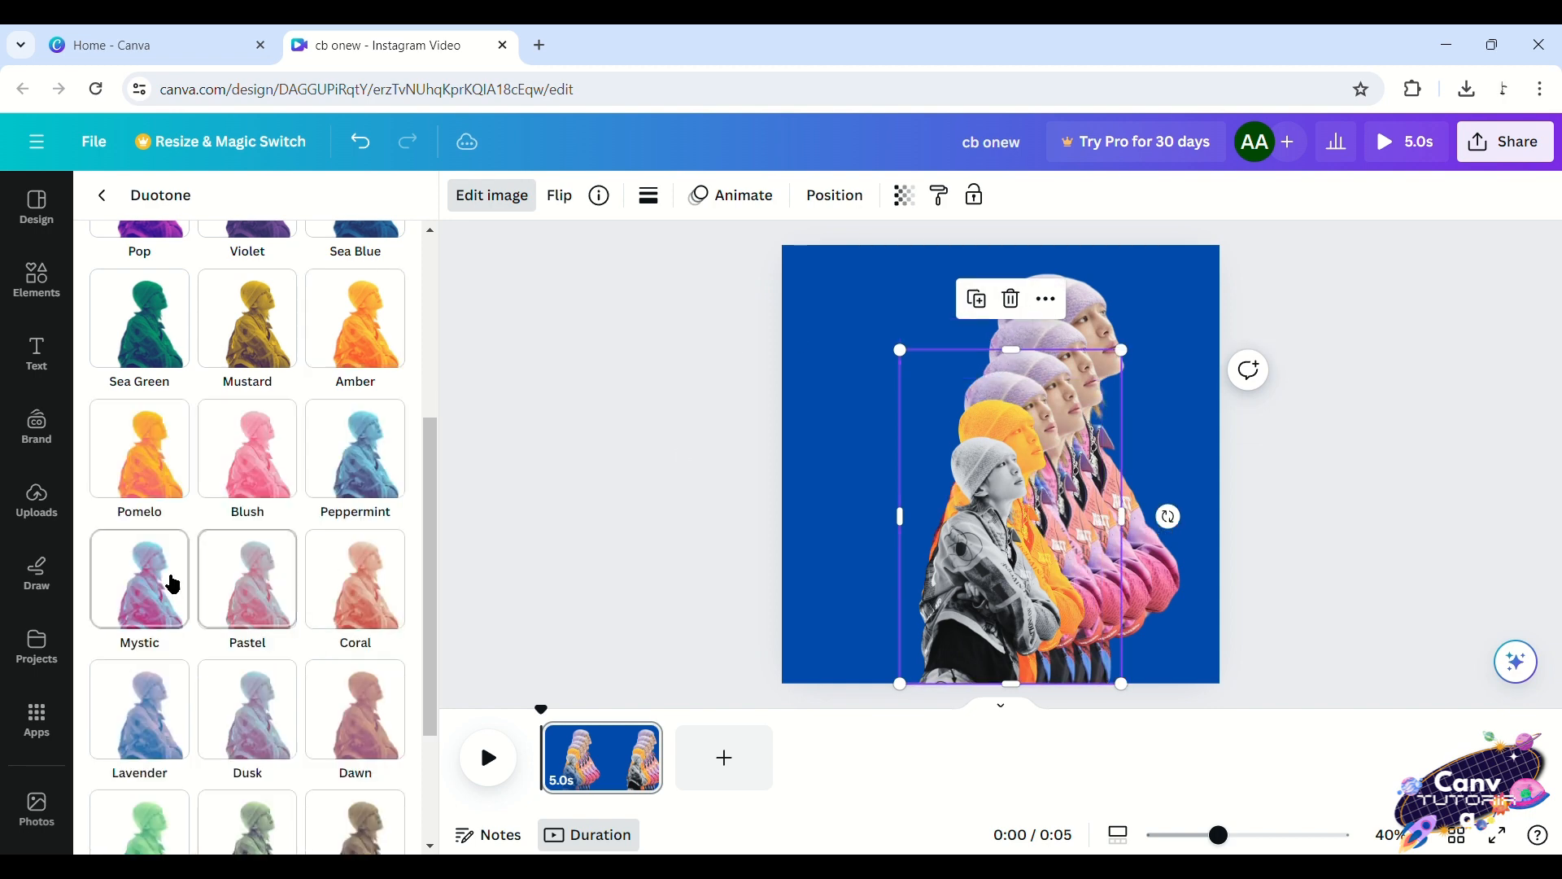
{"action": "left_click", "coordinate": [243, 468]}
{"action": "left_click", "coordinate": [1027, 346]}
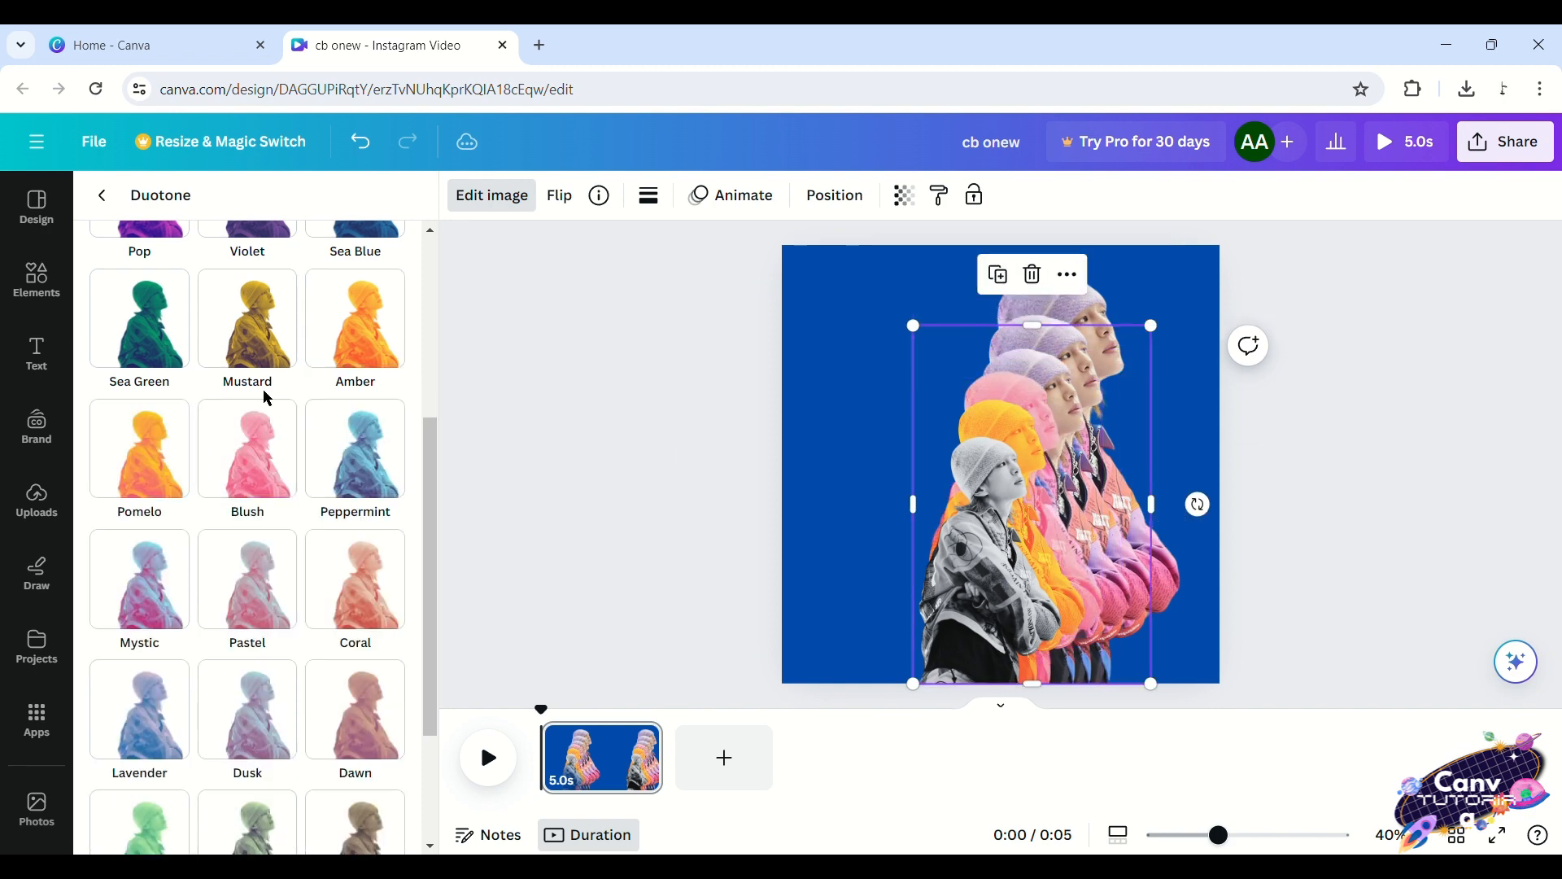
{"action": "scroll", "coordinate": [261, 394], "scroll_direction": "up", "scroll_amount": 3}
{"action": "left_click", "coordinate": [174, 505]}
{"action": "scroll", "coordinate": [377, 543], "scroll_direction": "down", "scroll_amount": 3}
{"action": "scroll", "coordinate": [377, 543], "scroll_direction": "down", "scroll_amount": 5}
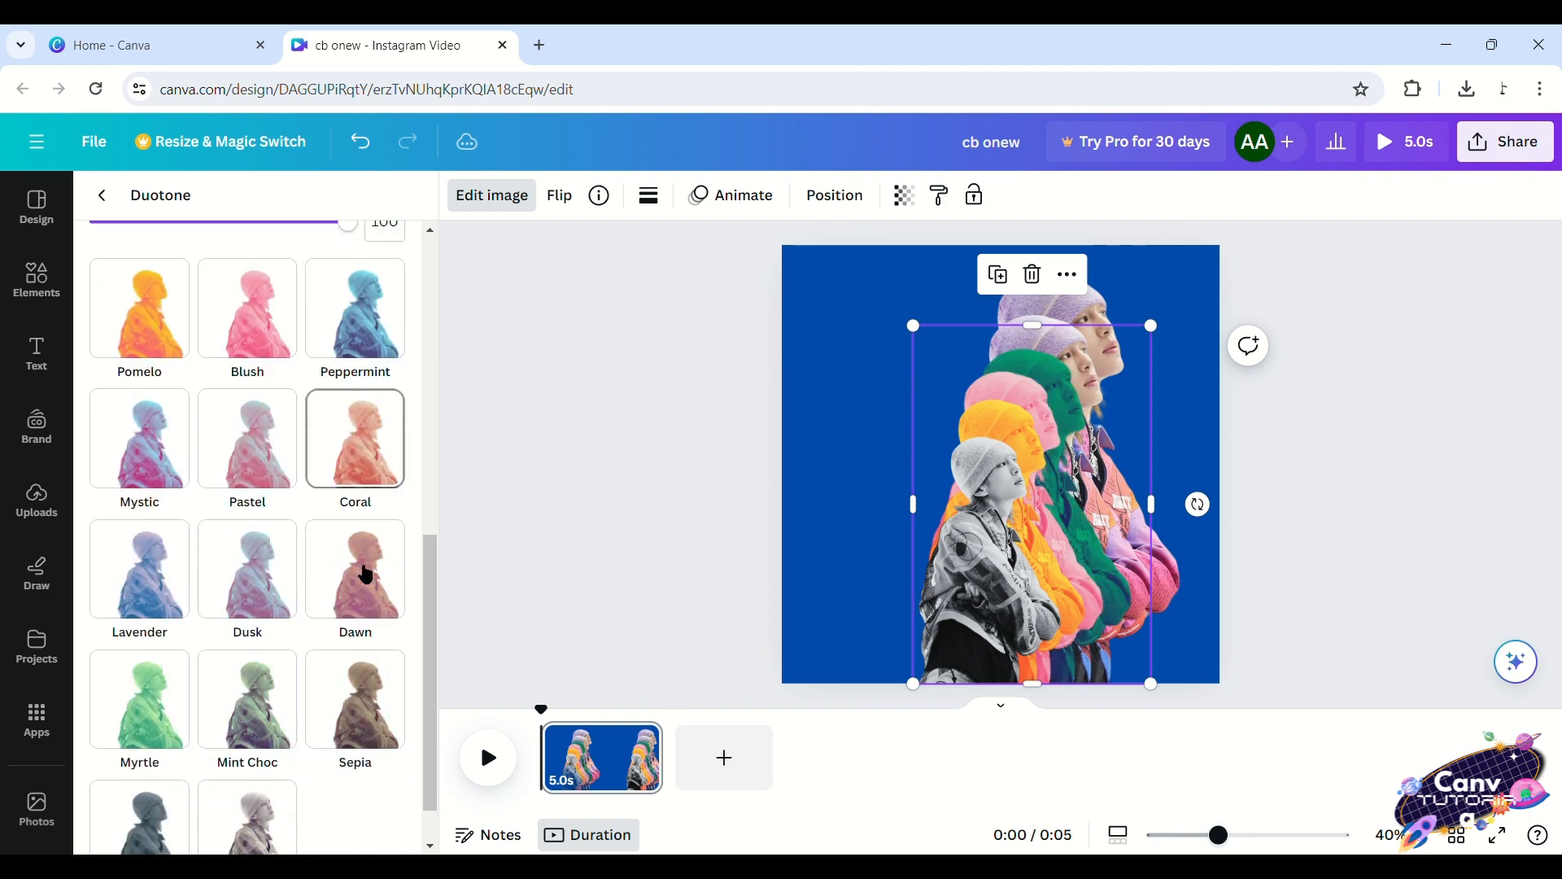
{"action": "left_click", "coordinate": [172, 685]}
Apply the Mystic duotone to the fifth cutout from the front
{"action": "left_click", "coordinate": [1064, 316]}
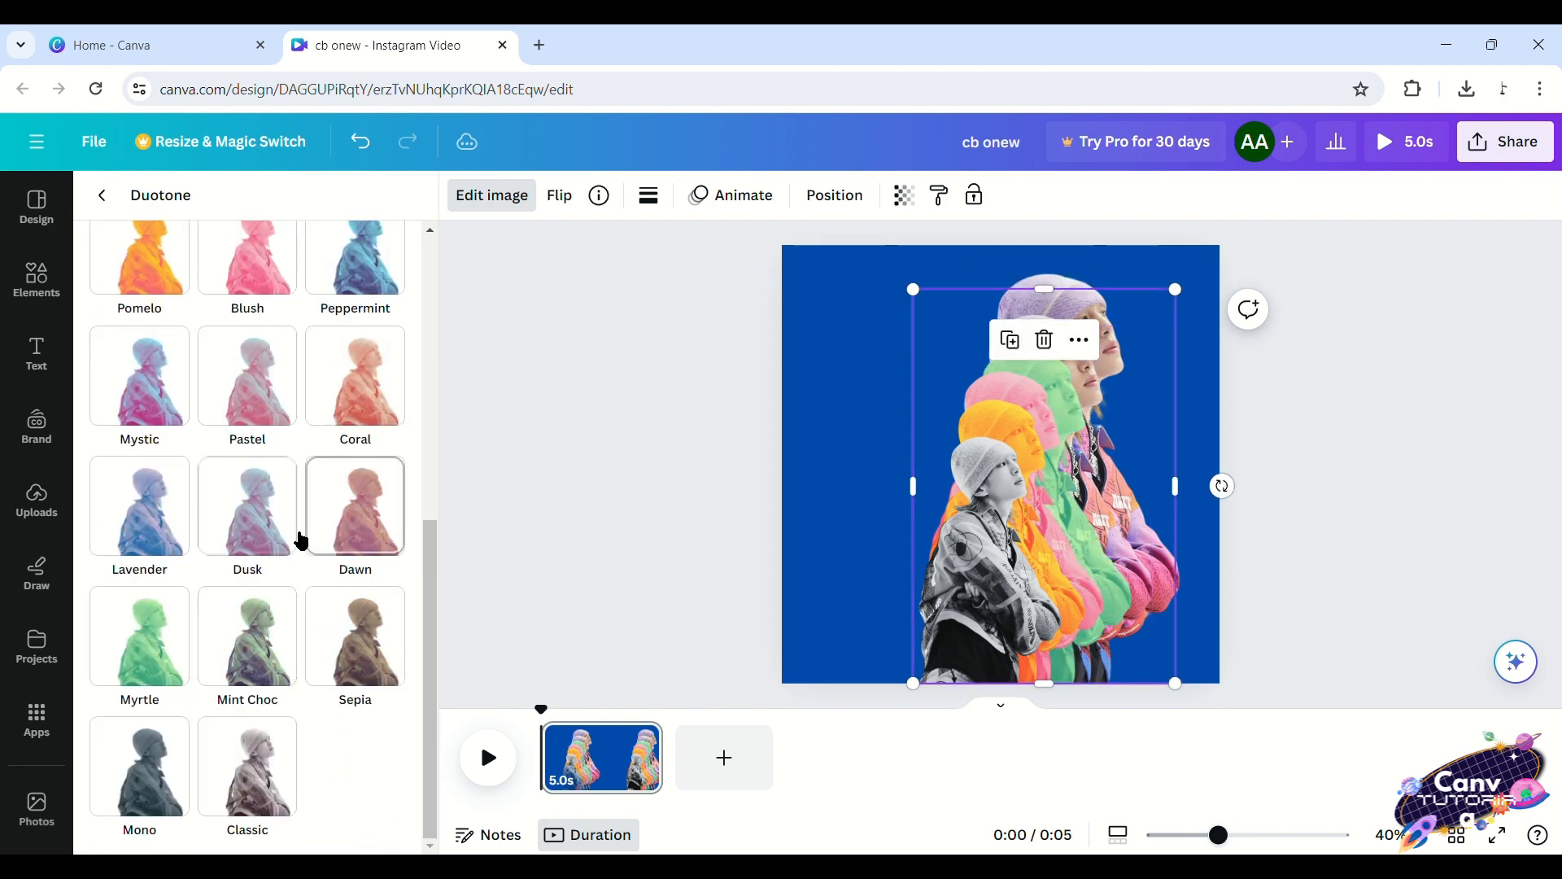
{"action": "scroll", "coordinate": [300, 540], "scroll_direction": "up", "scroll_amount": 3}
{"action": "left_click", "coordinate": [169, 598]}
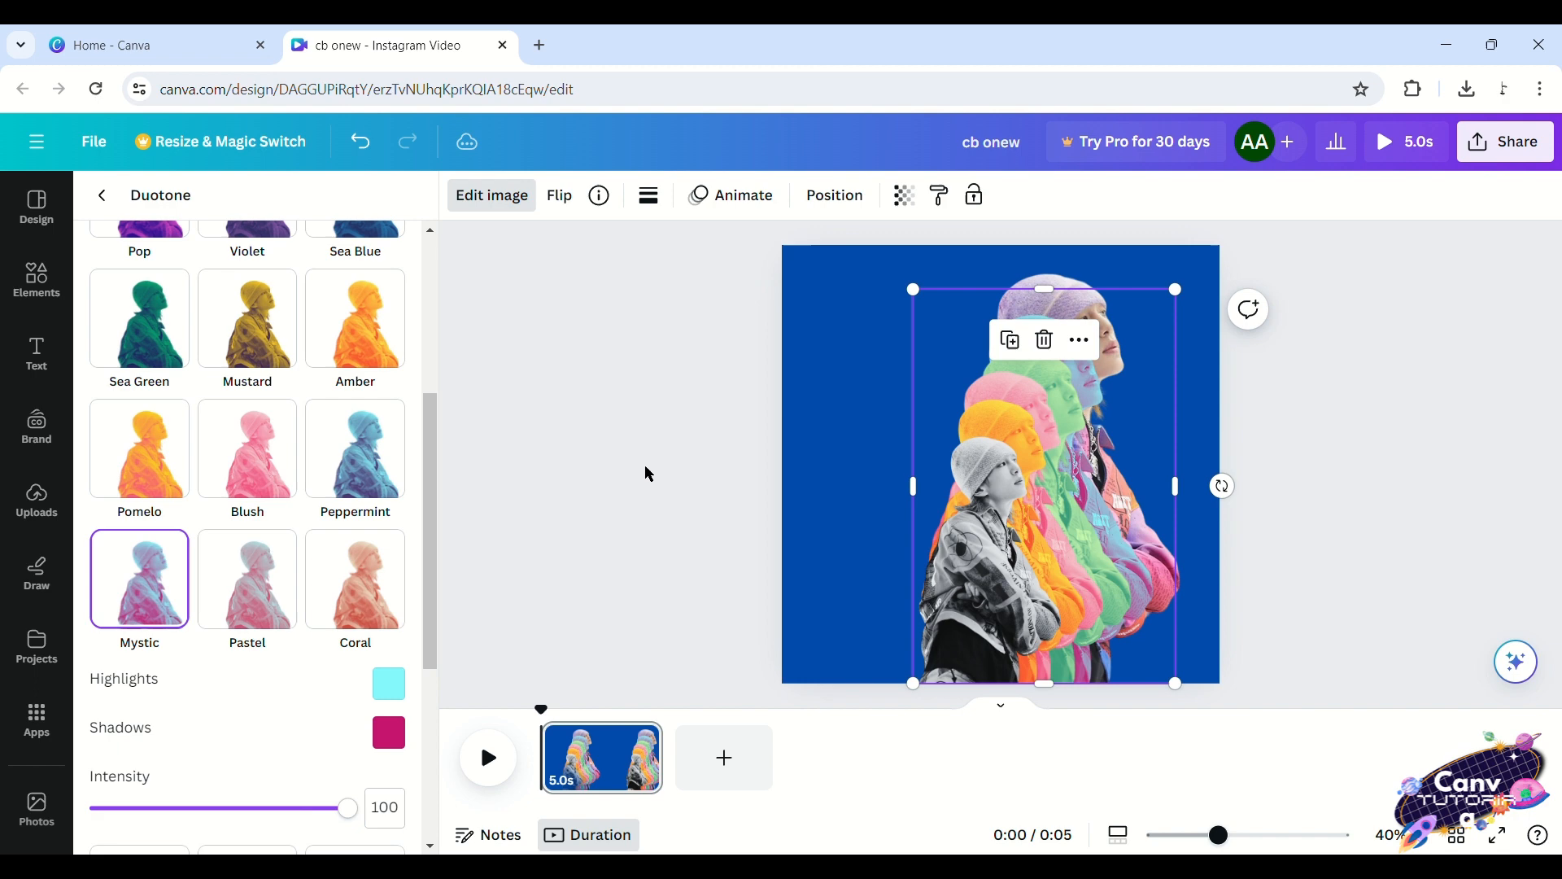
Try the Pomelo, Amber, Sea Blue, Violet and Pop duotones on the rearmost, largest cutout
{"action": "left_click", "coordinate": [944, 250]}
{"action": "scroll", "coordinate": [203, 393], "scroll_direction": "up", "scroll_amount": 2}
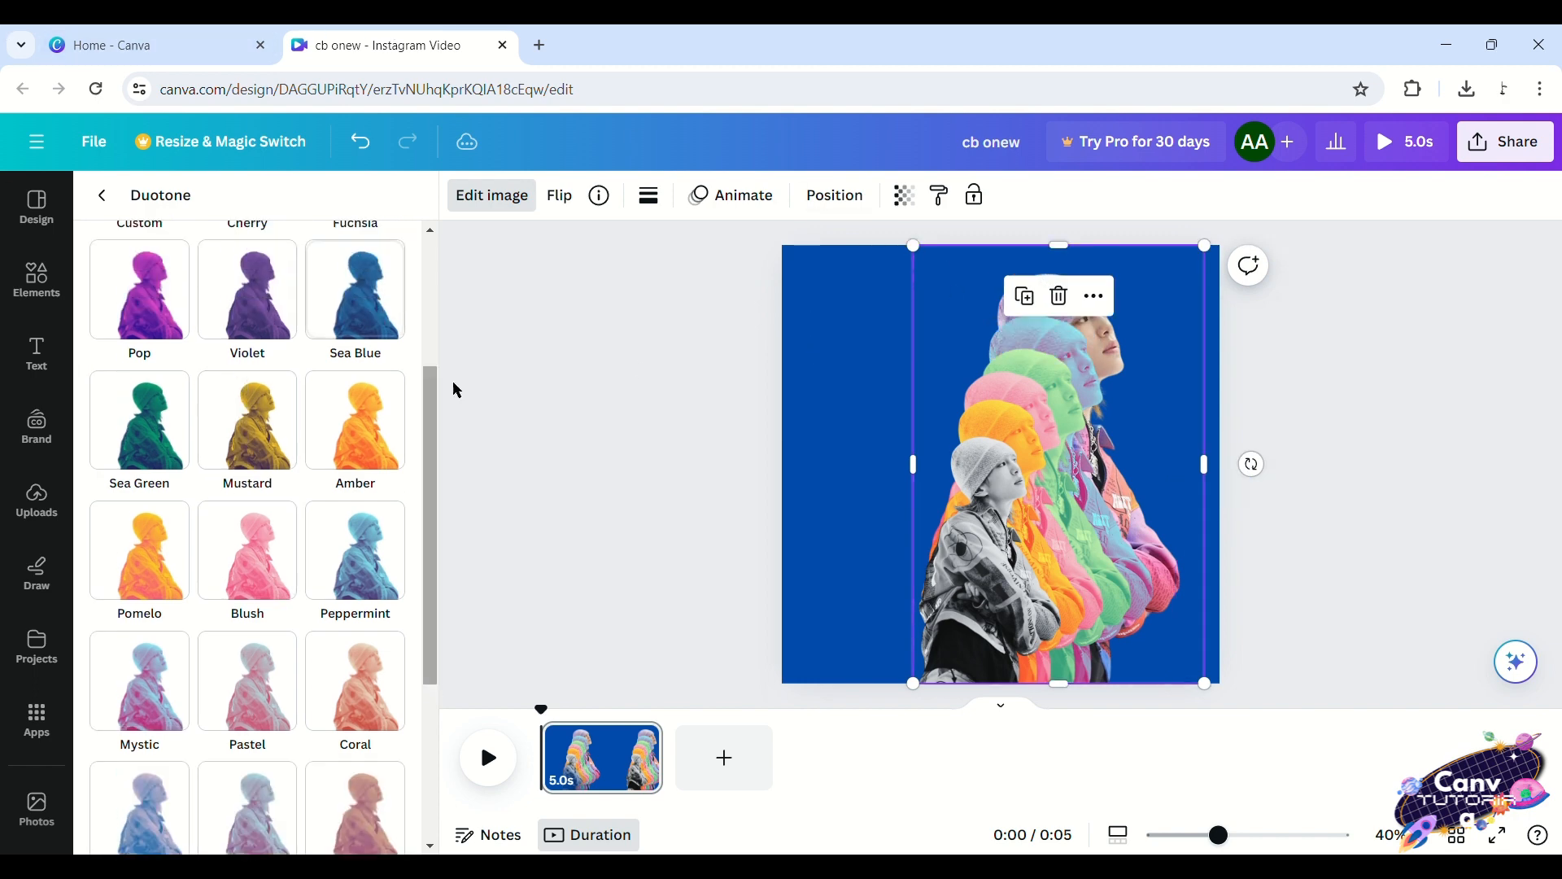
{"action": "left_click", "coordinate": [139, 540]}
{"action": "left_click", "coordinate": [384, 438]}
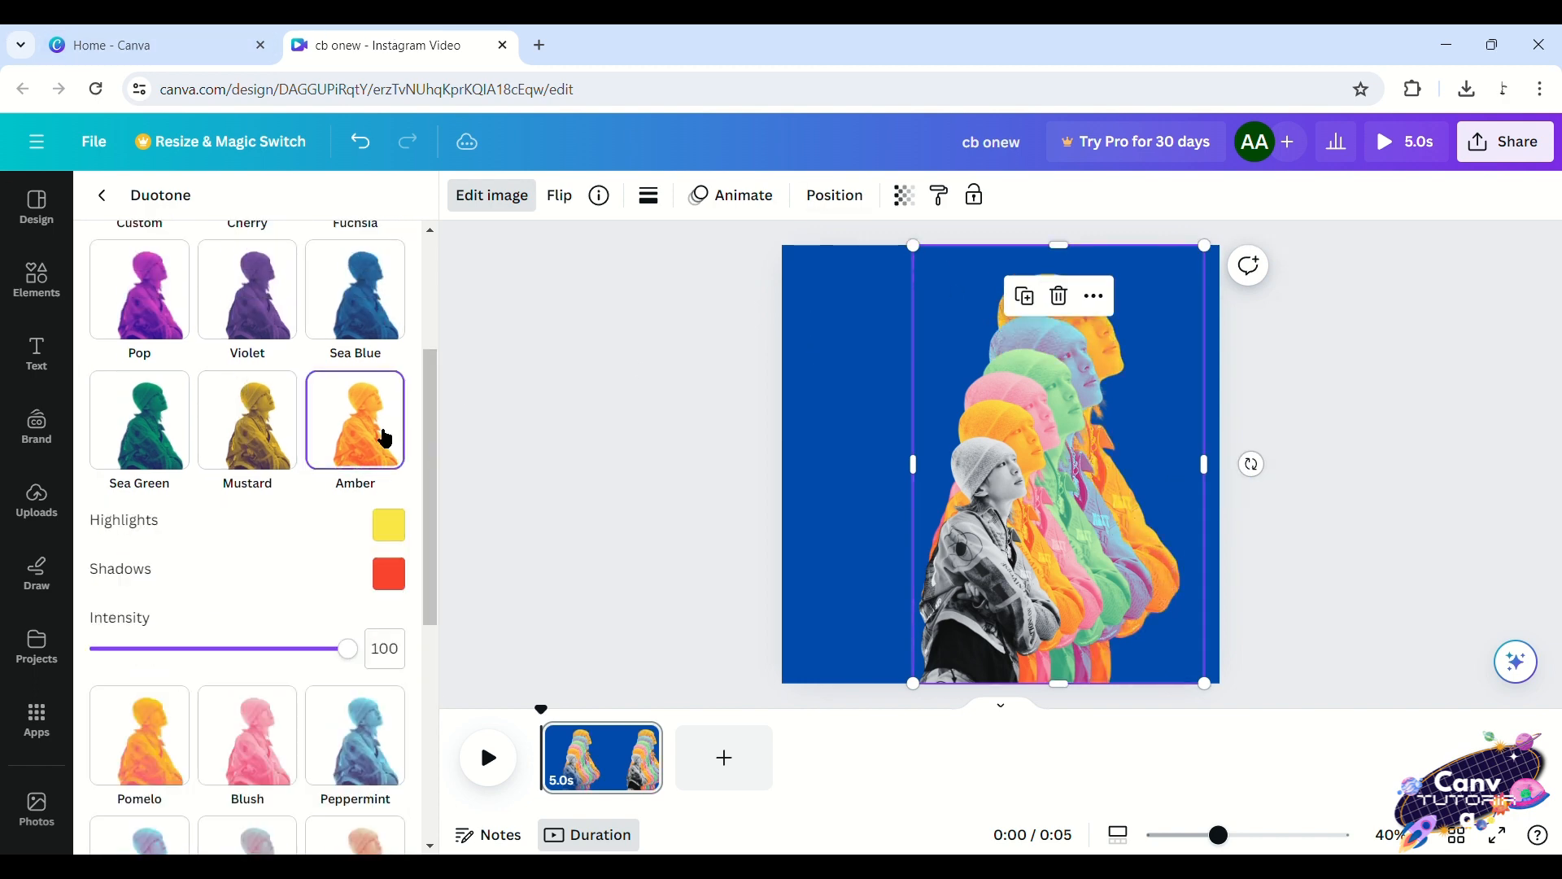
{"action": "scroll", "coordinate": [393, 453], "scroll_direction": "up", "scroll_amount": 2}
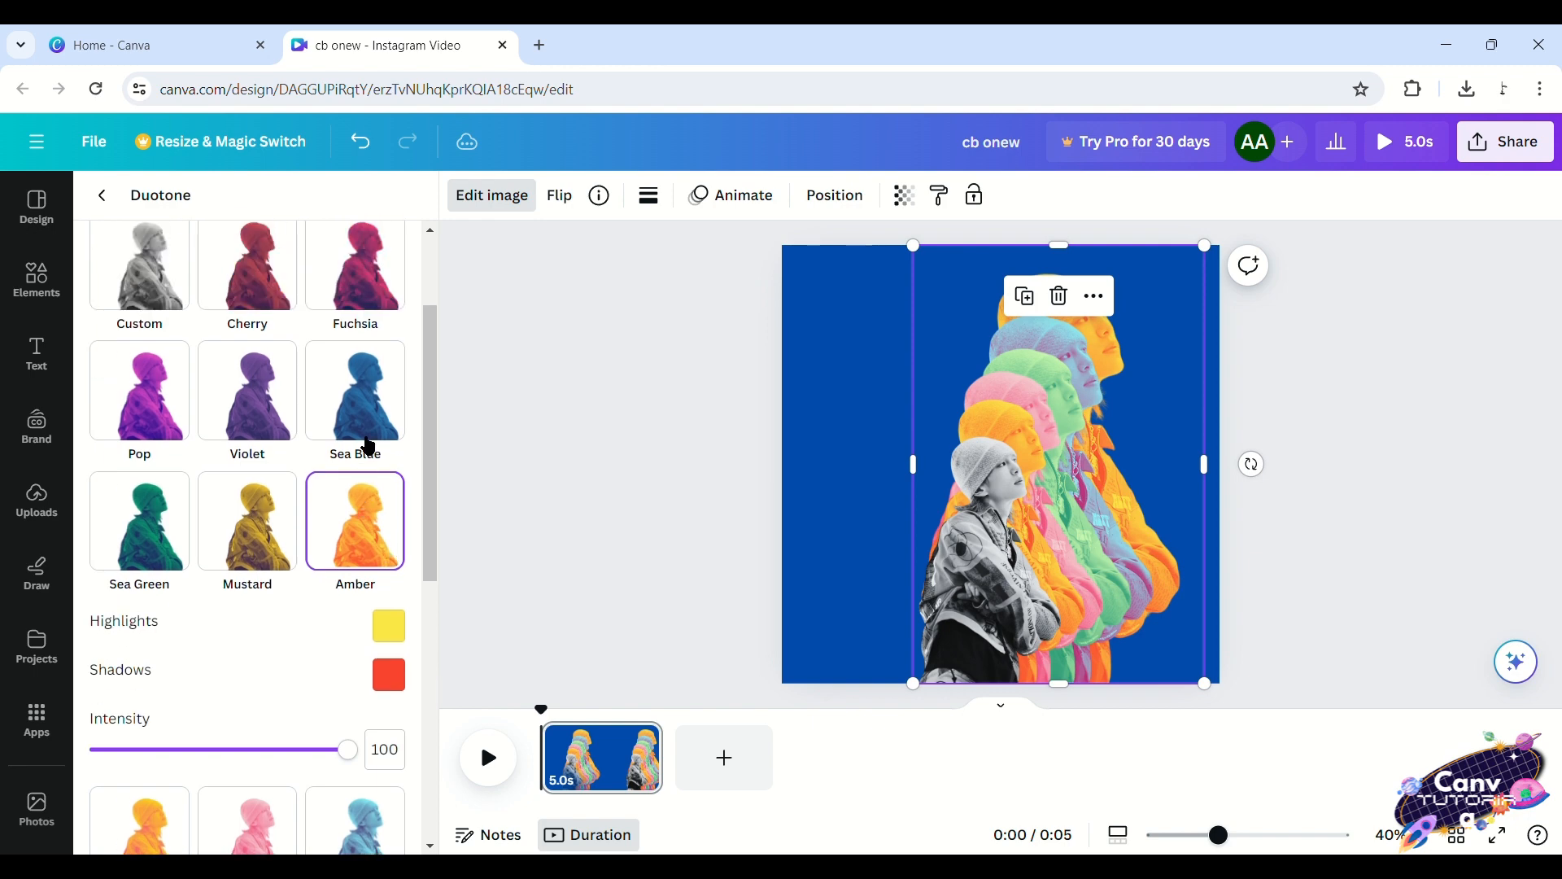
{"action": "left_click", "coordinate": [328, 419]}
{"action": "left_click", "coordinate": [222, 413]}
{"action": "left_click", "coordinate": [156, 422]}
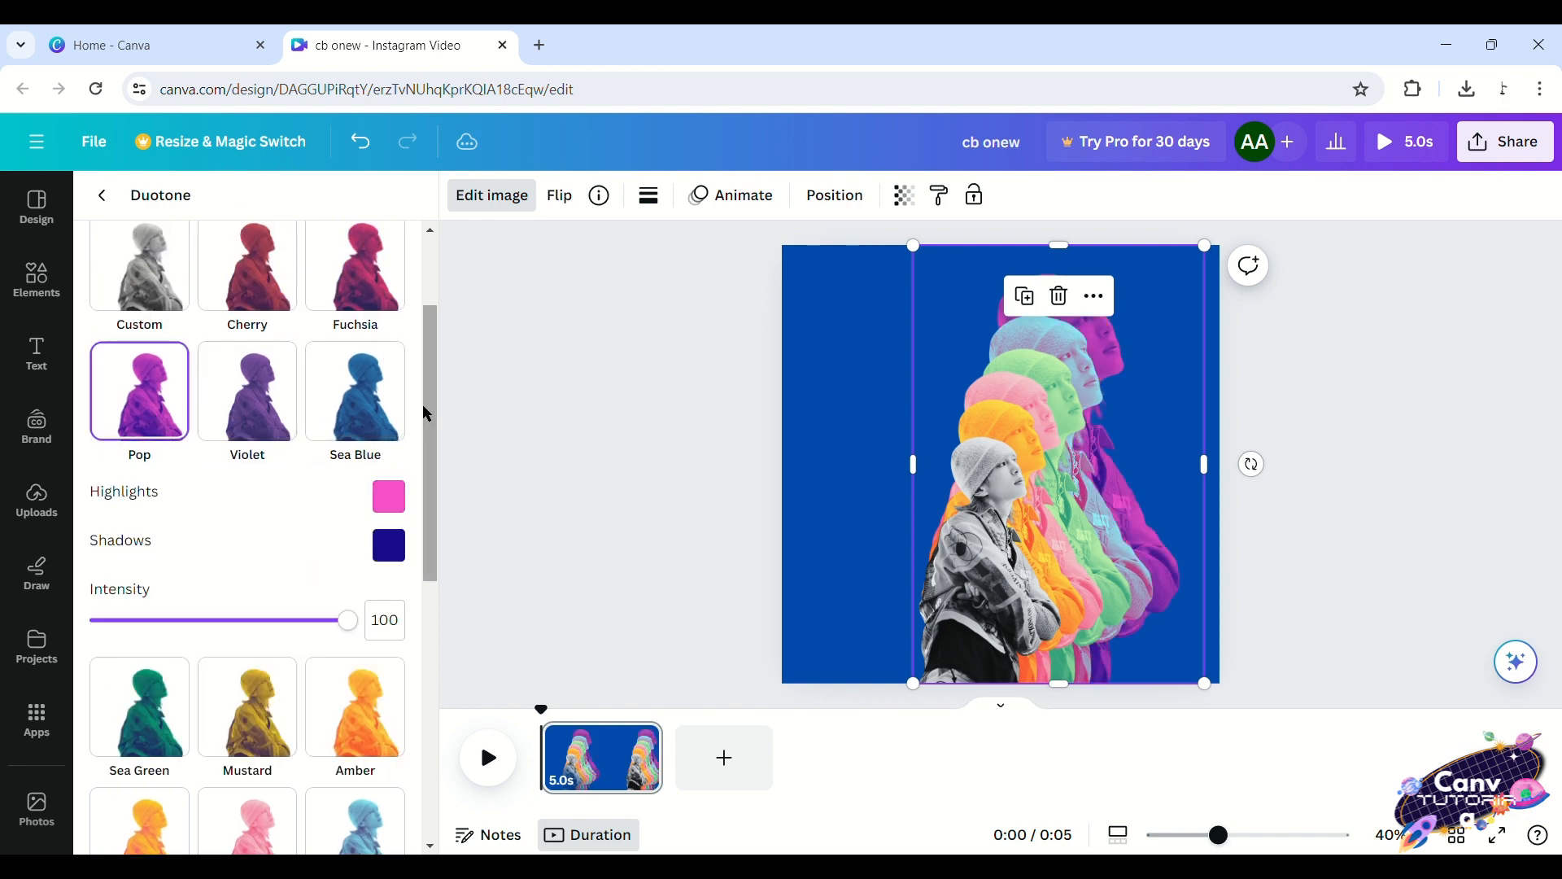
Compare the Dusk duotone on the largest cutout and settle on Dawn
{"action": "scroll", "coordinate": [422, 411], "scroll_direction": "up", "scroll_amount": 2}
{"action": "scroll", "coordinate": [318, 421], "scroll_direction": "down", "scroll_amount": 4}
{"action": "scroll", "coordinate": [318, 421], "scroll_direction": "down", "scroll_amount": 5}
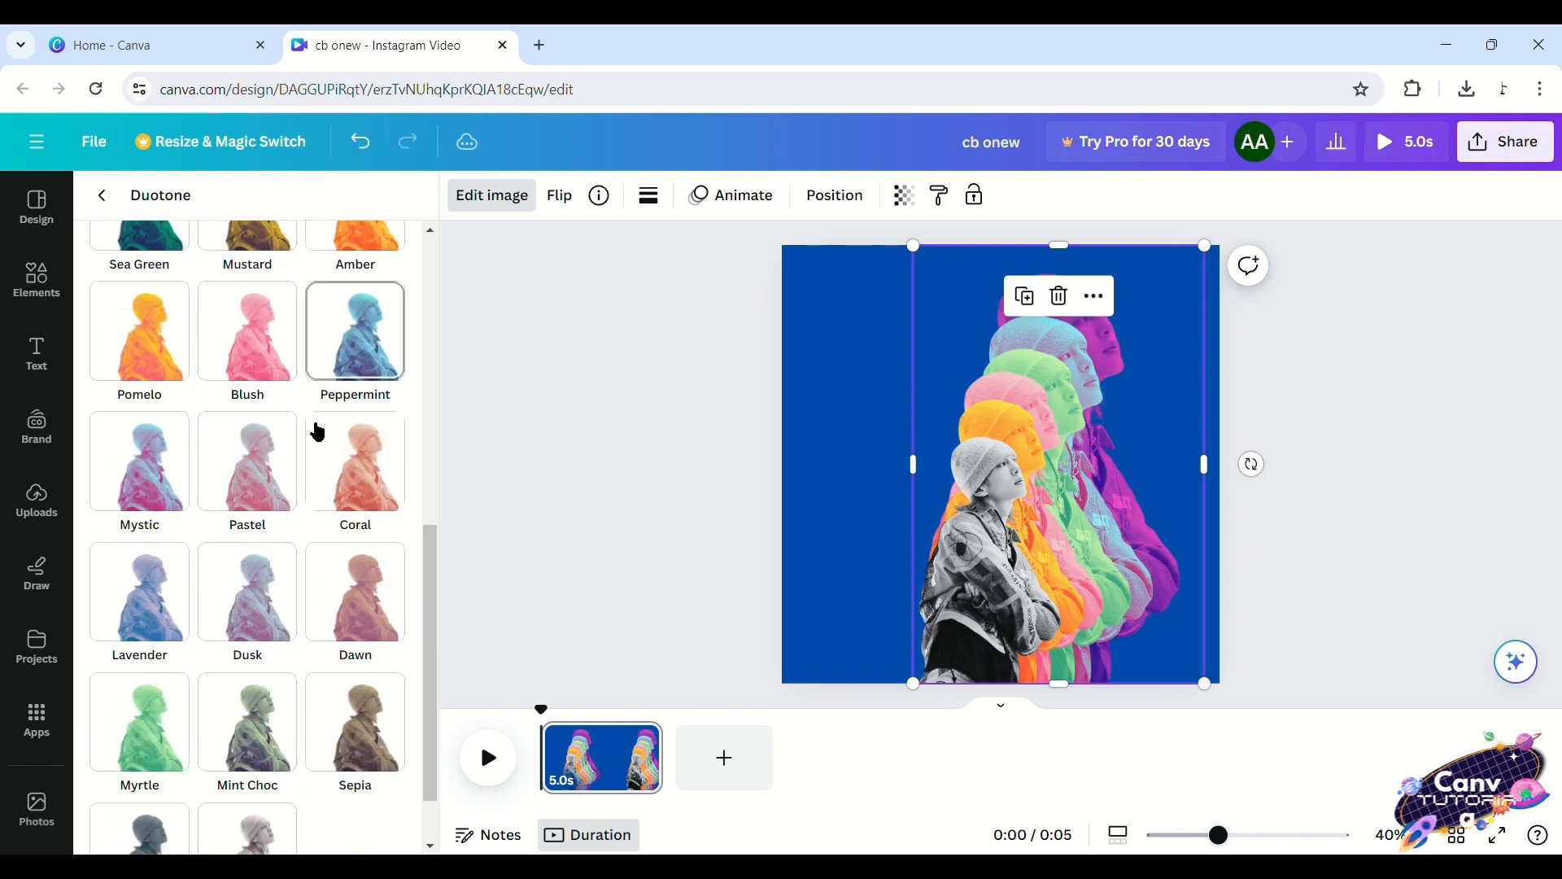
{"action": "left_click", "coordinate": [273, 540]}
{"action": "left_click", "coordinate": [347, 539]}
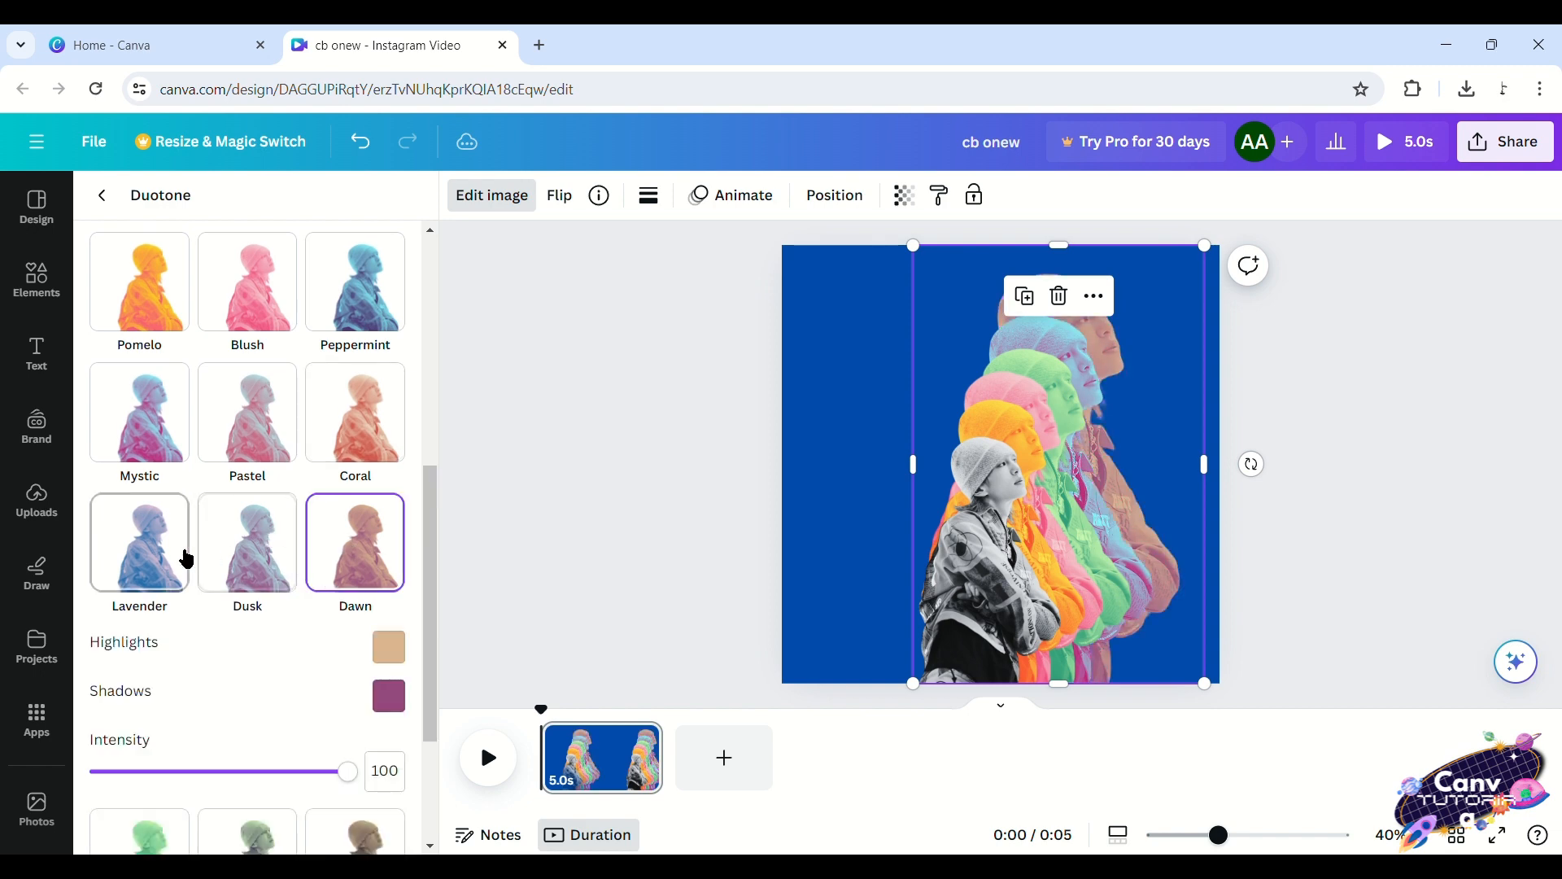
Apply the Pomelo duotone to the second cutout from the front
{"action": "scroll", "coordinate": [188, 557], "scroll_direction": "up", "scroll_amount": 5}
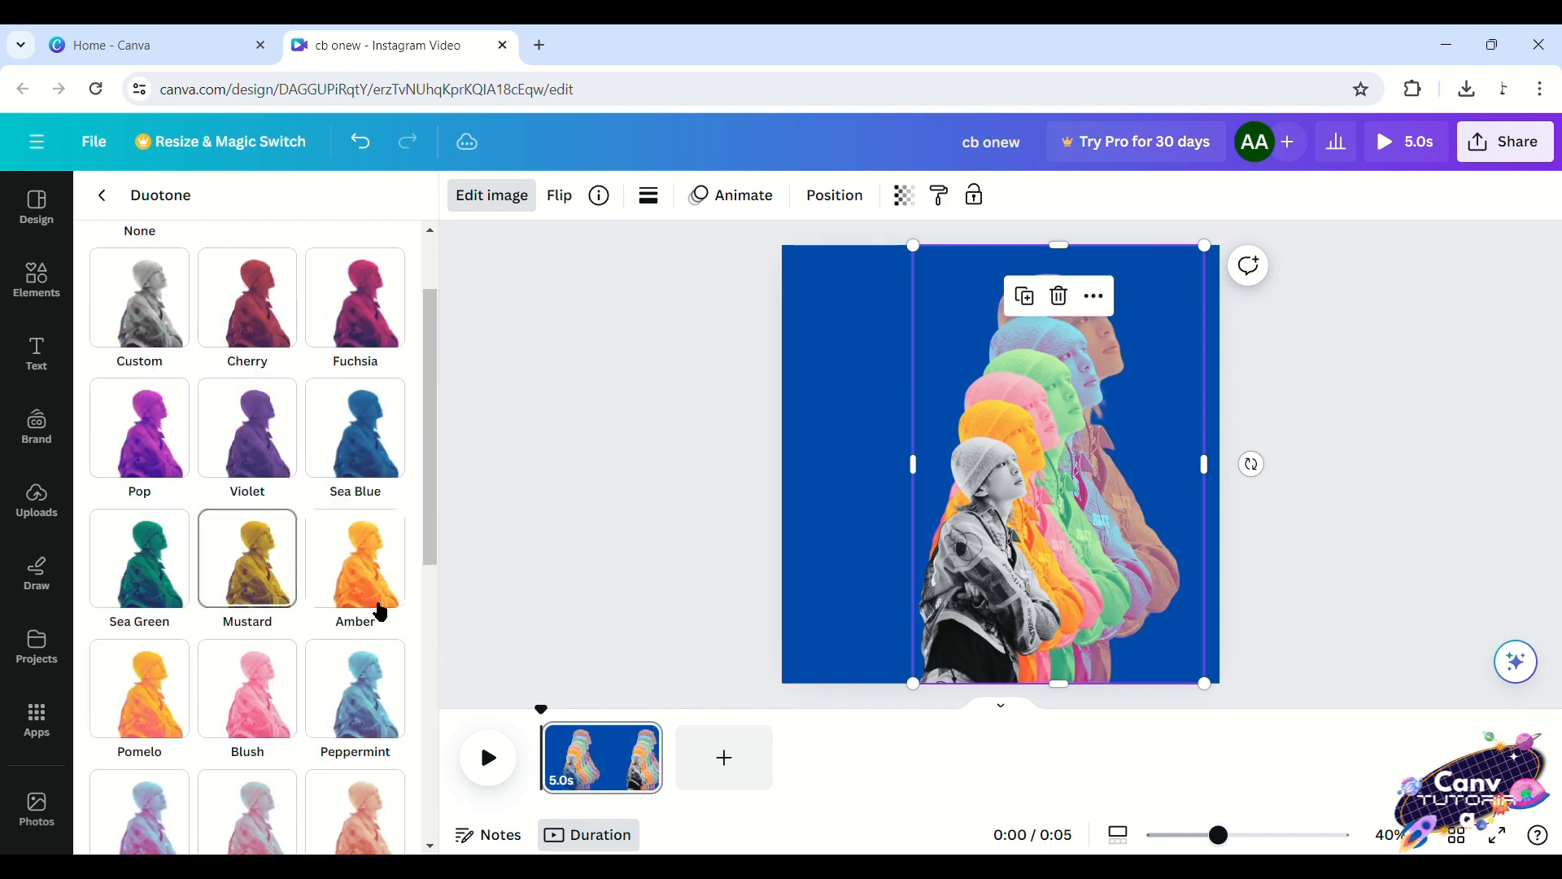
{"action": "left_click", "coordinate": [1029, 415]}
{"action": "scroll", "coordinate": [336, 579], "scroll_direction": "up", "scroll_amount": 1}
{"action": "scroll", "coordinate": [336, 579], "scroll_direction": "down", "scroll_amount": 2}
{"action": "left_click", "coordinate": [159, 745]}
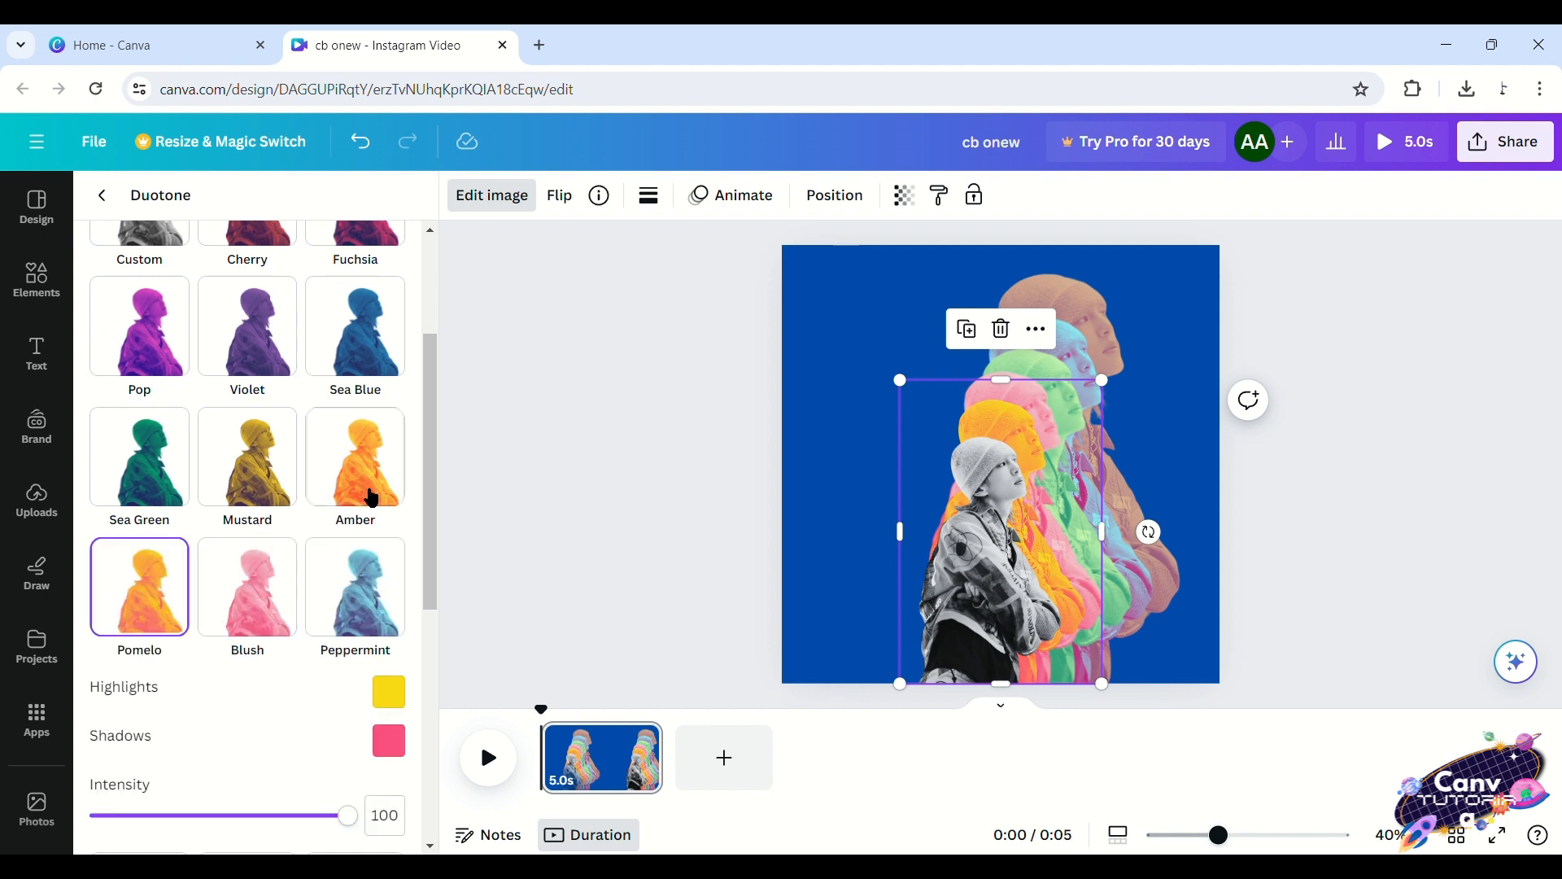
Switch the second cutout from the front to the Amber duotone and deselect it
{"action": "left_click", "coordinate": [376, 484]}
{"action": "left_click", "coordinate": [637, 390]}
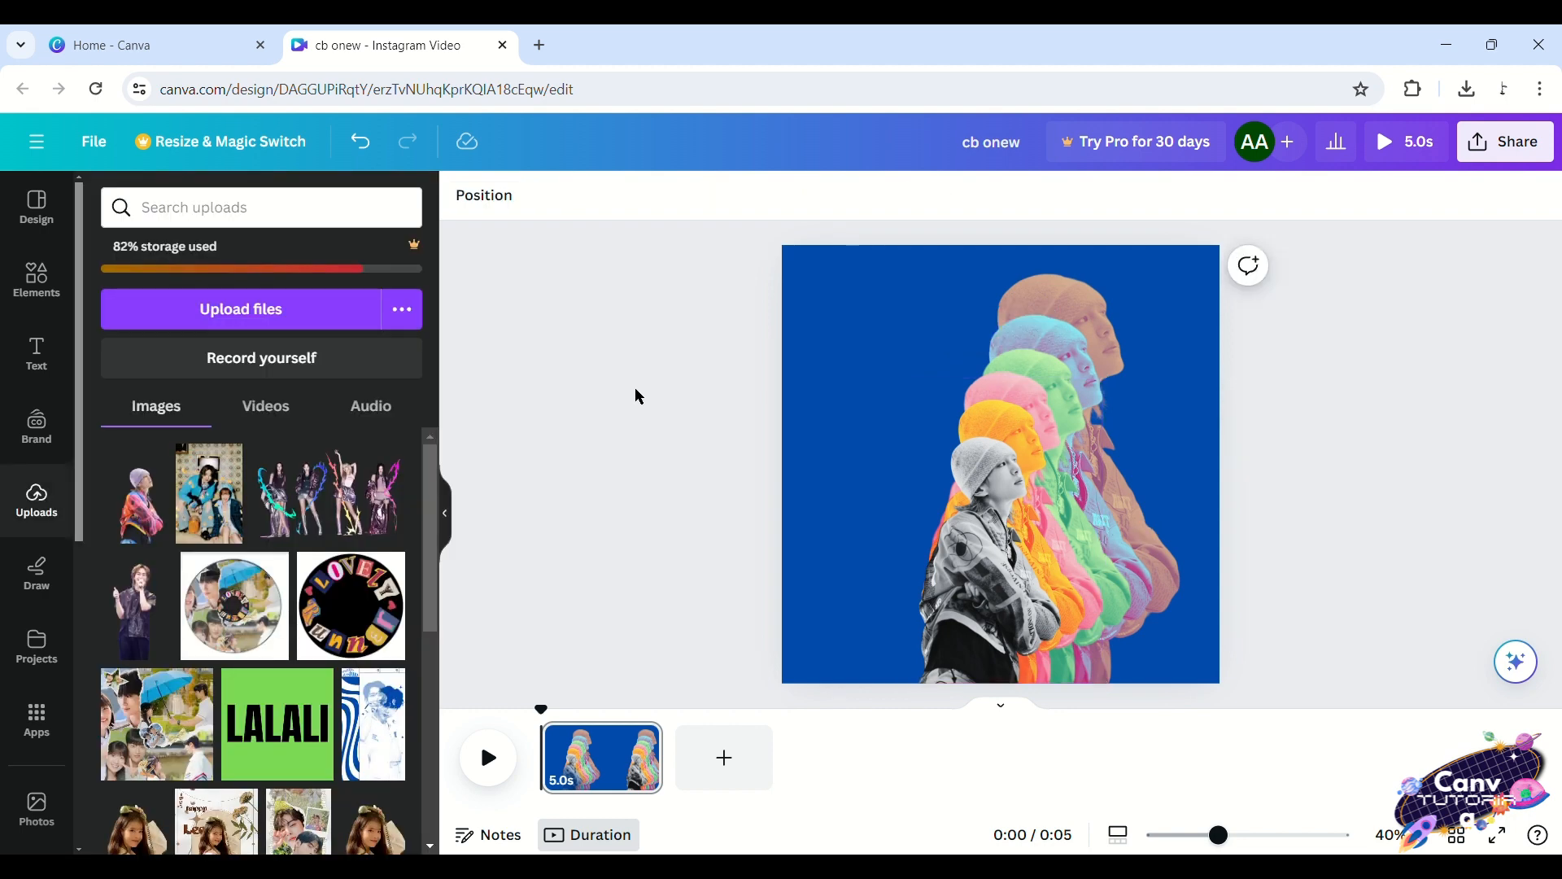
Try the Mystic and Blush duotones on the rearmost, largest cutout
{"action": "left_click", "coordinate": [960, 350]}
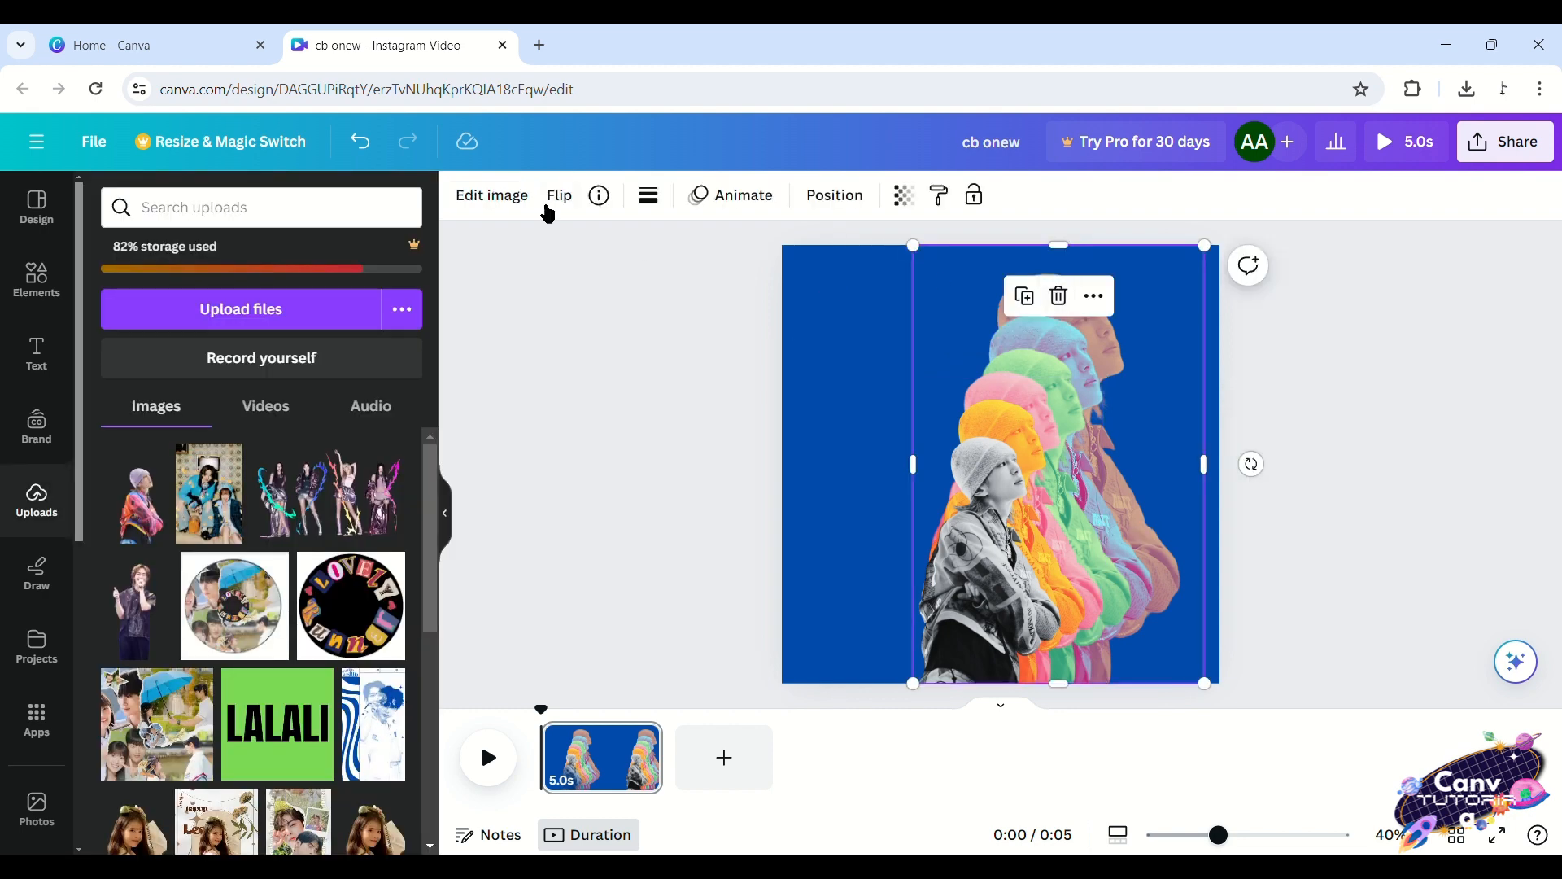
{"action": "left_click", "coordinate": [492, 196]}
{"action": "scroll", "coordinate": [271, 616], "scroll_direction": "down", "scroll_amount": 3}
{"action": "left_click", "coordinate": [271, 618]}
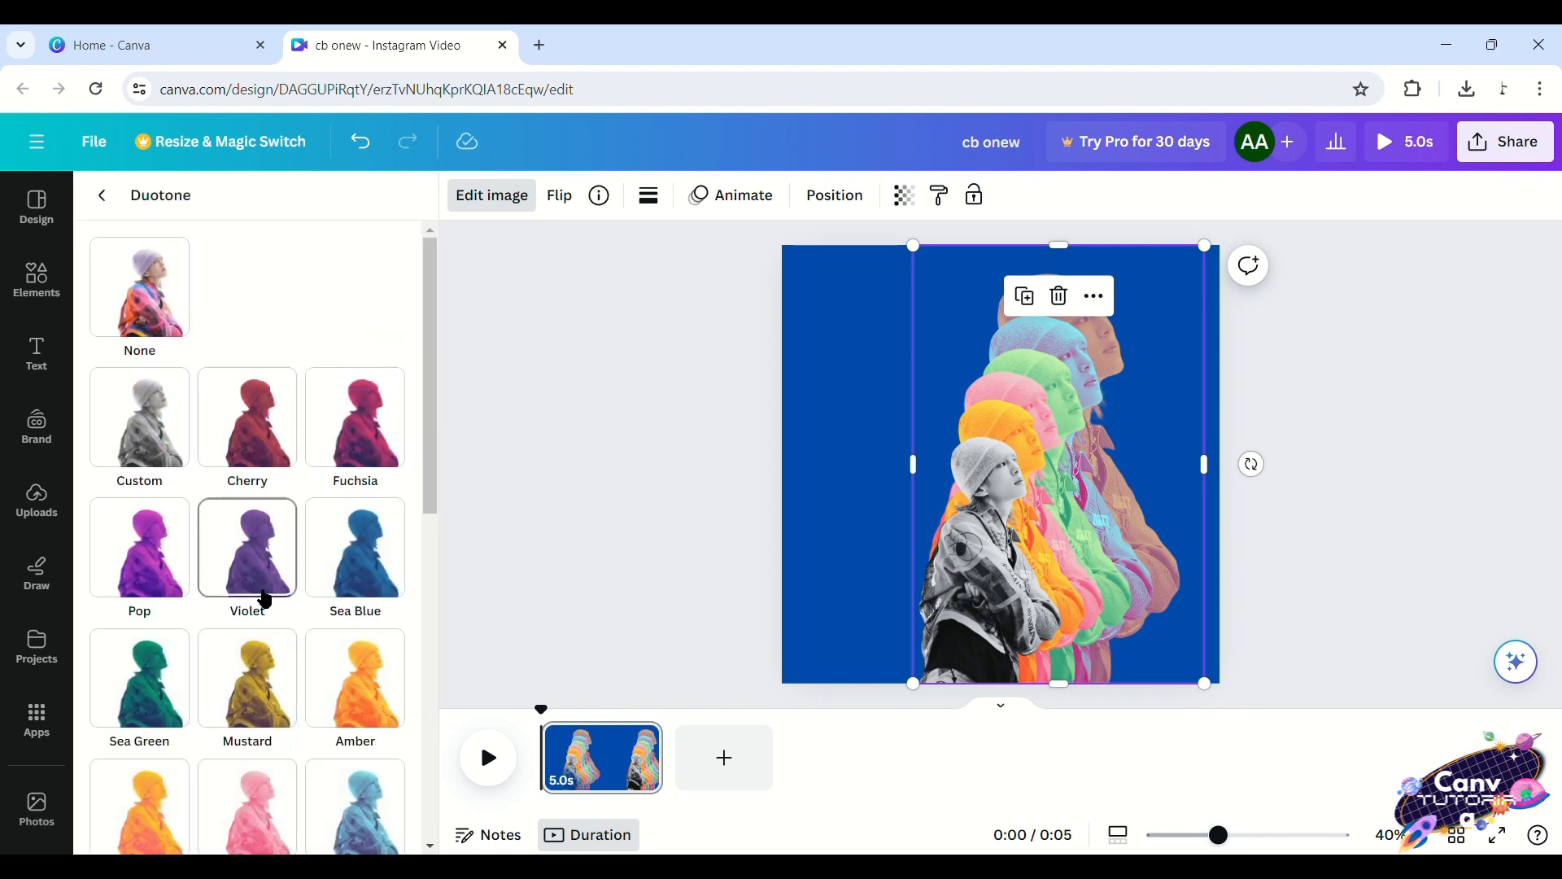
{"action": "scroll", "coordinate": [261, 599], "scroll_direction": "down", "scroll_amount": 3}
{"action": "left_click", "coordinate": [123, 553]}
{"action": "scroll", "coordinate": [123, 553], "scroll_direction": "down", "scroll_amount": 4}
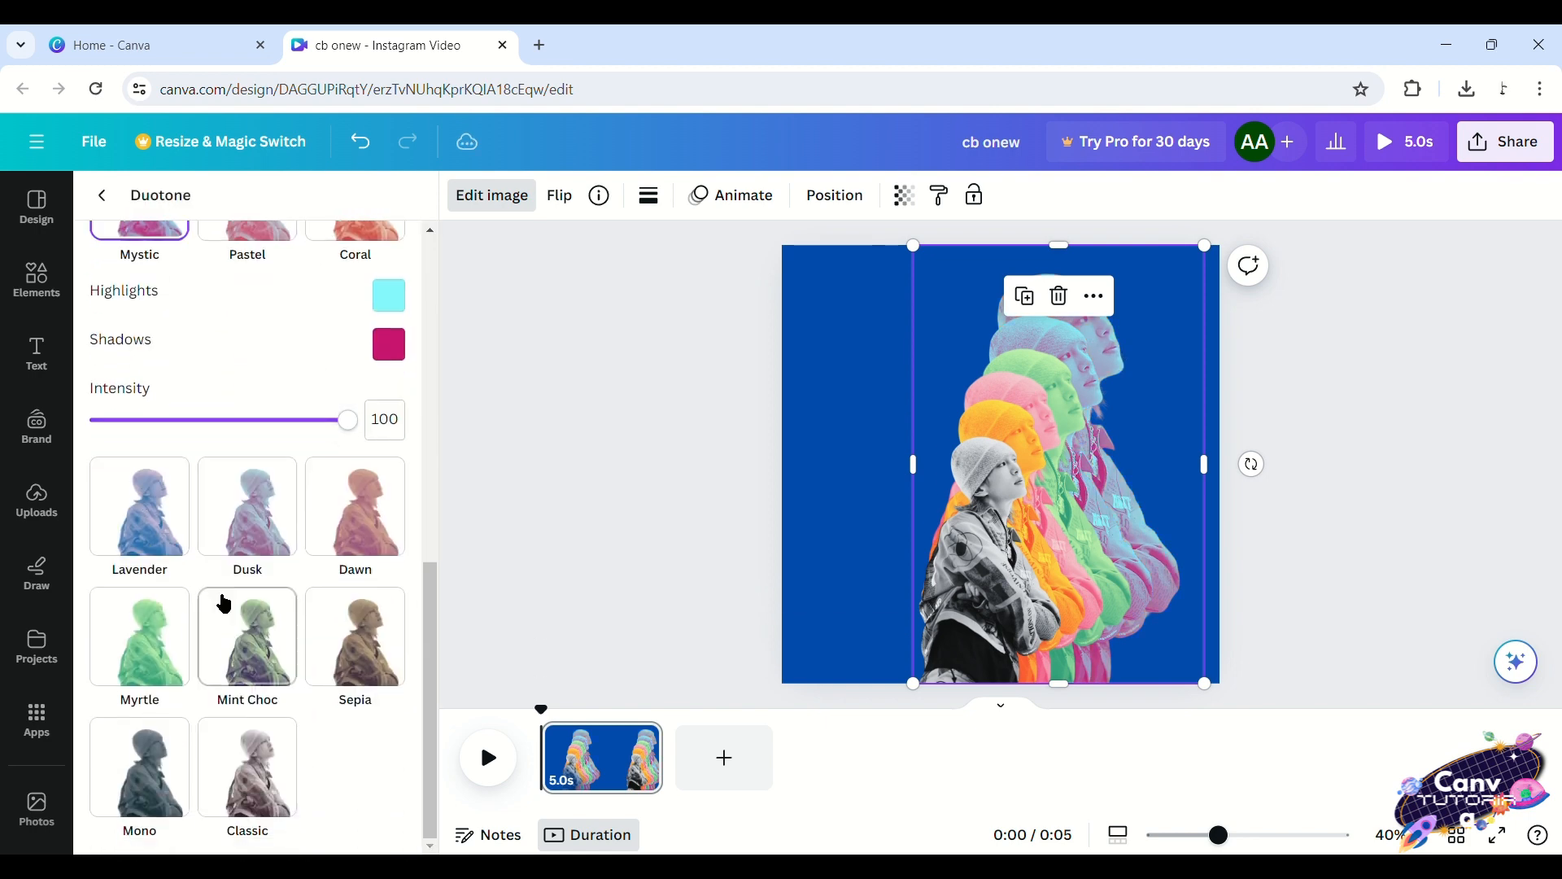
{"action": "scroll", "coordinate": [247, 611], "scroll_direction": "up", "scroll_amount": 6}
{"action": "left_click", "coordinate": [257, 593]}
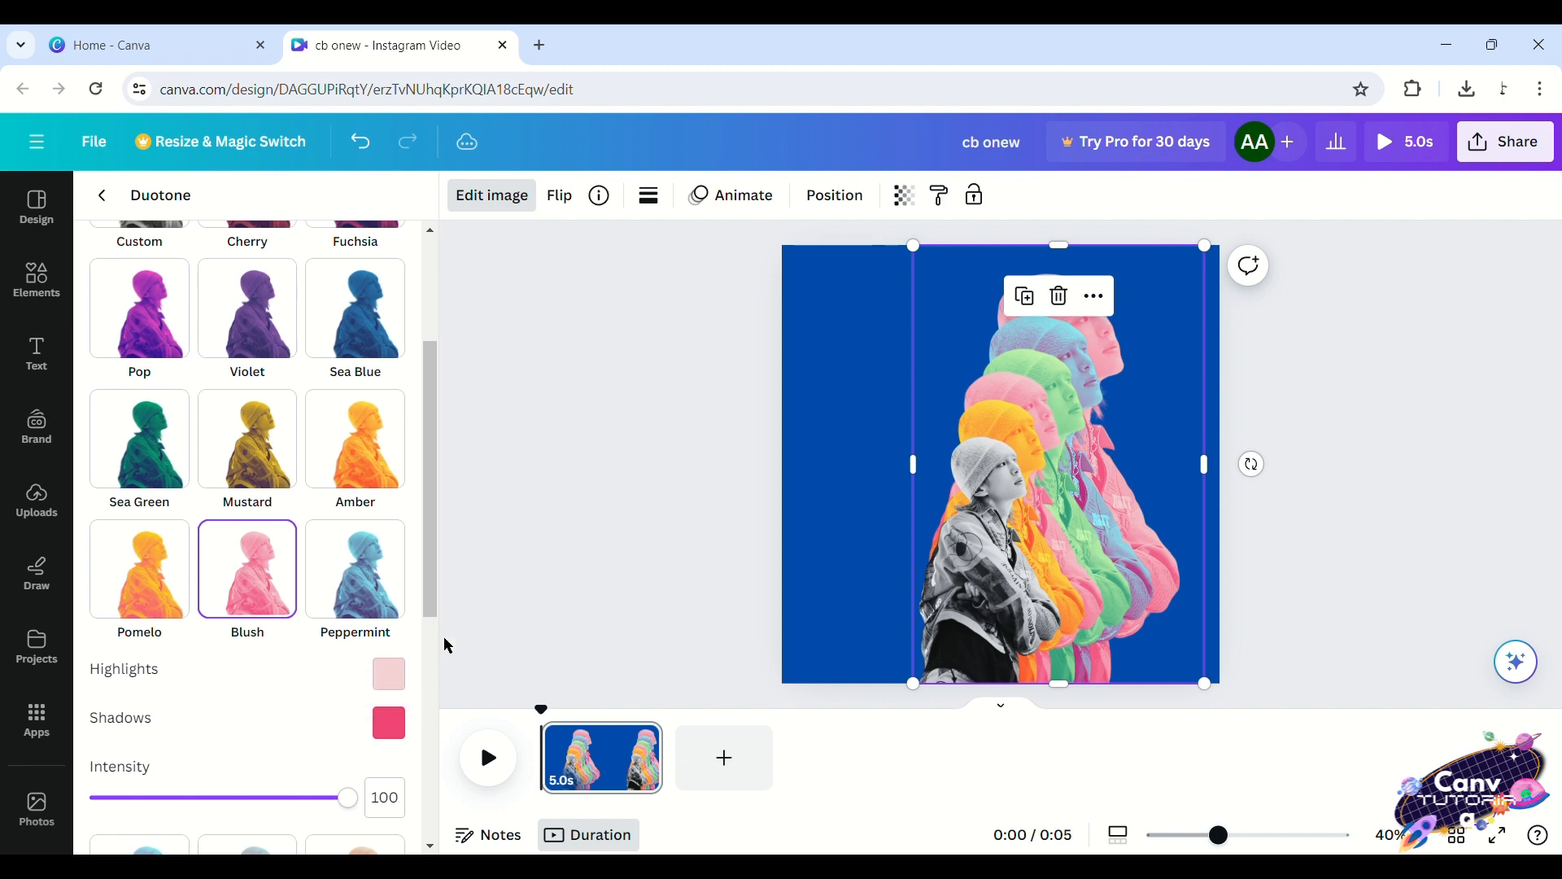
Compare the Mustard and Fuchsia duotones on the rearmost cutout and settle on Mustard
{"action": "scroll", "coordinate": [275, 558], "scroll_direction": "up", "scroll_amount": 1}
{"action": "left_click", "coordinate": [275, 559]}
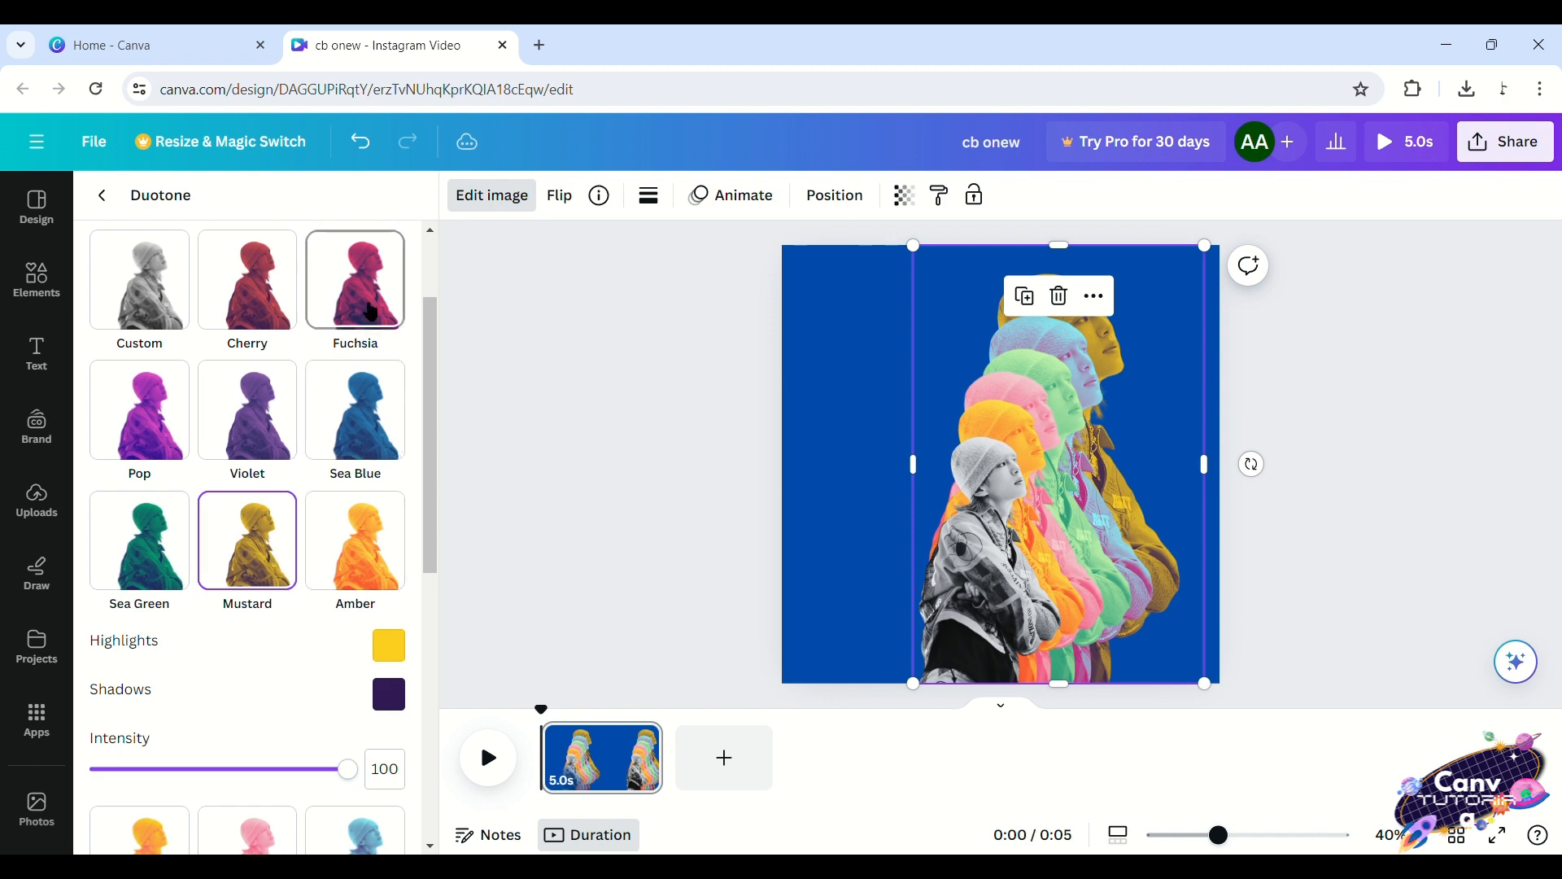
{"action": "left_click", "coordinate": [370, 309]}
{"action": "left_click", "coordinate": [261, 716]}
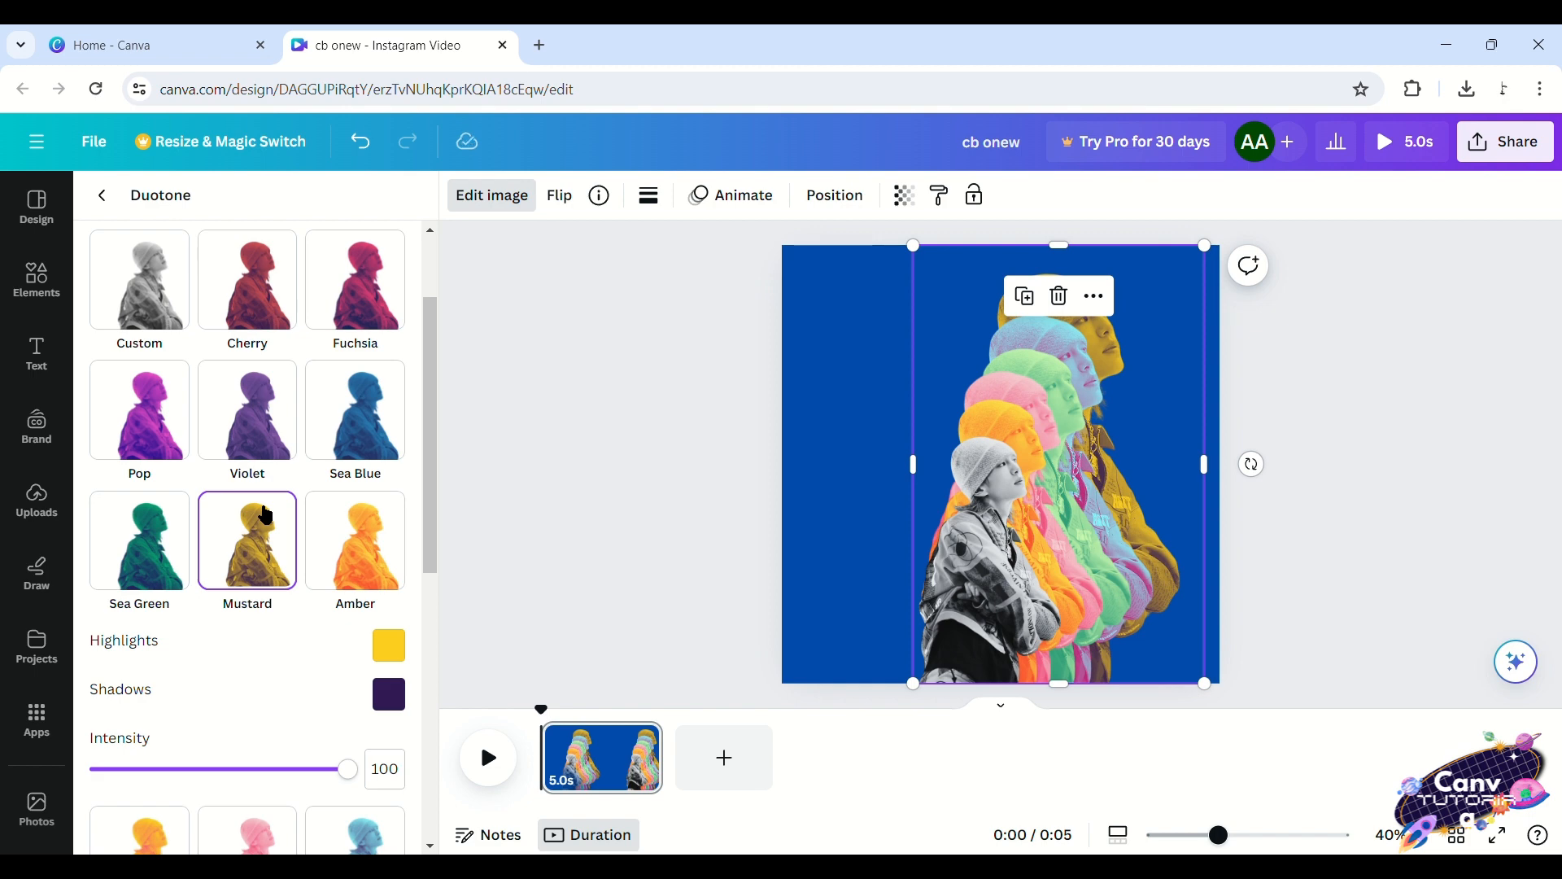
{"action": "left_click", "coordinate": [817, 473]}
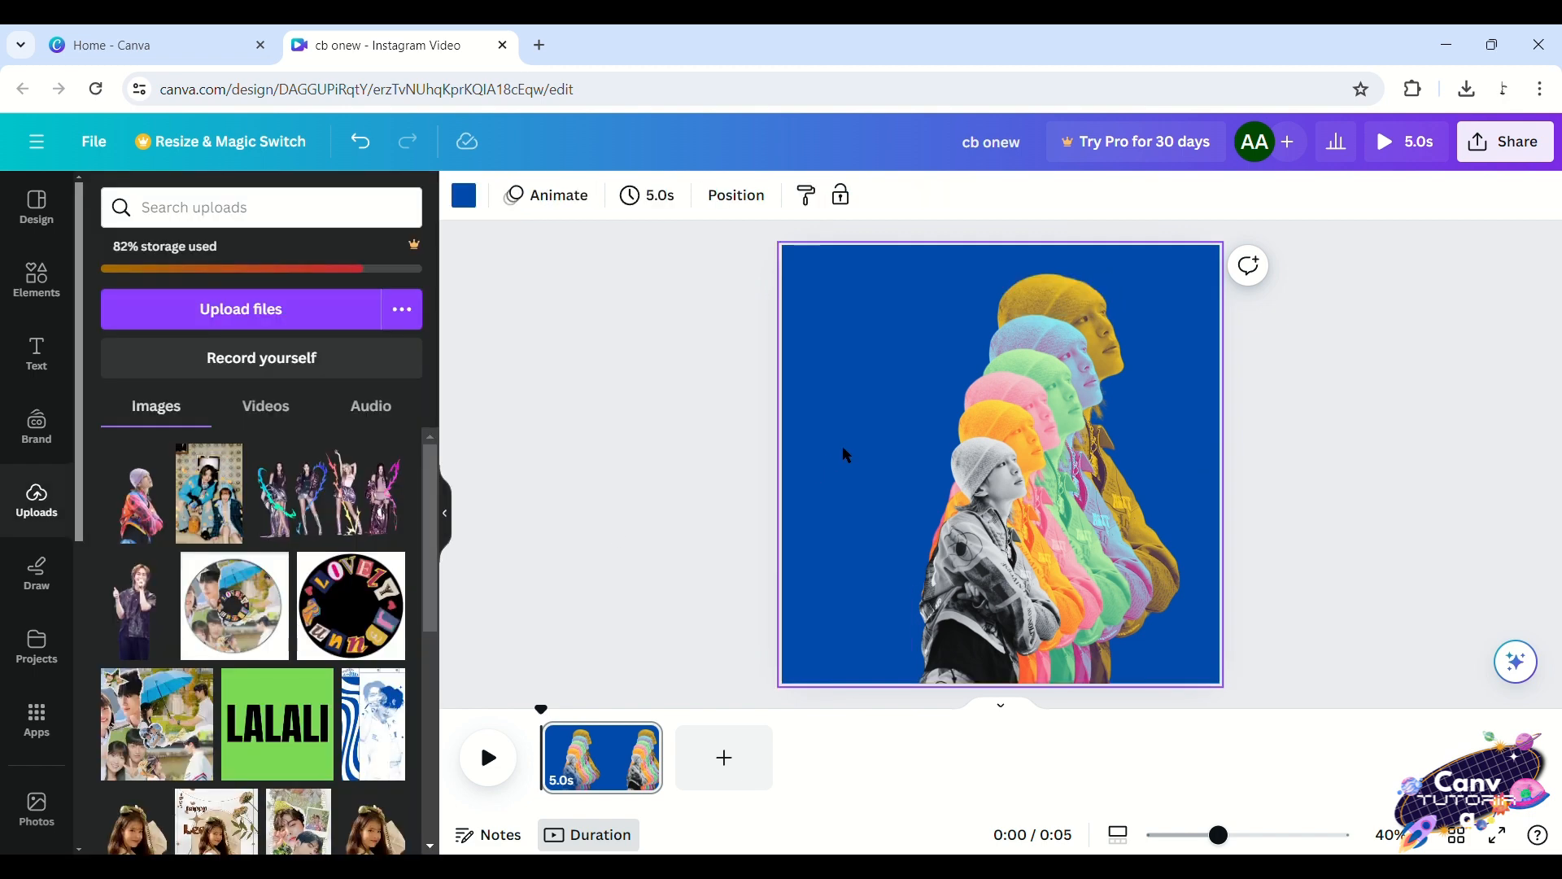
Enlarge the orange second cutout and the pink third cutout up and outward behind the grayscale front cutout
{"action": "key", "text": "ctrl+a"}
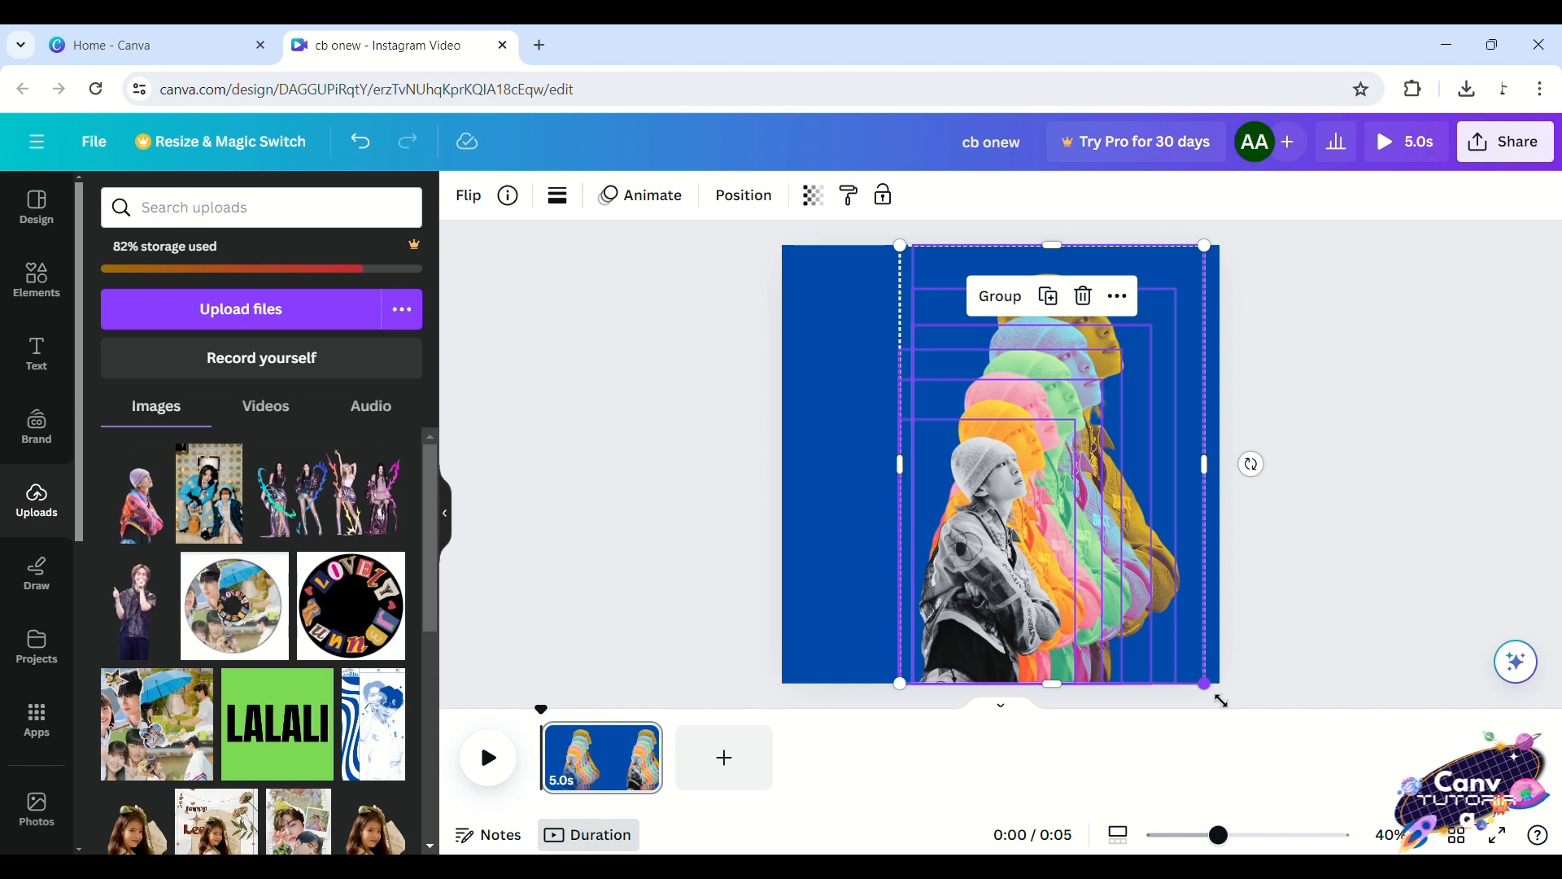
{"action": "left_click", "coordinate": [1328, 530]}
{"action": "left_click", "coordinate": [1000, 422]}
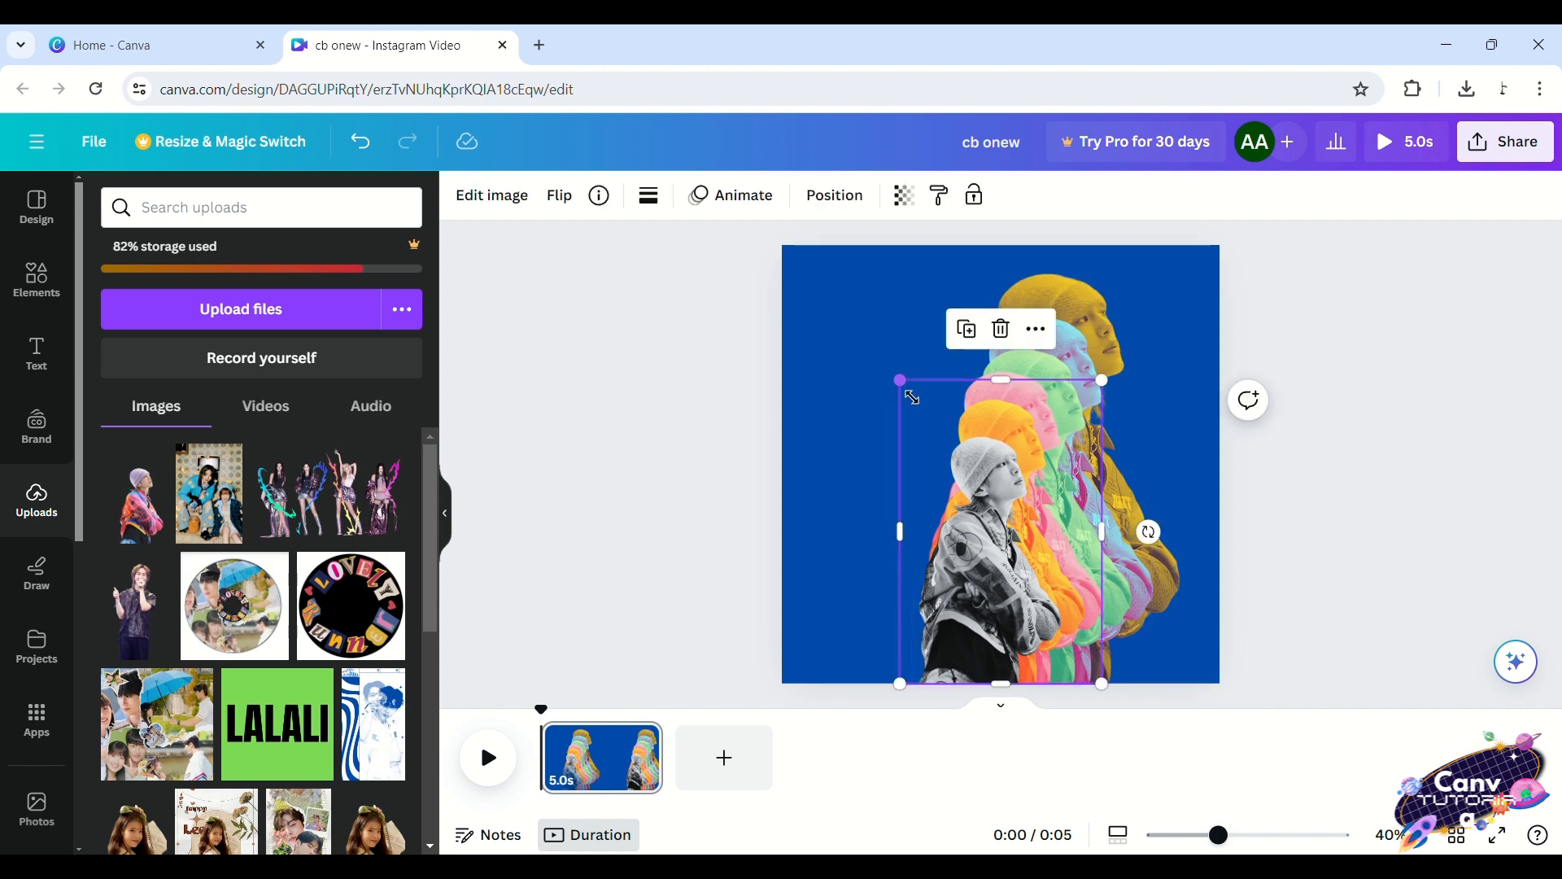
{"action": "left_click_drag", "start_coordinate": [912, 397], "coordinate": [889, 362]}
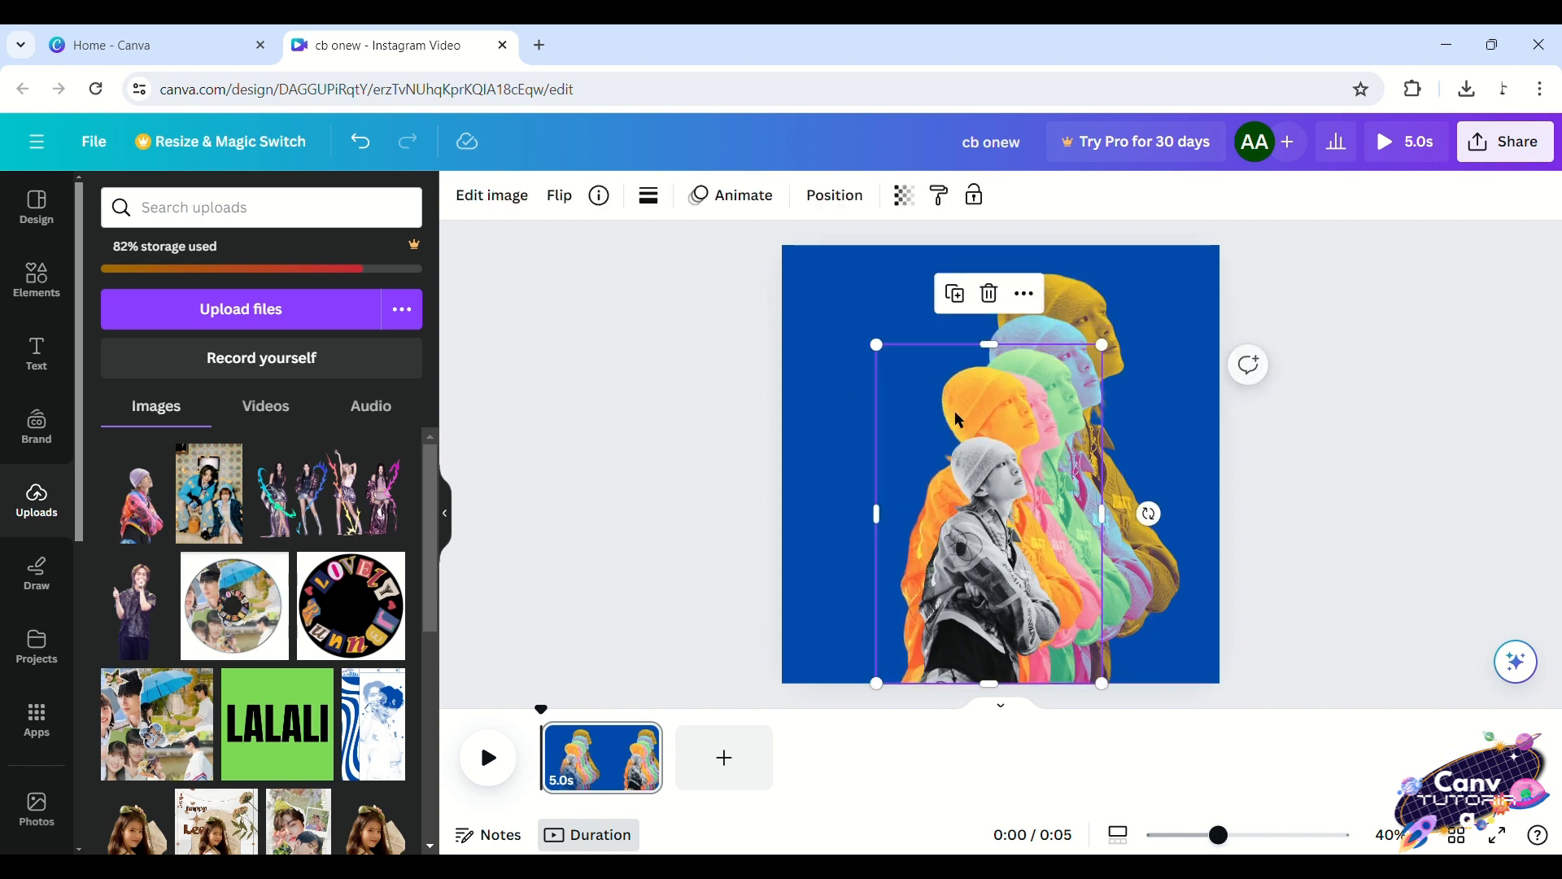
{"action": "left_click", "coordinate": [822, 203]}
{"action": "left_click", "coordinate": [257, 454]}
{"action": "left_click_drag", "start_coordinate": [900, 348], "coordinate": [823, 339]}
Select the green, purple and mustard cutouts by layer and enlarge each one progressively so the rearmost extends beyond the page
{"action": "left_click", "coordinate": [259, 519]}
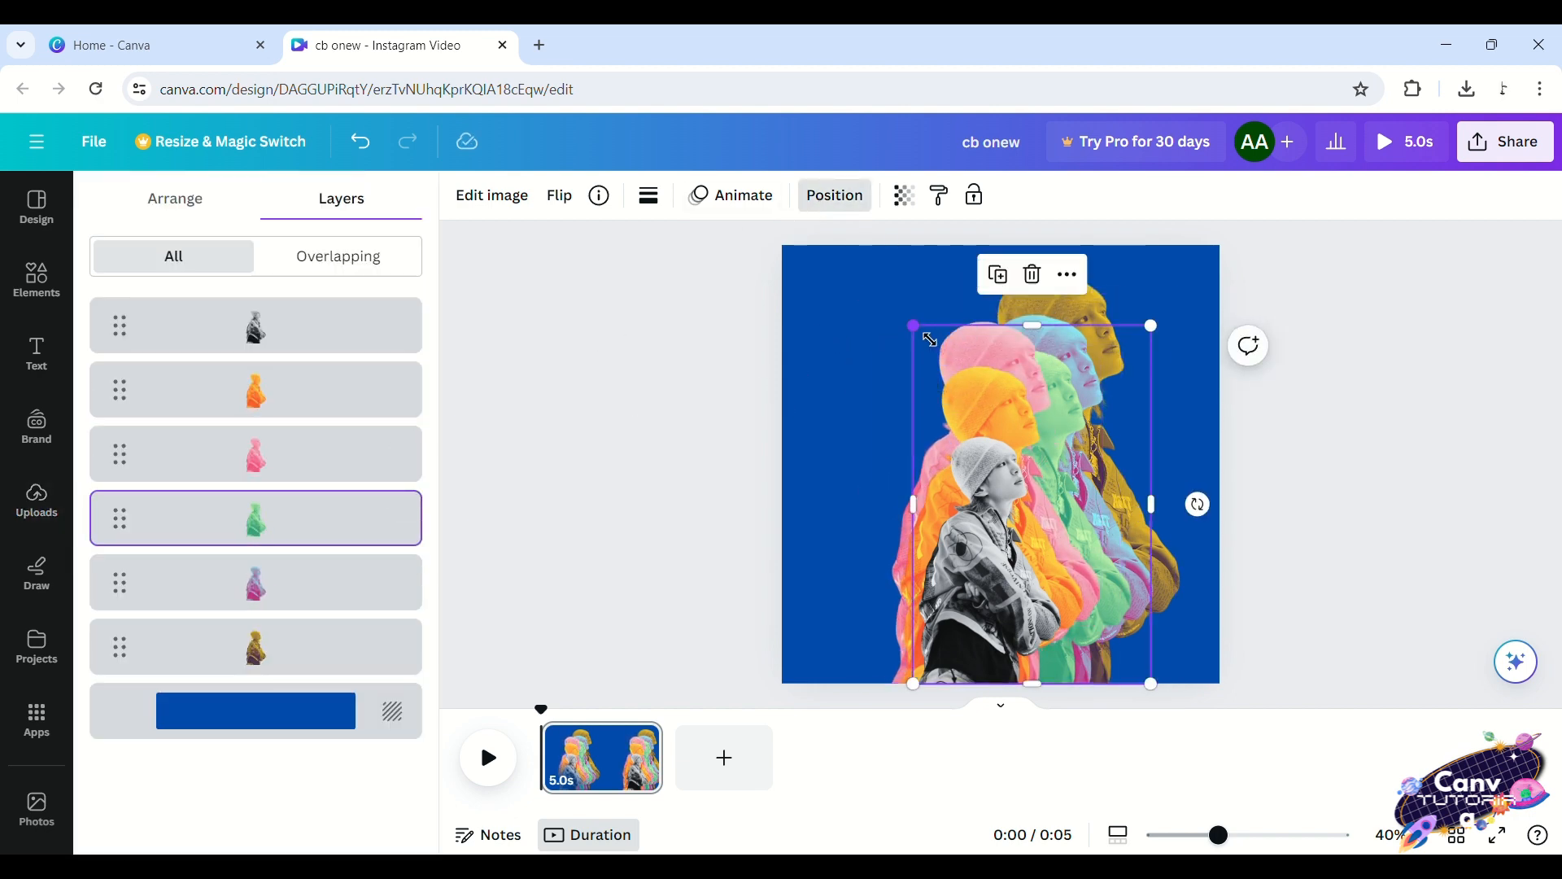
{"action": "left_click_drag", "start_coordinate": [930, 339], "coordinate": [774, 244]}
{"action": "left_click", "coordinate": [344, 588]}
{"action": "left_click", "coordinate": [325, 638]}
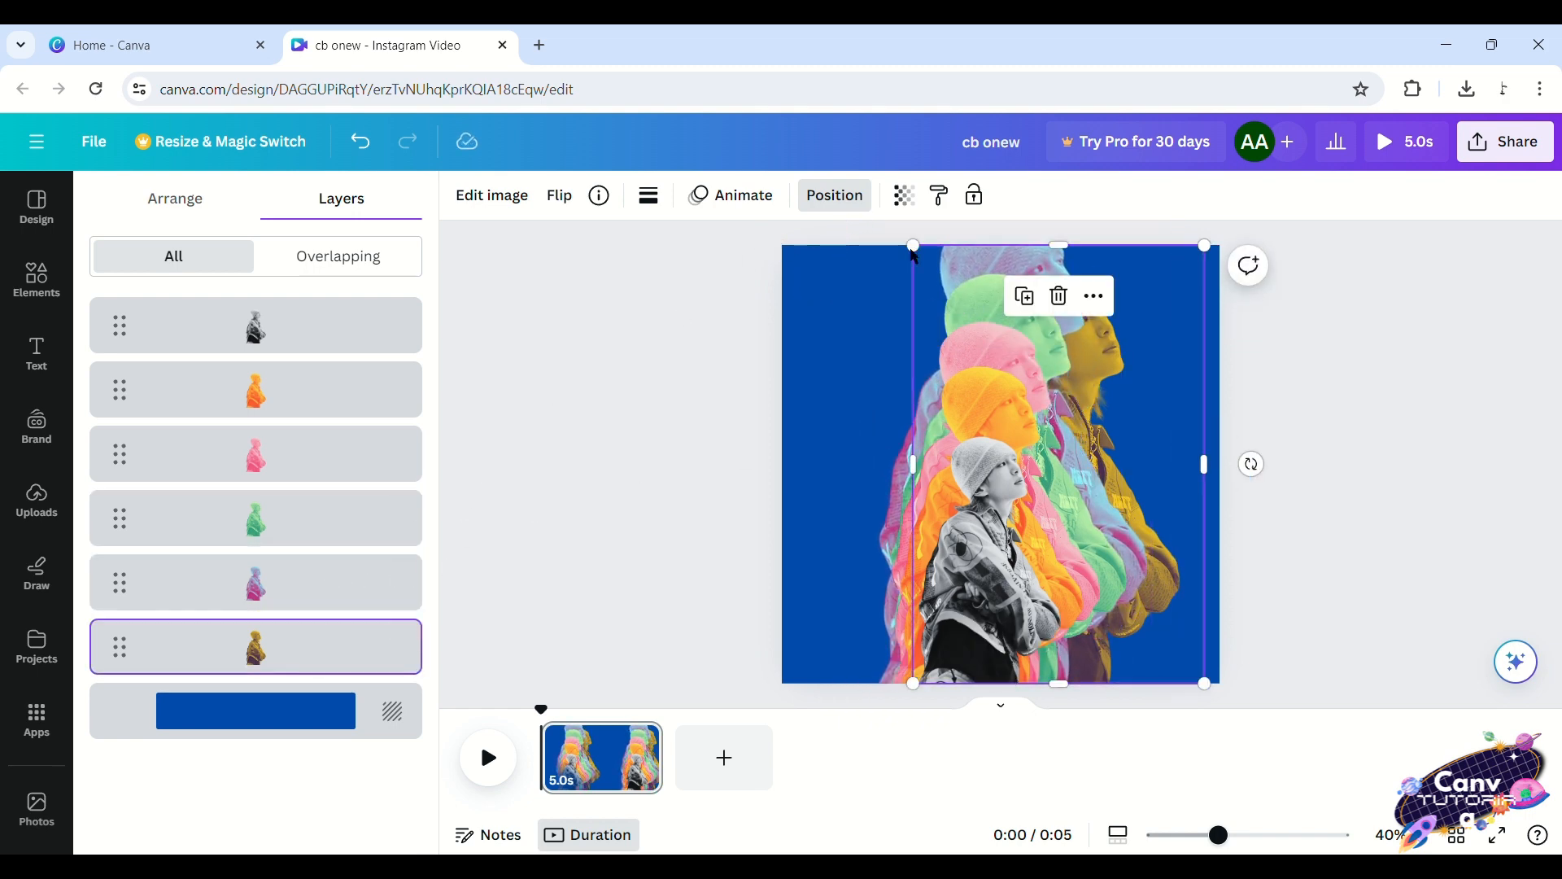
{"action": "left_click_drag", "start_coordinate": [932, 253], "coordinate": [728, 192]}
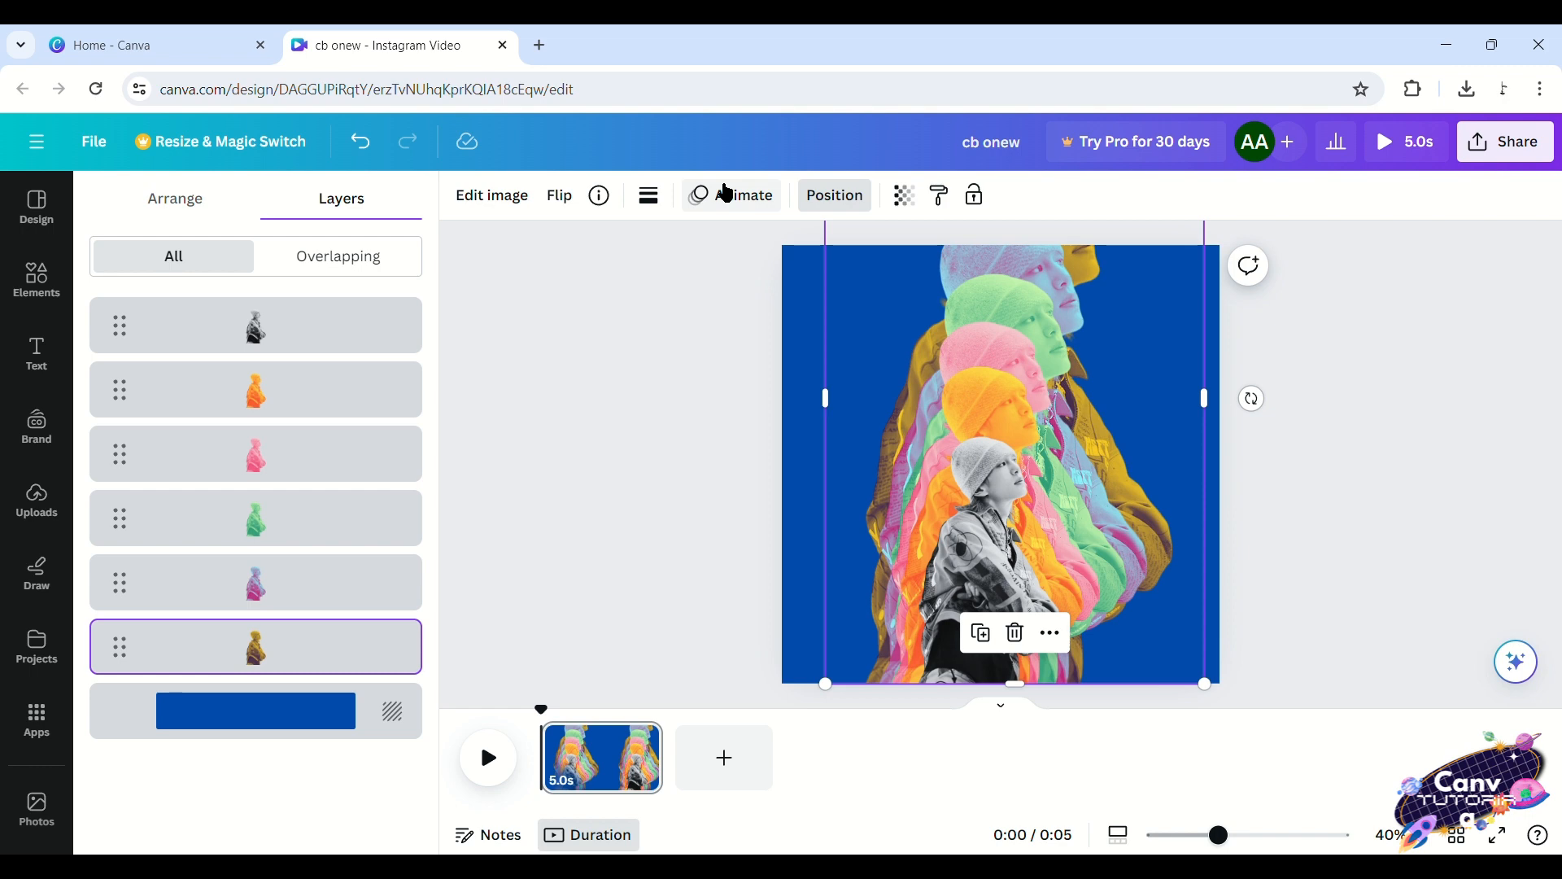
Scale up all six cutouts together and reposition them so they fill the page down to its lower edge
{"action": "left_click_drag", "start_coordinate": [722, 428], "coordinate": [1198, 709]}
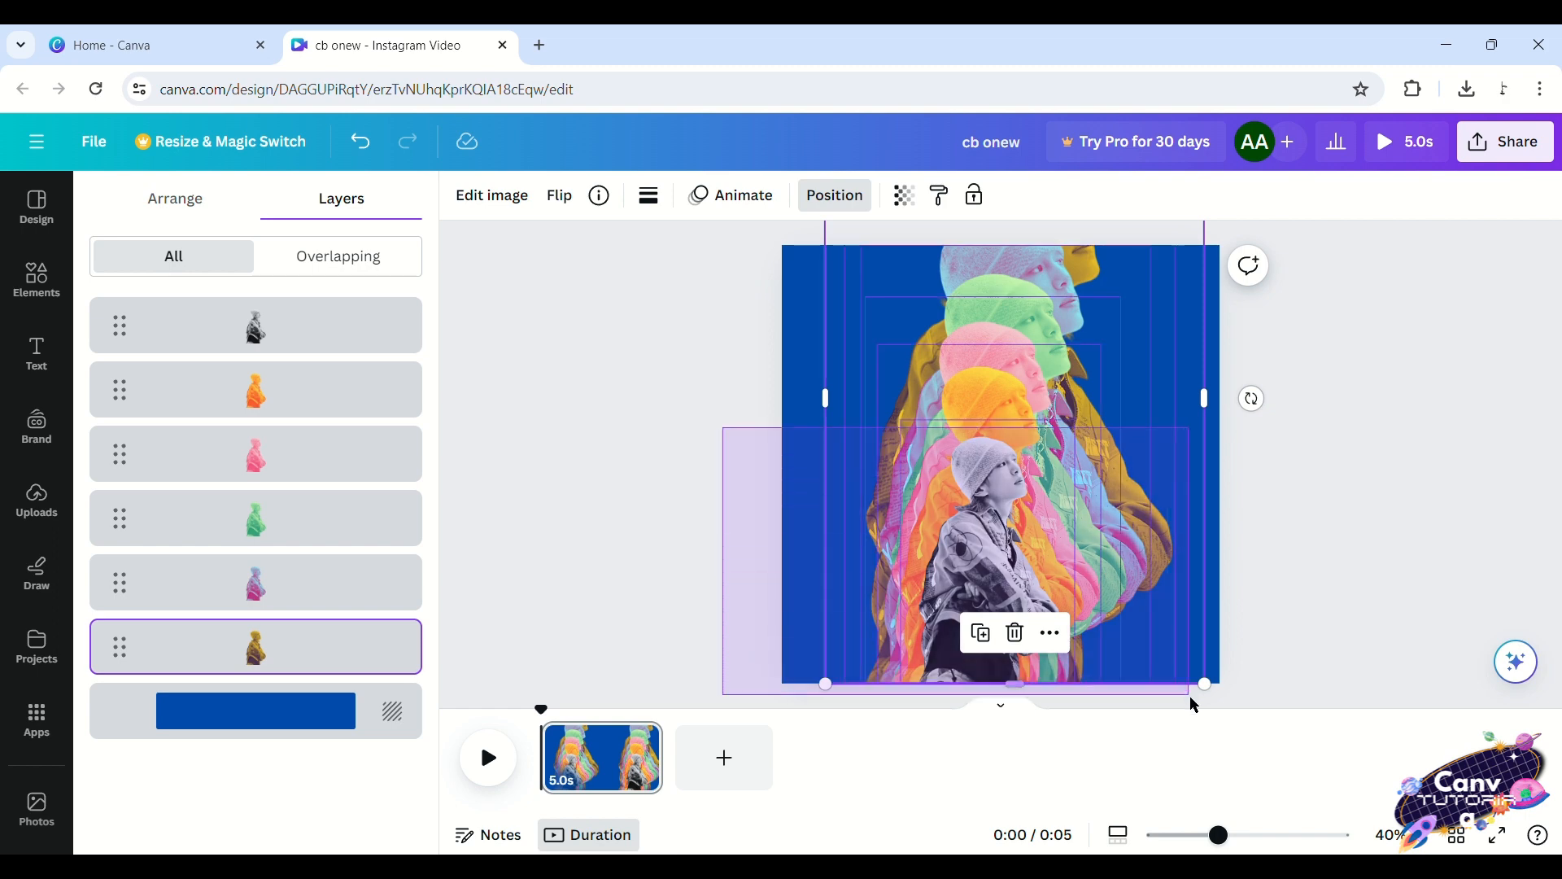
{"action": "left_click_drag", "start_coordinate": [826, 685], "coordinate": [700, 784]}
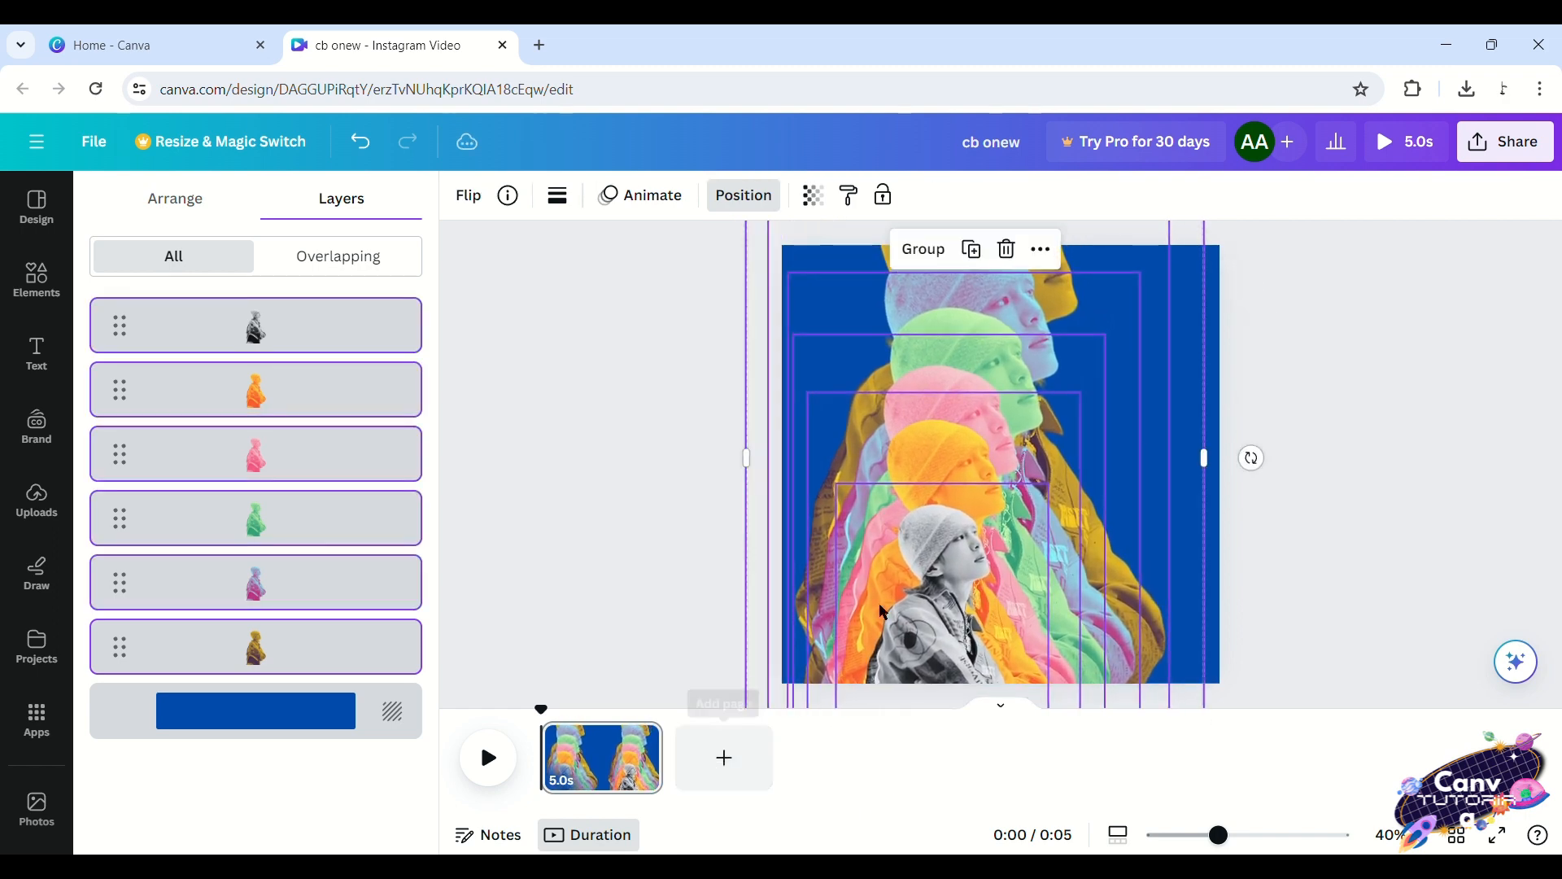
{"action": "left_click_drag", "start_coordinate": [913, 593], "coordinate": [936, 472]}
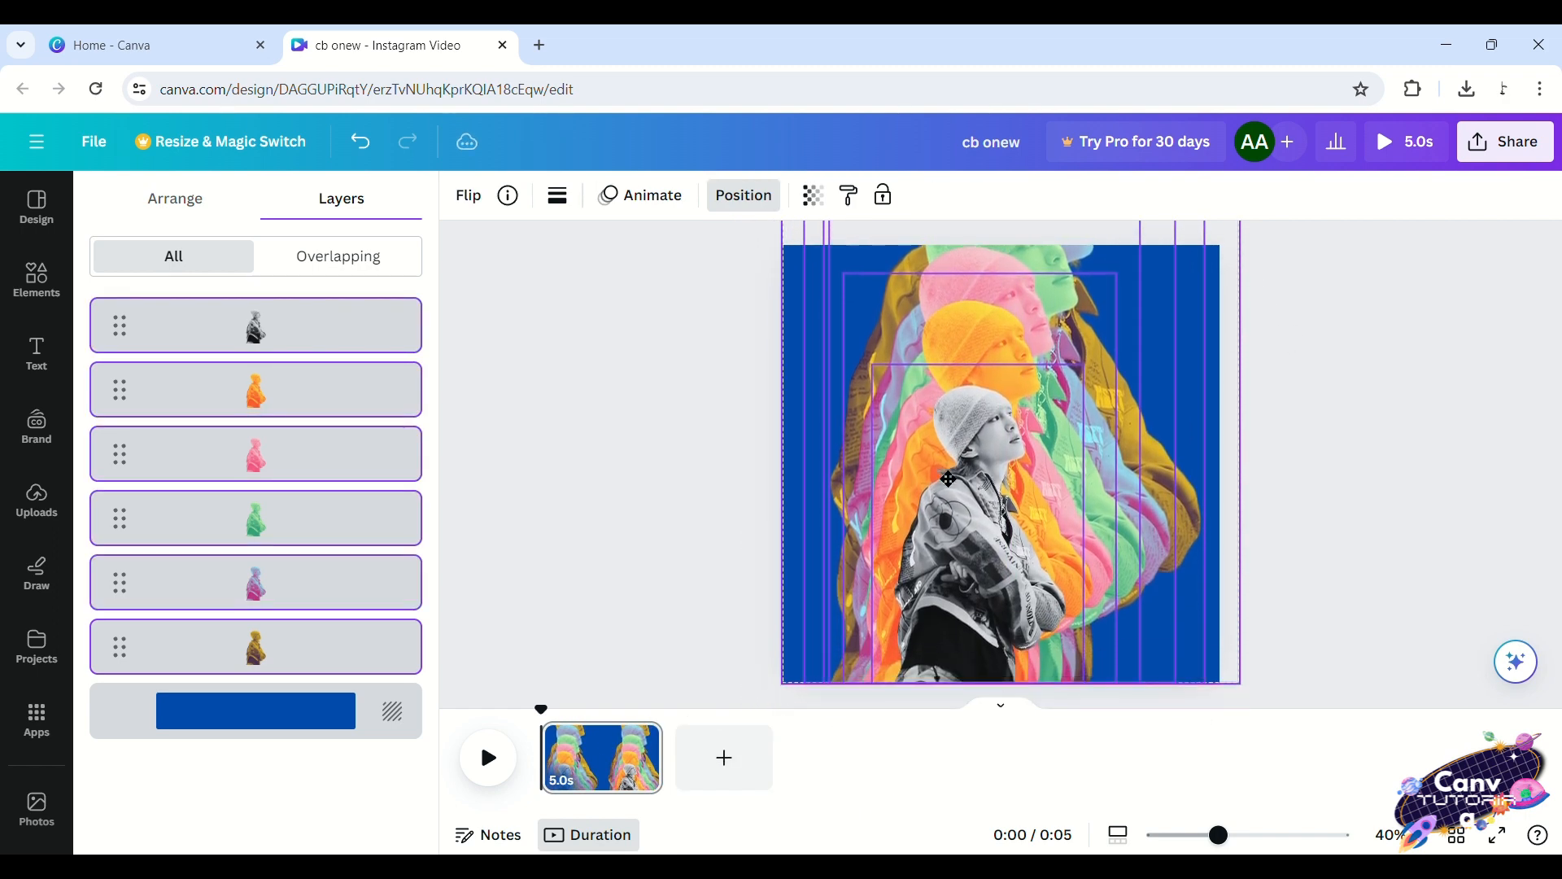
{"action": "left_click_drag", "start_coordinate": [795, 697], "coordinate": [712, 748]}
{"action": "left_click_drag", "start_coordinate": [923, 591], "coordinate": [954, 524]}
{"action": "left_click", "coordinate": [677, 538]}
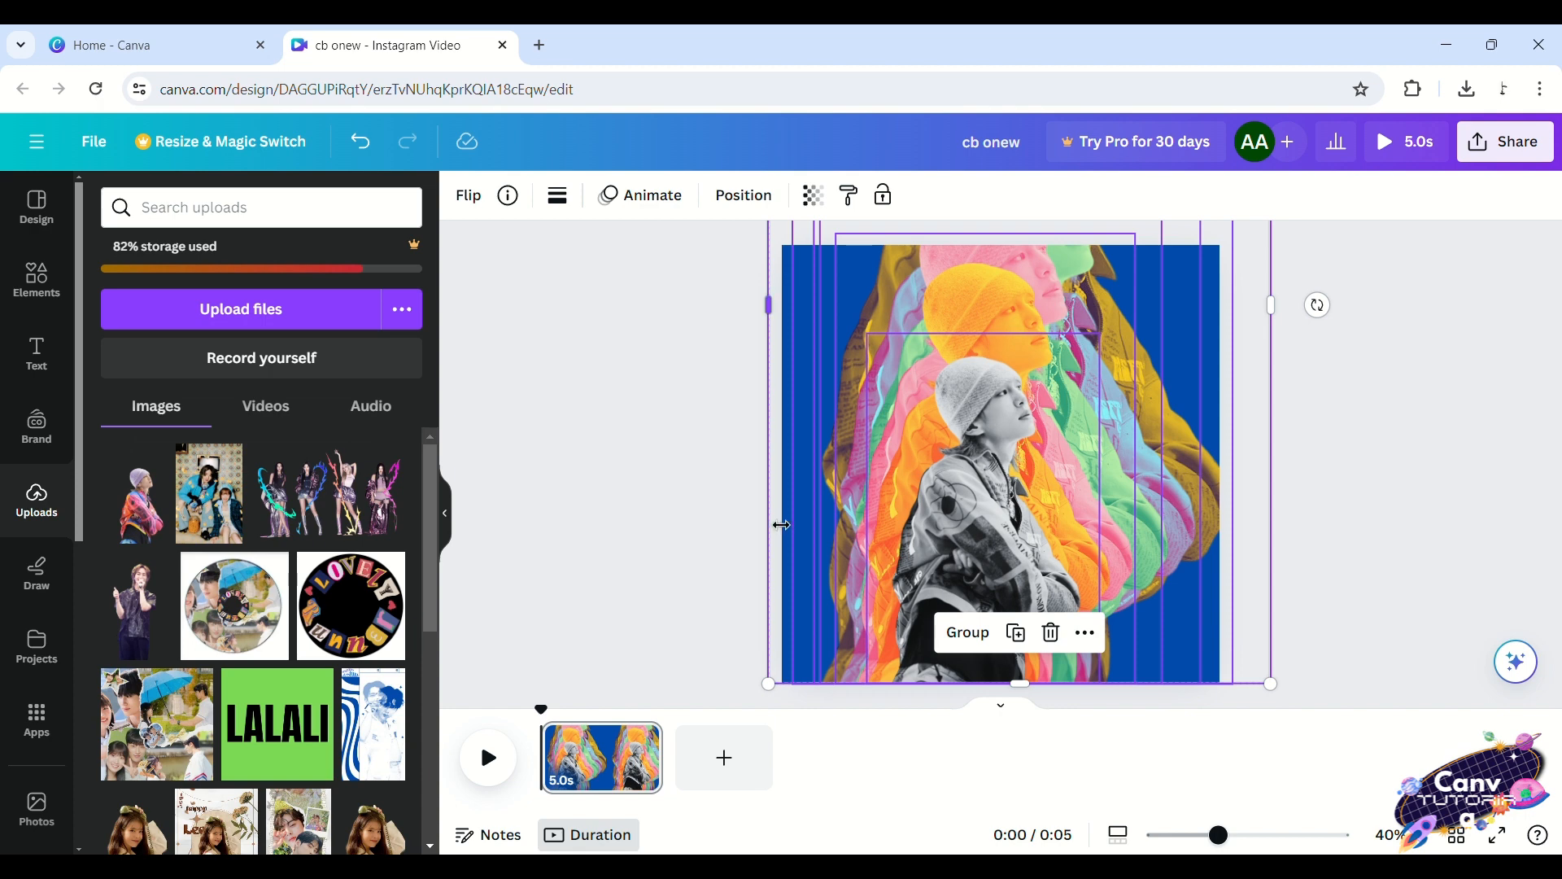
Duplicate the page and switch to the copy
{"action": "left_click", "coordinate": [602, 757]}
{"action": "key", "text": "ctrl+d"}
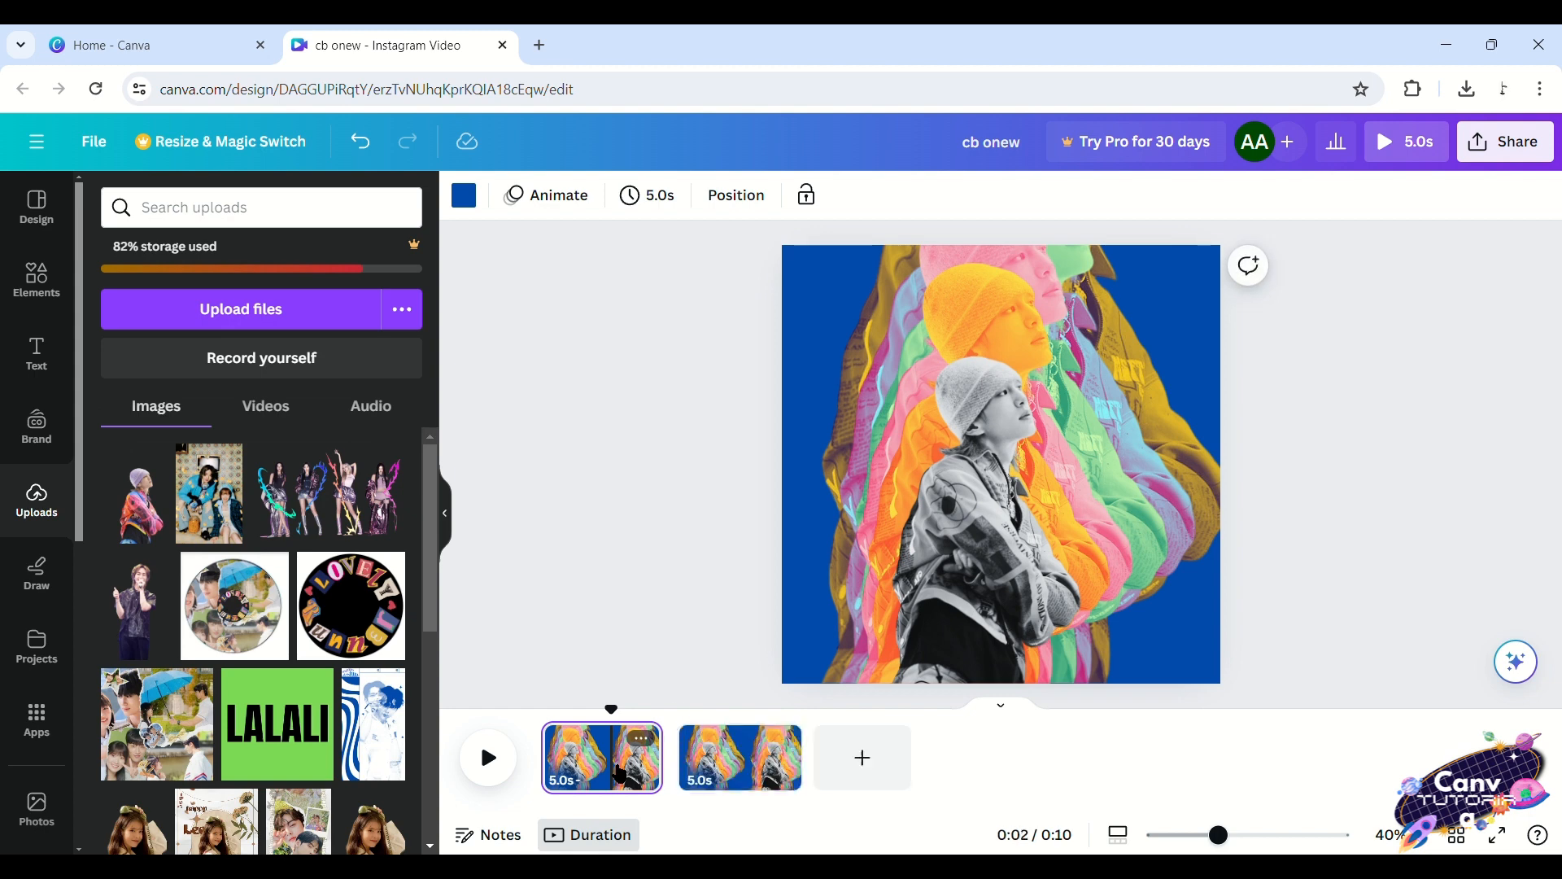
{"action": "left_click", "coordinate": [737, 761]}
On the copied page, shrink the orange cutout and hide it behind the grayscale front cutout
{"action": "left_click_drag", "start_coordinate": [760, 242], "coordinate": [787, 264]}
{"action": "left_click", "coordinate": [1013, 316]}
{"action": "left_click_drag", "start_coordinate": [1148, 253], "coordinate": [1082, 353]}
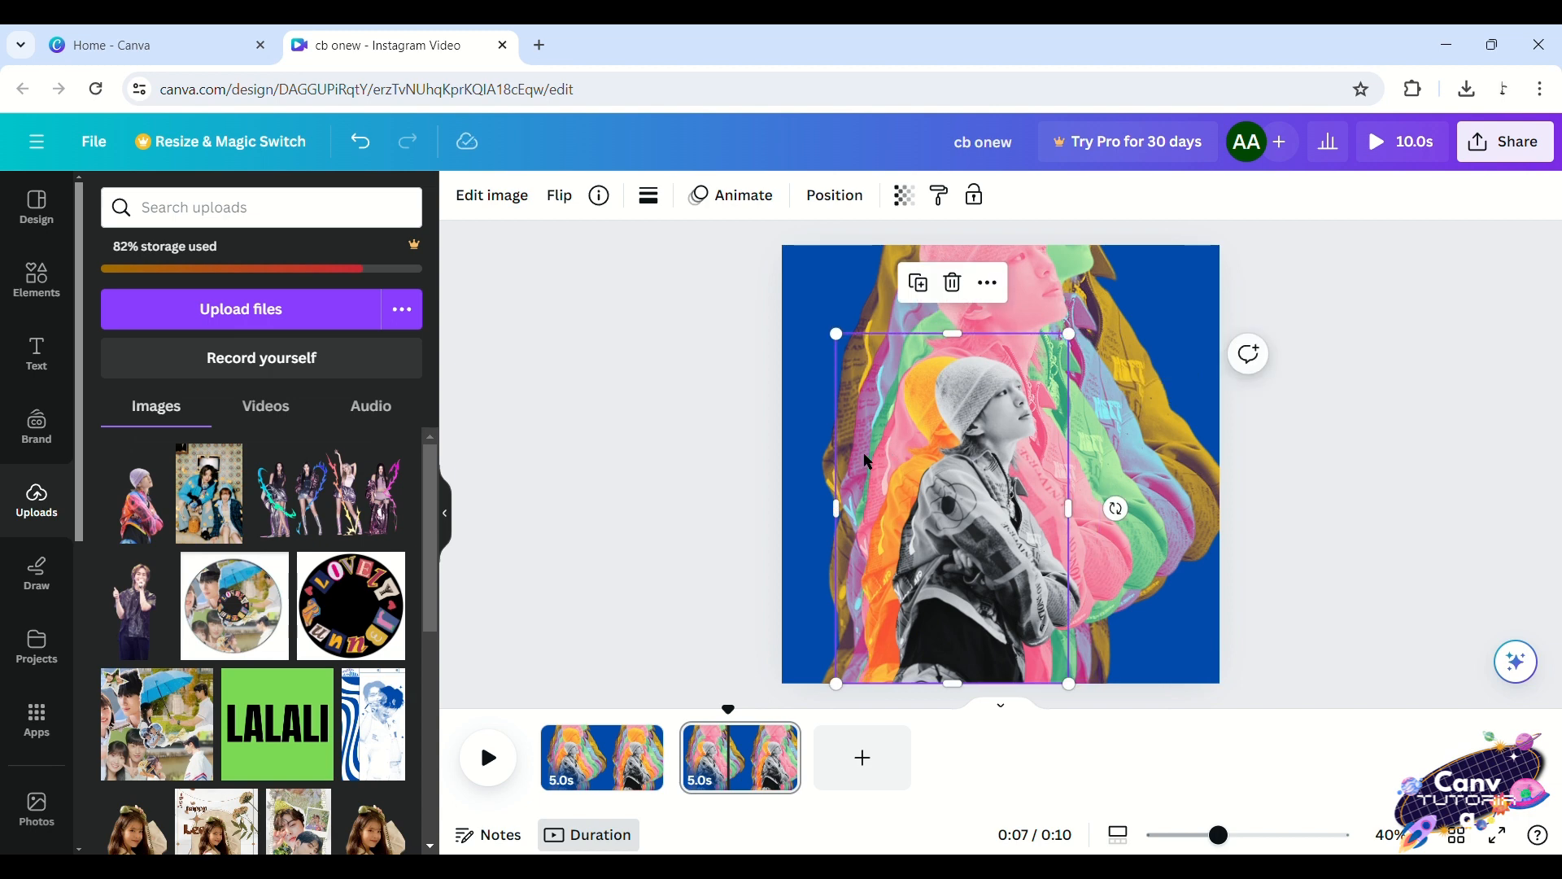
{"action": "left_click_drag", "start_coordinate": [864, 458], "coordinate": [887, 461]}
Shrink the pink and green cutouts on the copied page and tuck both behind the grayscale front cutout
{"action": "left_click", "coordinate": [1026, 258]}
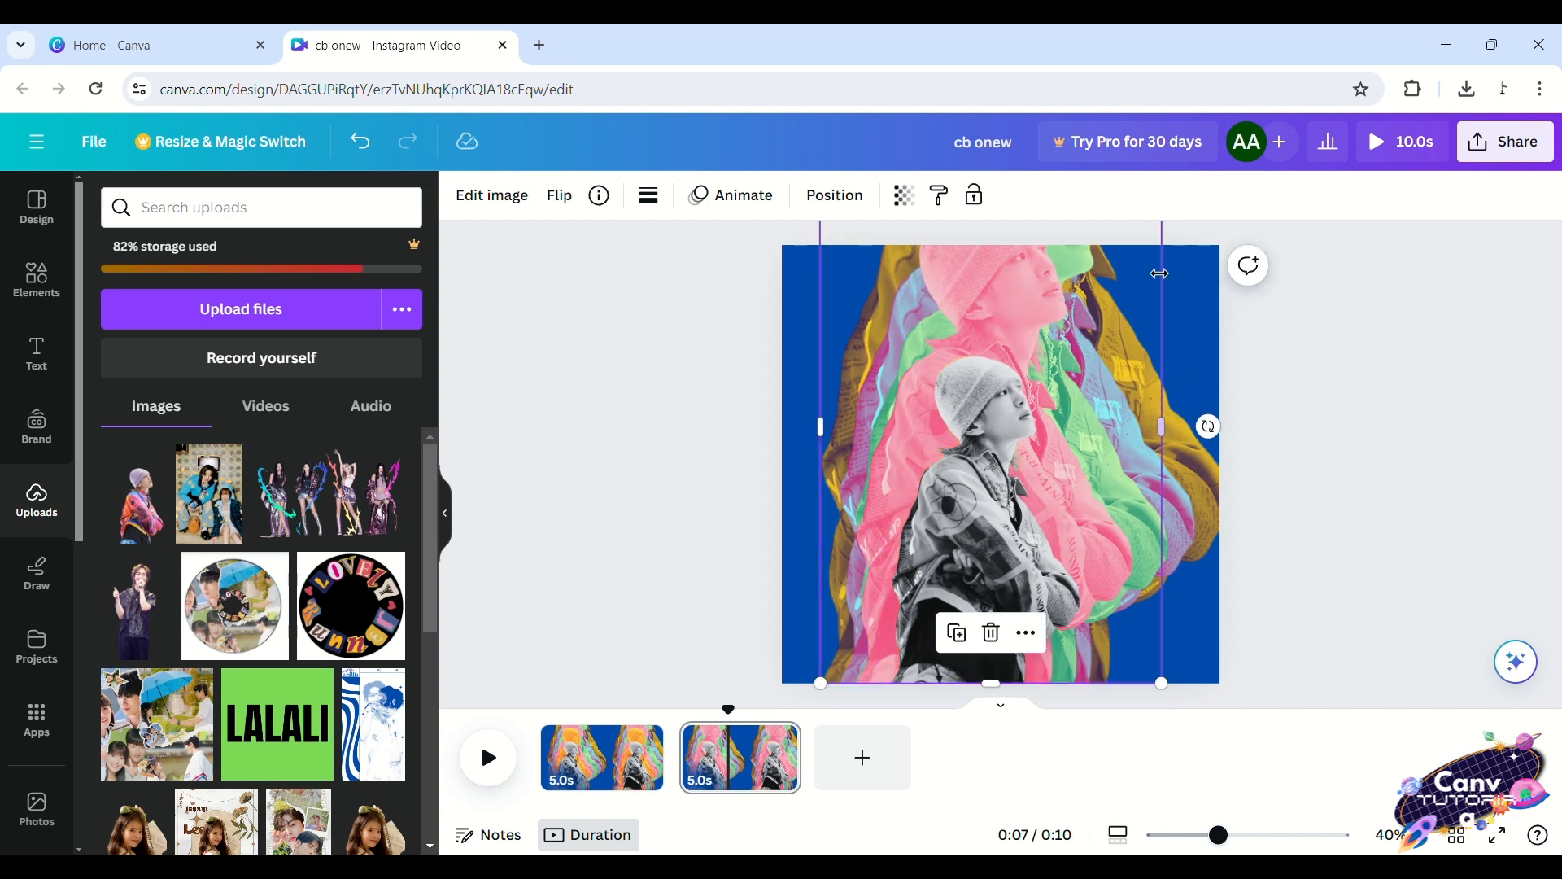
{"action": "left_click_drag", "start_coordinate": [1223, 846], "coordinate": [1202, 850]}
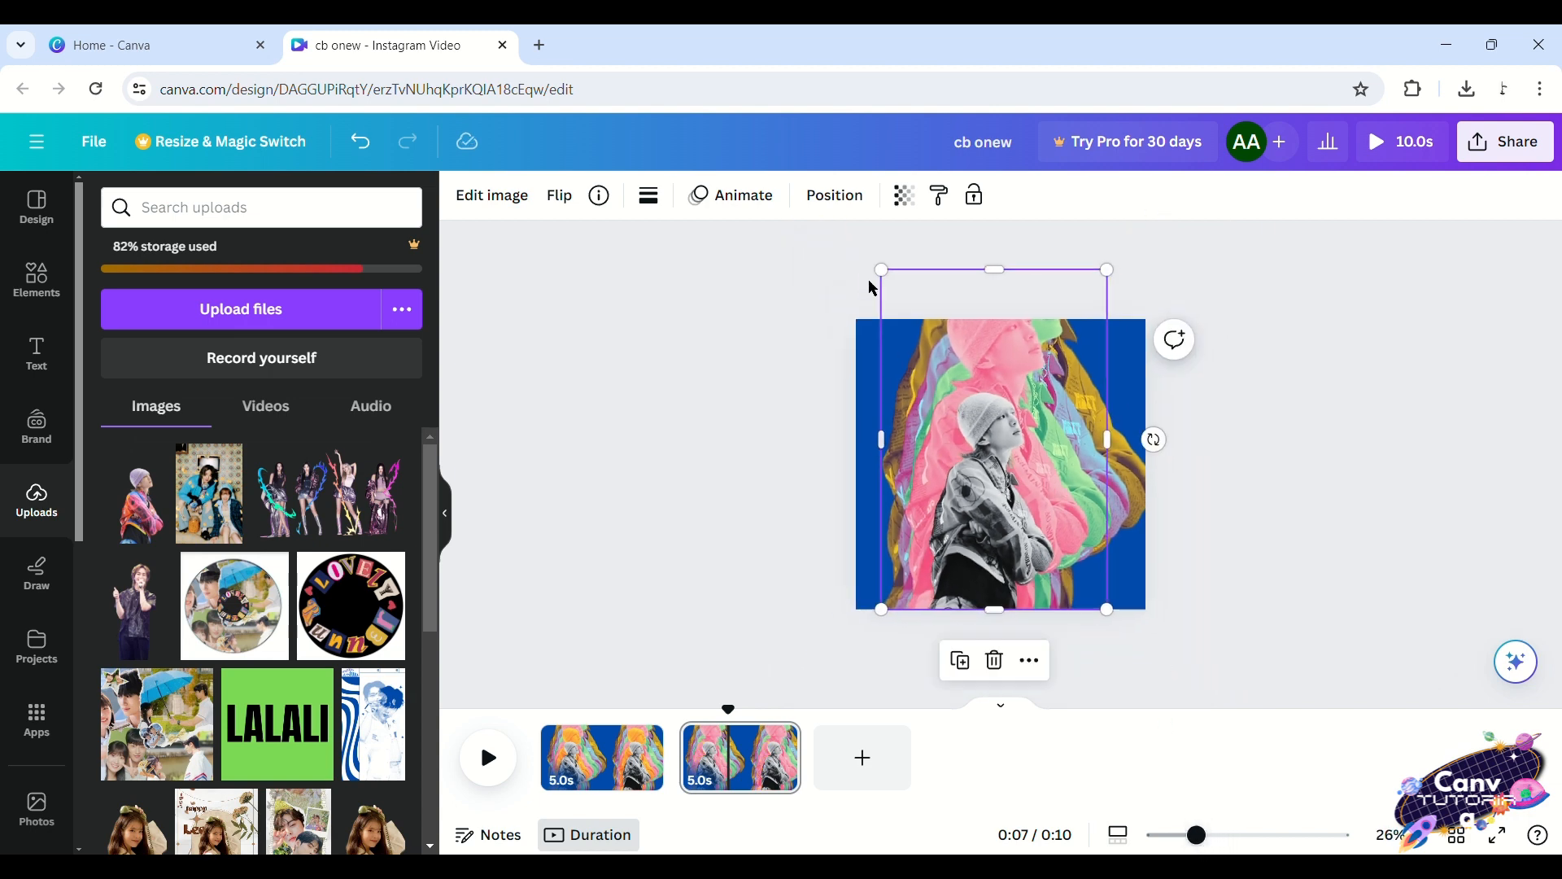
{"action": "left_click_drag", "start_coordinate": [894, 274], "coordinate": [956, 385]}
{"action": "left_click_drag", "start_coordinate": [1081, 495], "coordinate": [1050, 496]}
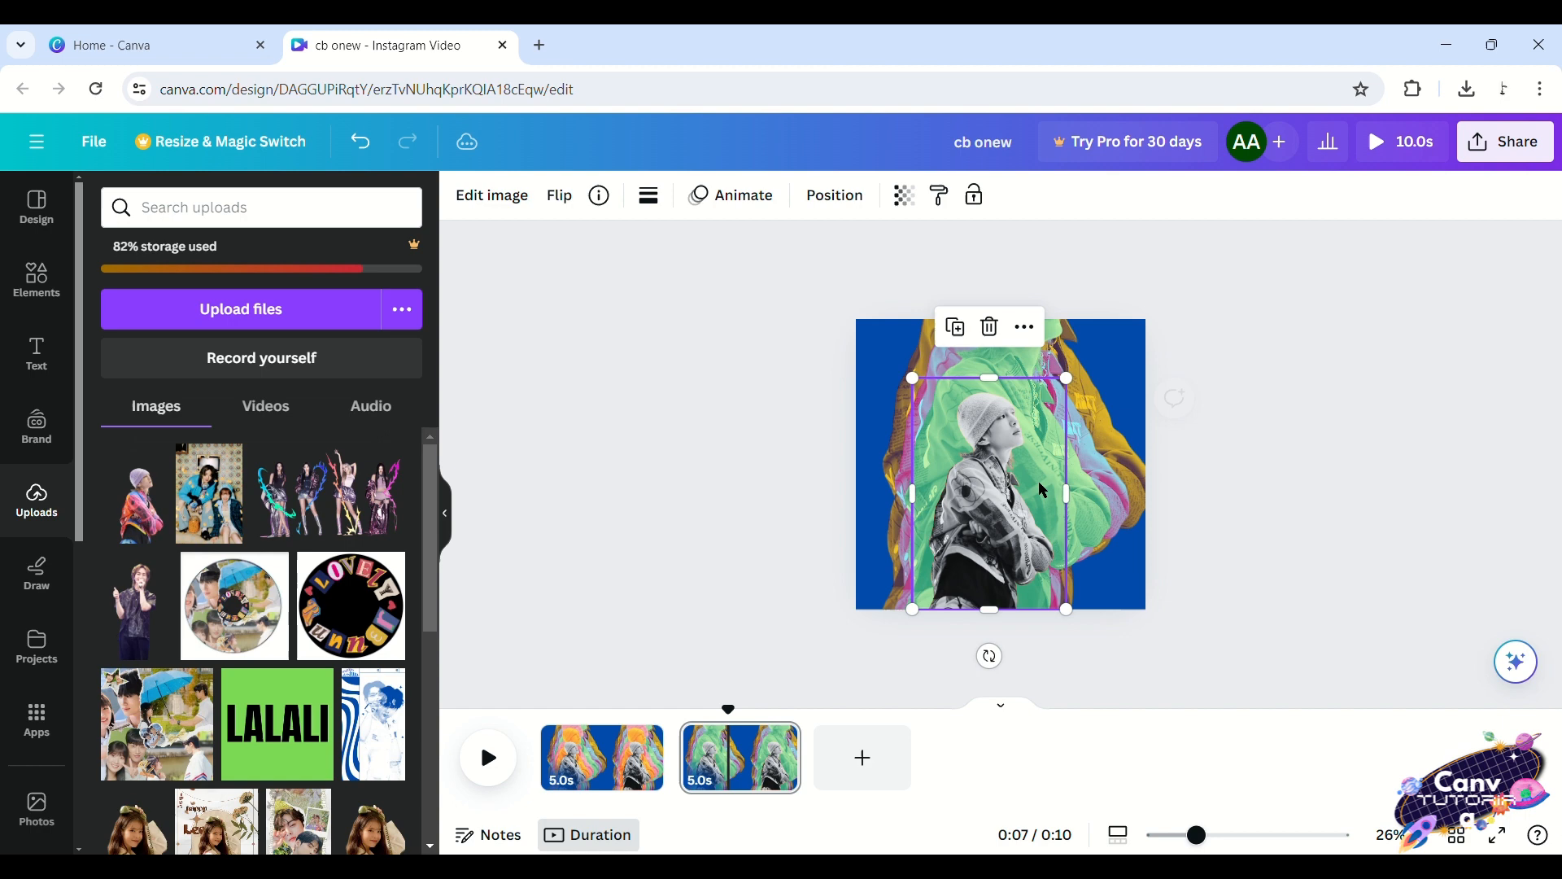
{"action": "left_click", "coordinate": [1056, 322]}
{"action": "left_click_drag", "start_coordinate": [1143, 242], "coordinate": [1043, 396]}
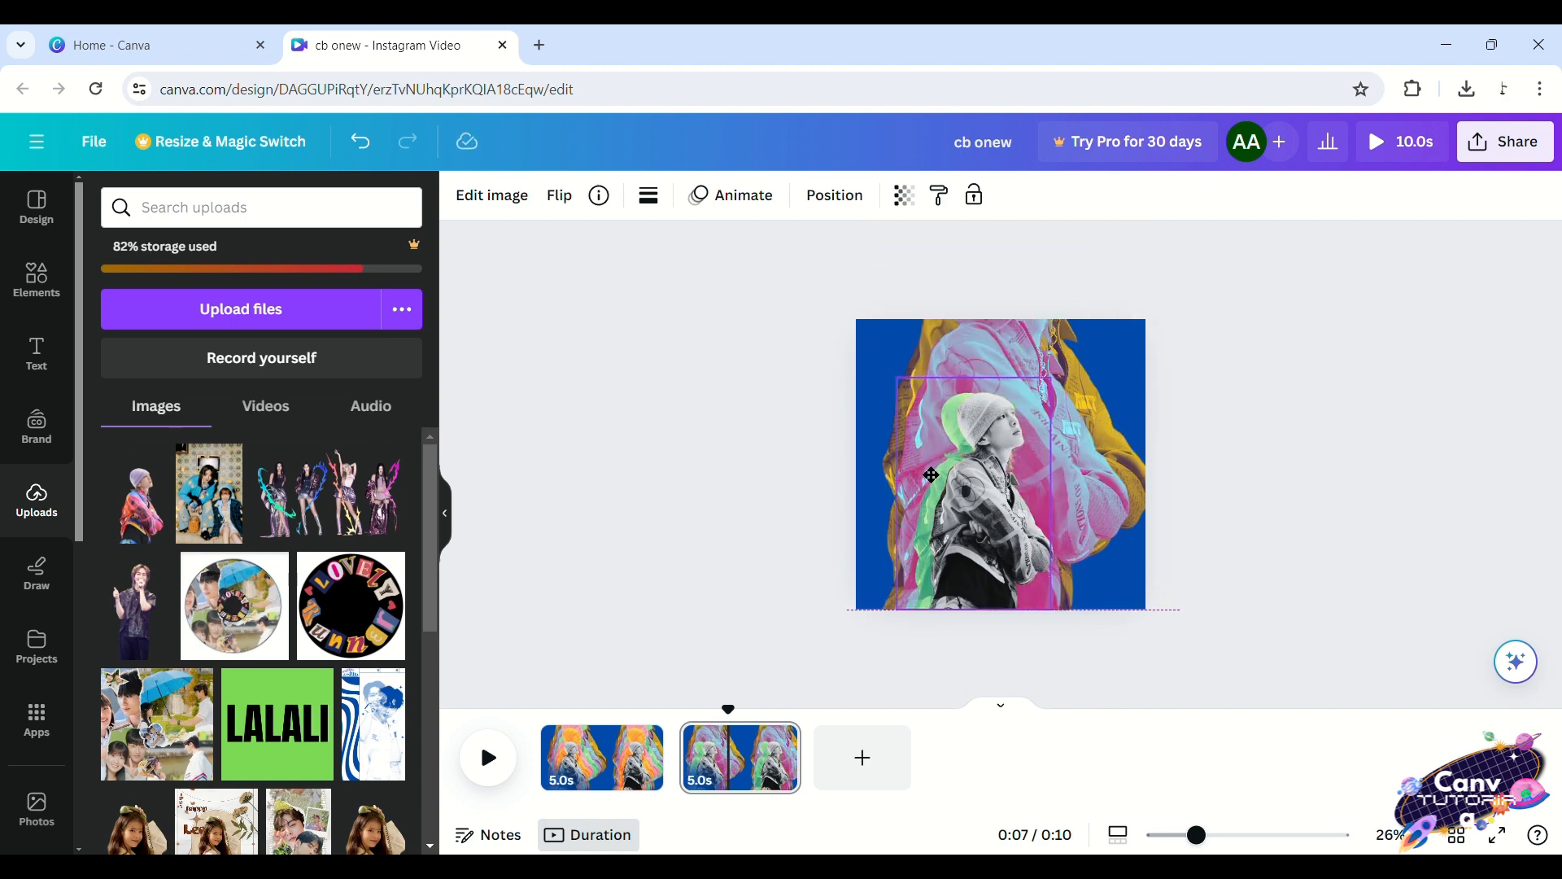
Shrink the purple-pink Mystic cutout on the copied page and hide it behind the grayscale front cutout
{"action": "left_click", "coordinate": [1074, 344]}
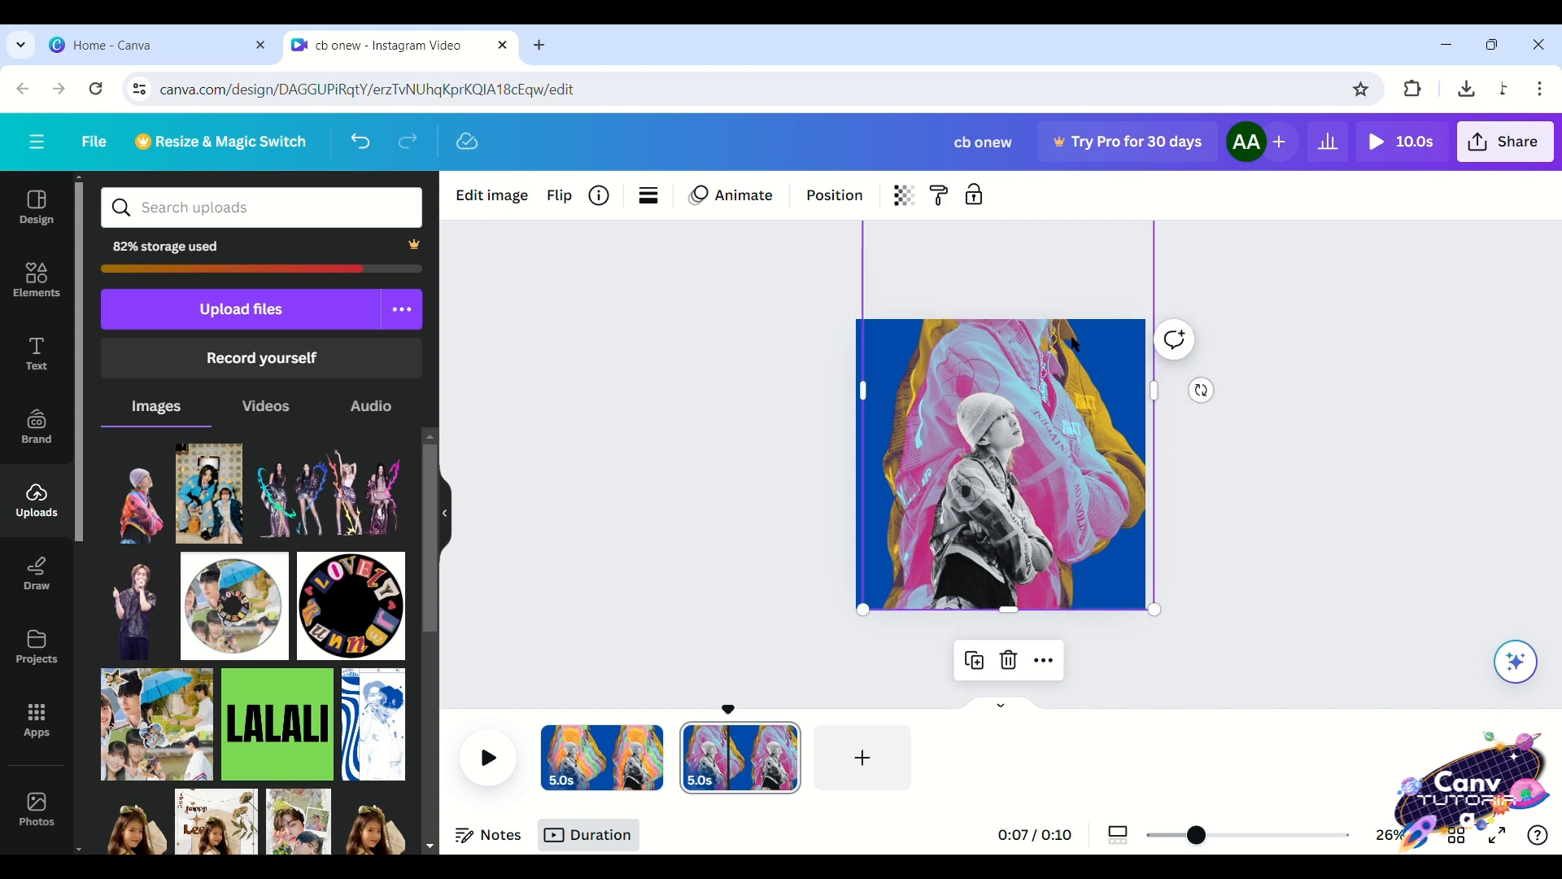
{"action": "left_click", "coordinate": [1306, 660]}
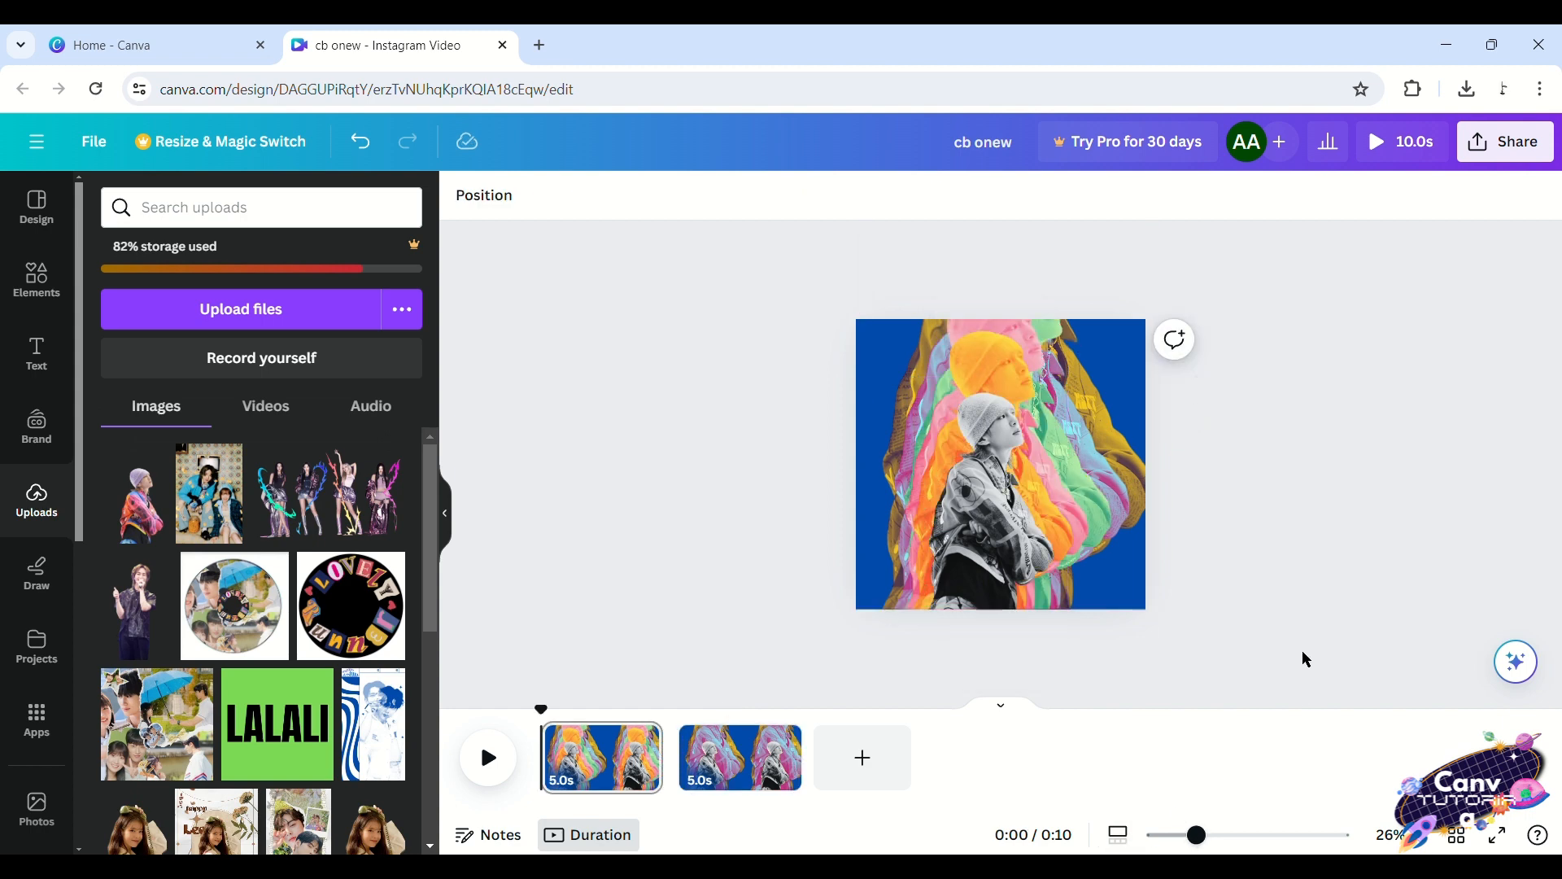
{"action": "left_click", "coordinate": [741, 752]}
{"action": "left_click", "coordinate": [1015, 332]}
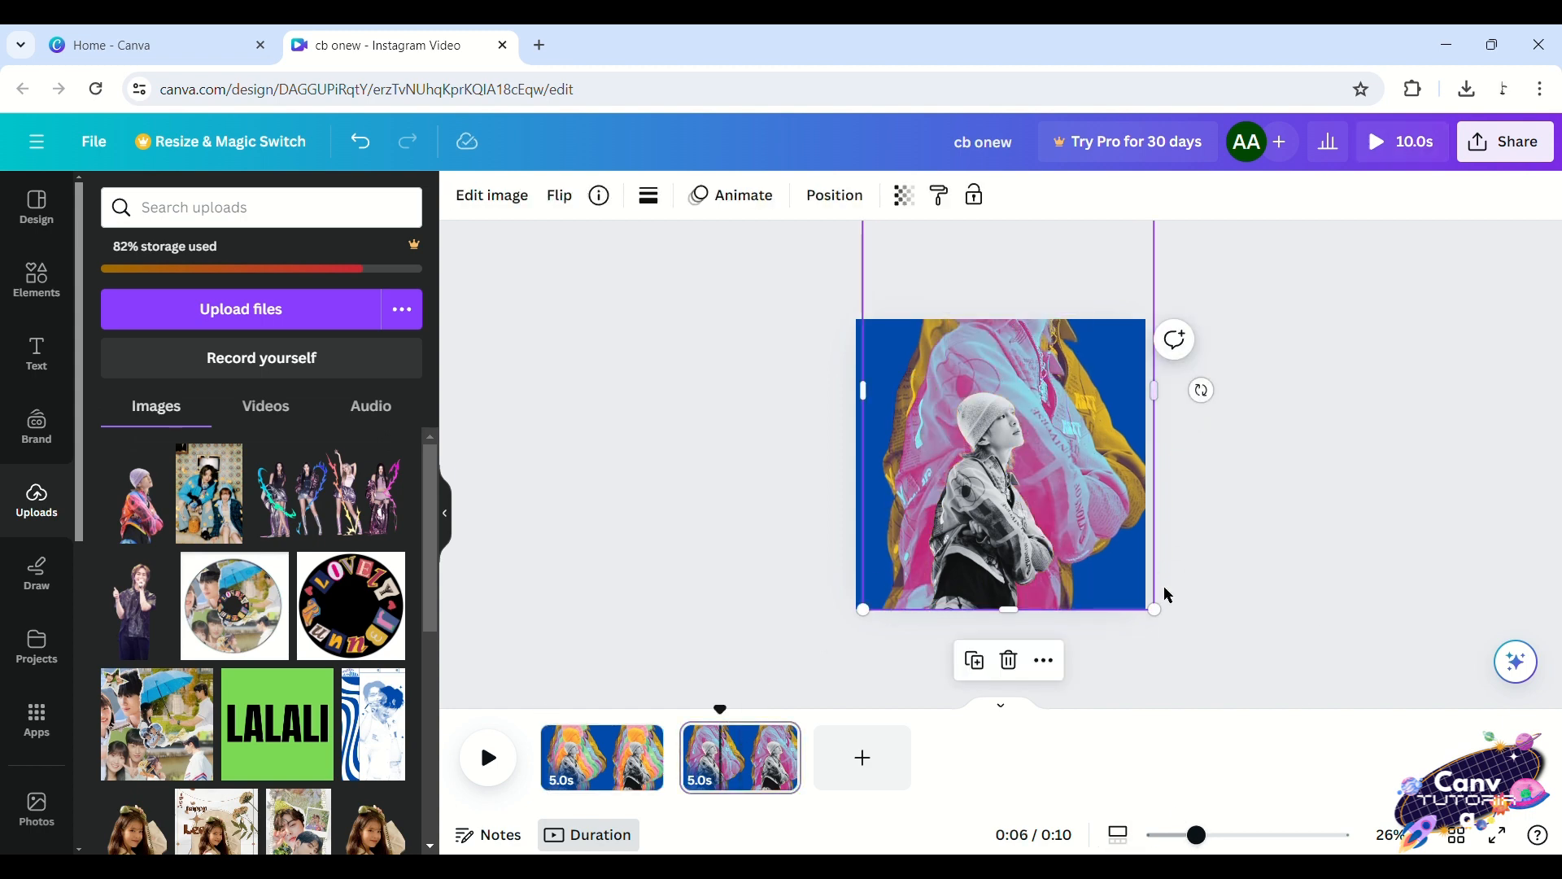
{"action": "left_click_drag", "start_coordinate": [1157, 613], "coordinate": [1144, 593]}
{"action": "mouse_move", "coordinate": [1044, 374]}
{"action": "left_mouse_down"}
{"action": "mouse_move", "coordinate": [1043, 418]}
{"action": "mouse_move", "coordinate": [1038, 387]}
{"action": "left_mouse_up"}
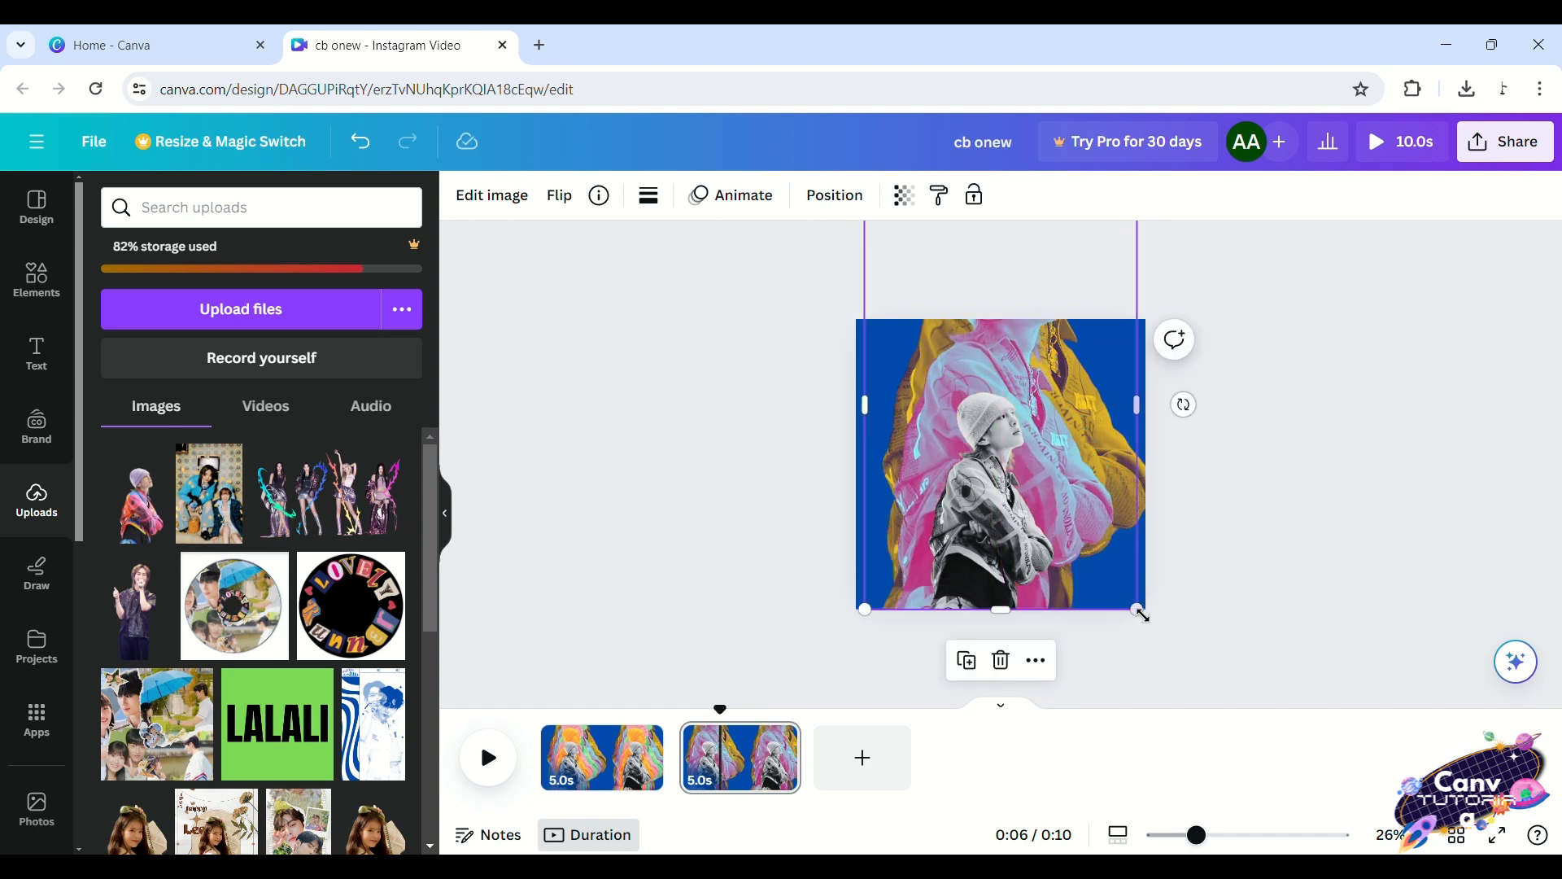
{"action": "left_click_drag", "start_coordinate": [1143, 616], "coordinate": [1113, 570]}
{"action": "left_click_drag", "start_coordinate": [1040, 358], "coordinate": [1056, 404]}
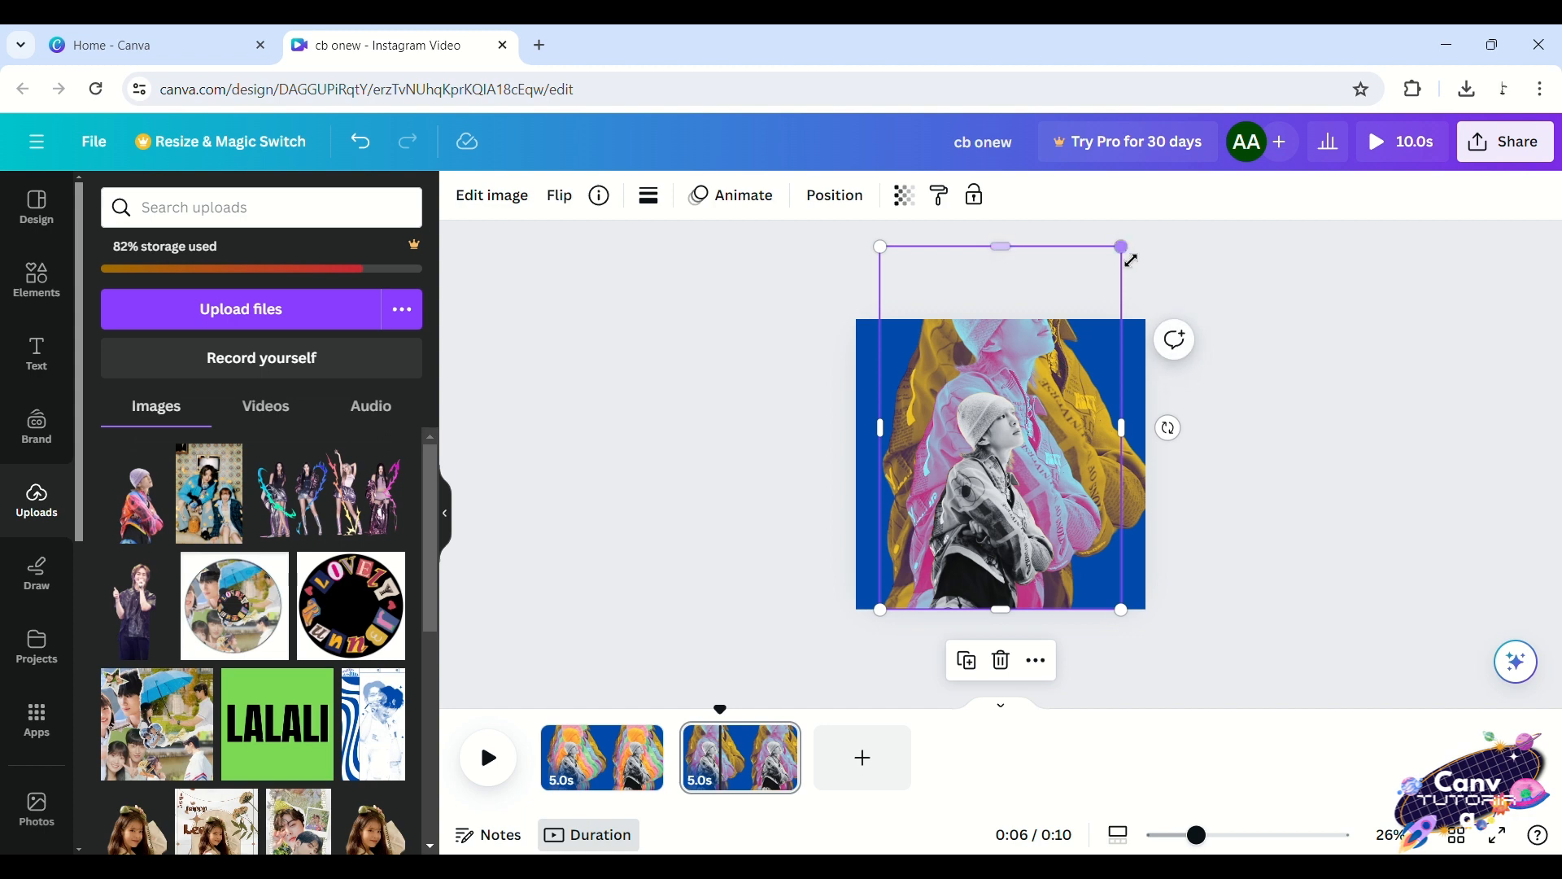
{"action": "left_click_drag", "start_coordinate": [1131, 260], "coordinate": [1044, 378]}
{"action": "left_click_drag", "start_coordinate": [903, 484], "coordinate": [937, 484]}
Shrink the mustard cutout on the copied page and hide it behind the grayscale cutout
{"action": "left_click", "coordinate": [1079, 336]}
{"action": "left_click_drag", "start_coordinate": [1185, 619], "coordinate": [1113, 491]}
{"action": "left_click_drag", "start_coordinate": [1029, 358], "coordinate": [1046, 482]}
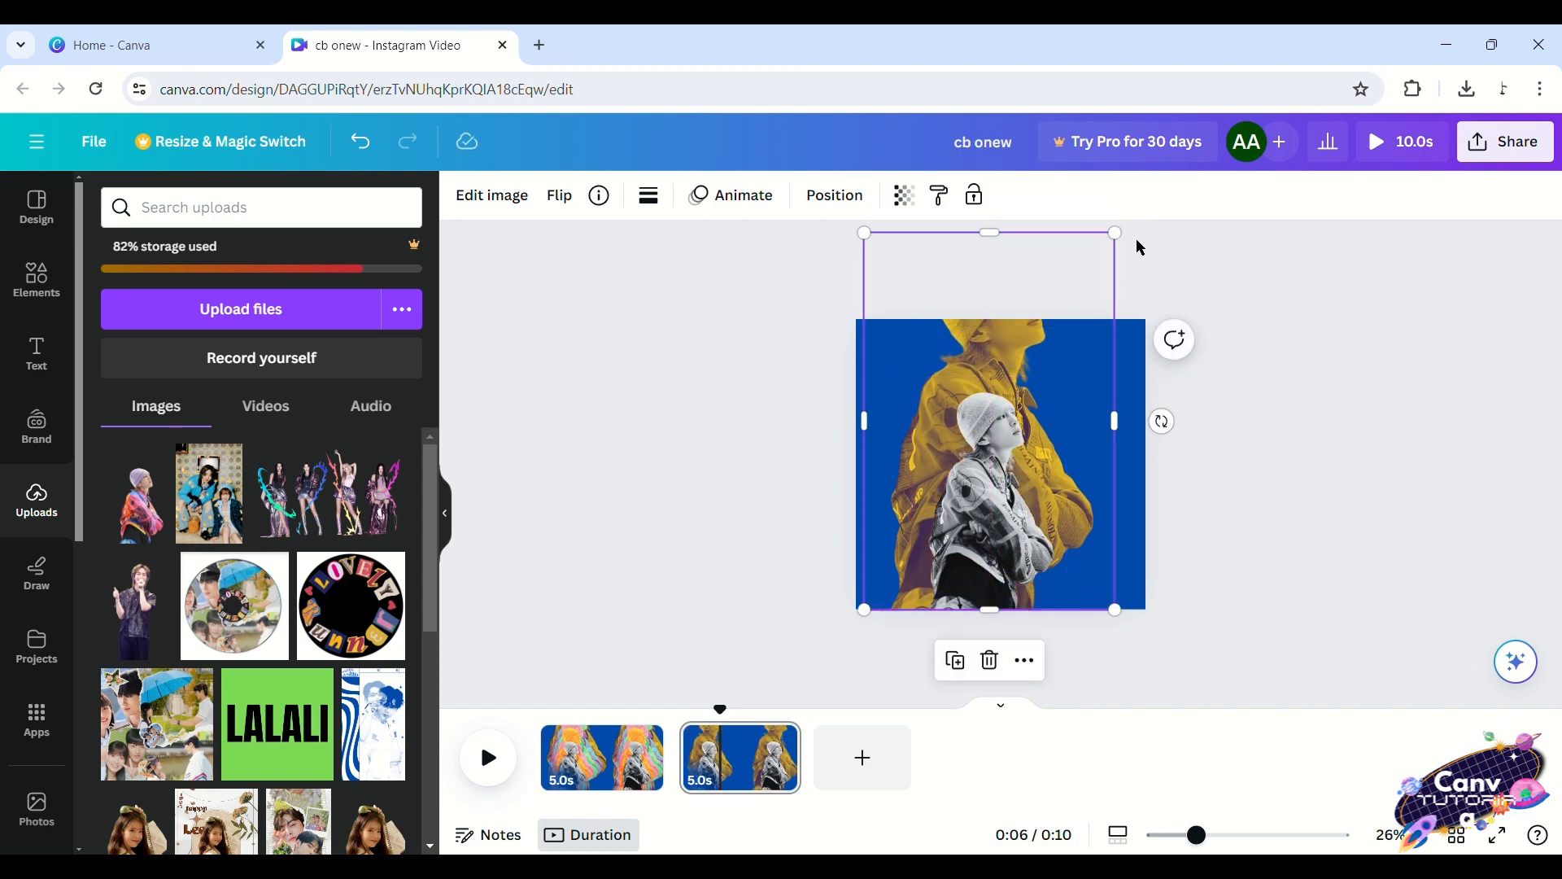
{"action": "left_click_drag", "start_coordinate": [1116, 233], "coordinate": [1022, 377]}
{"action": "left_click_drag", "start_coordinate": [906, 446], "coordinate": [948, 446]}
{"action": "left_click", "coordinate": [835, 449]}
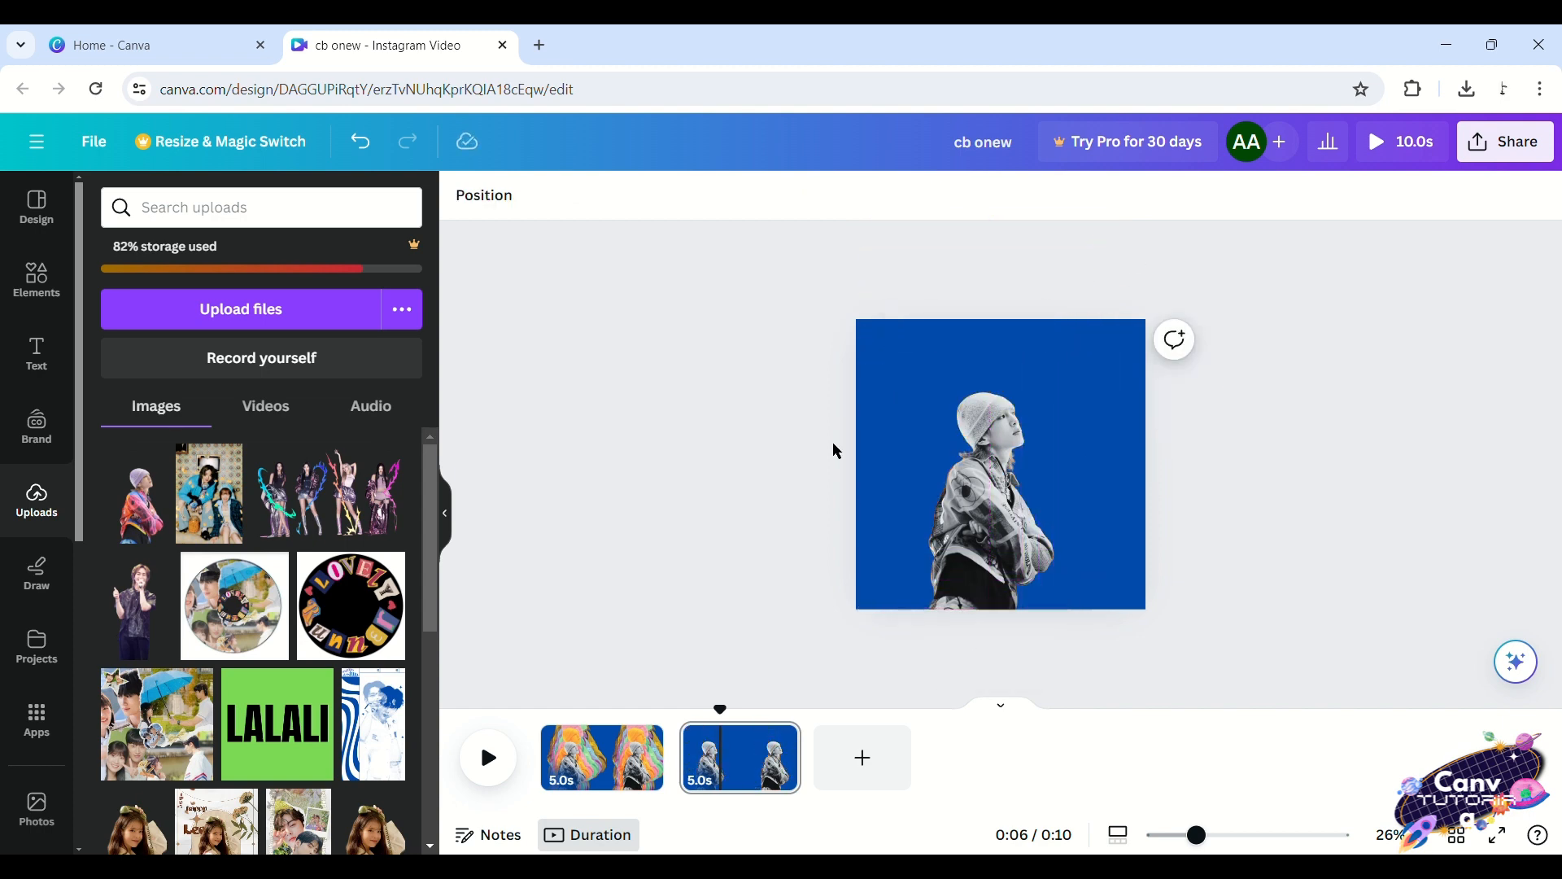
Enlarge the grayscale cutout on the copied page slightly, reposition it, and move that page ahead of the original
{"action": "left_click", "coordinate": [989, 443]}
{"action": "left_click_drag", "start_coordinate": [1076, 393], "coordinate": [1092, 342]}
{"action": "left_click_drag", "start_coordinate": [1038, 425], "coordinate": [1036, 435]}
{"action": "left_click", "coordinate": [701, 515]}
{"action": "left_click_drag", "start_coordinate": [716, 761], "coordinate": [619, 753]}
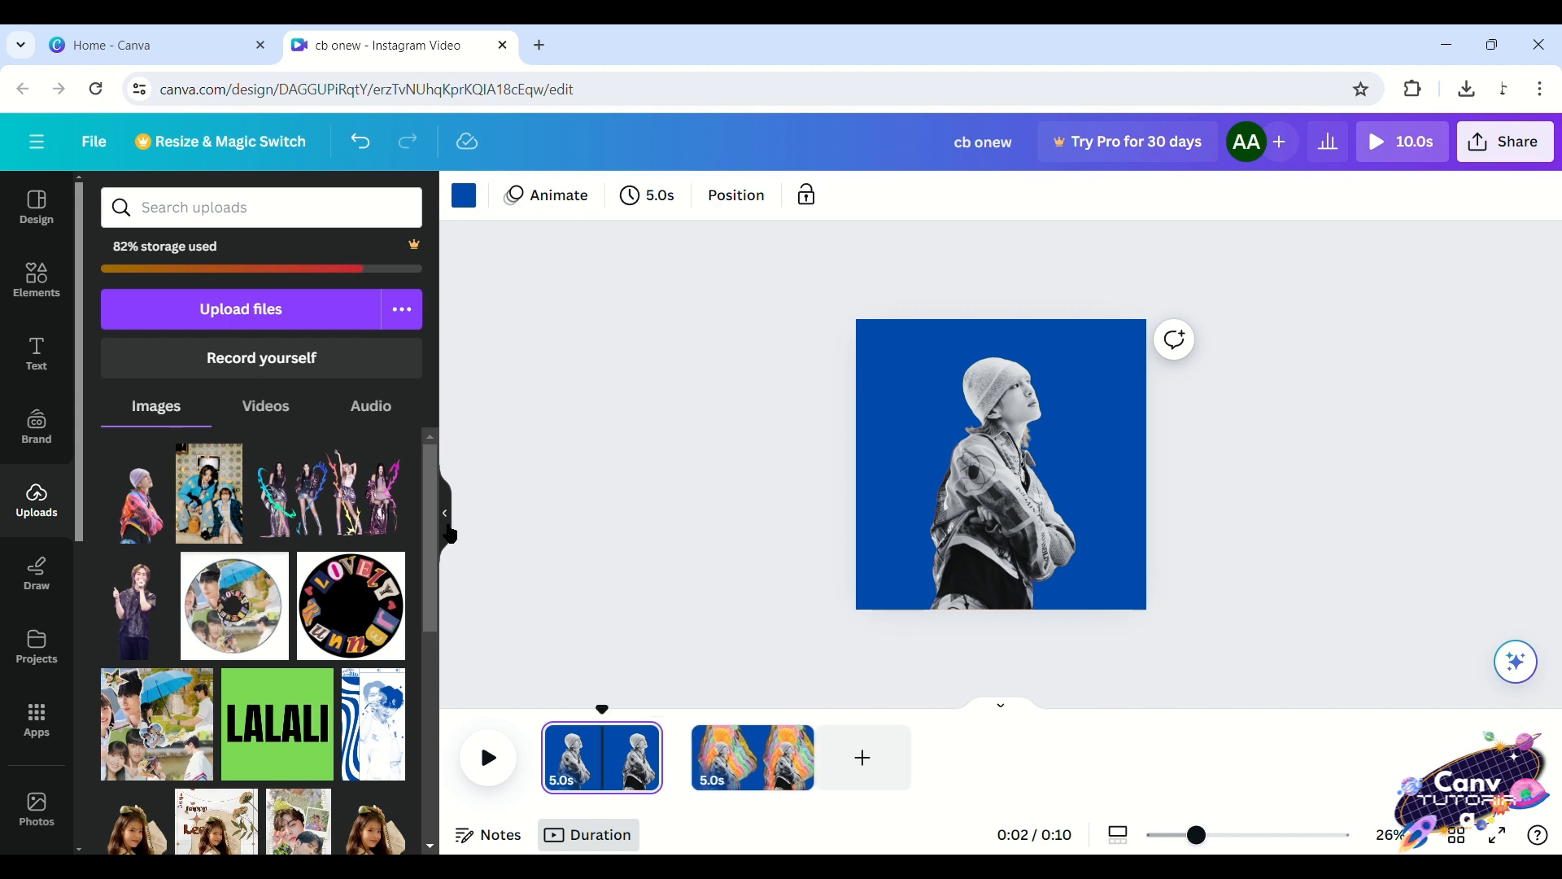
Add a Match & Move transition between the two pages and play the video
{"action": "left_click", "coordinate": [445, 513]}
{"action": "left_click", "coordinate": [311, 769]}
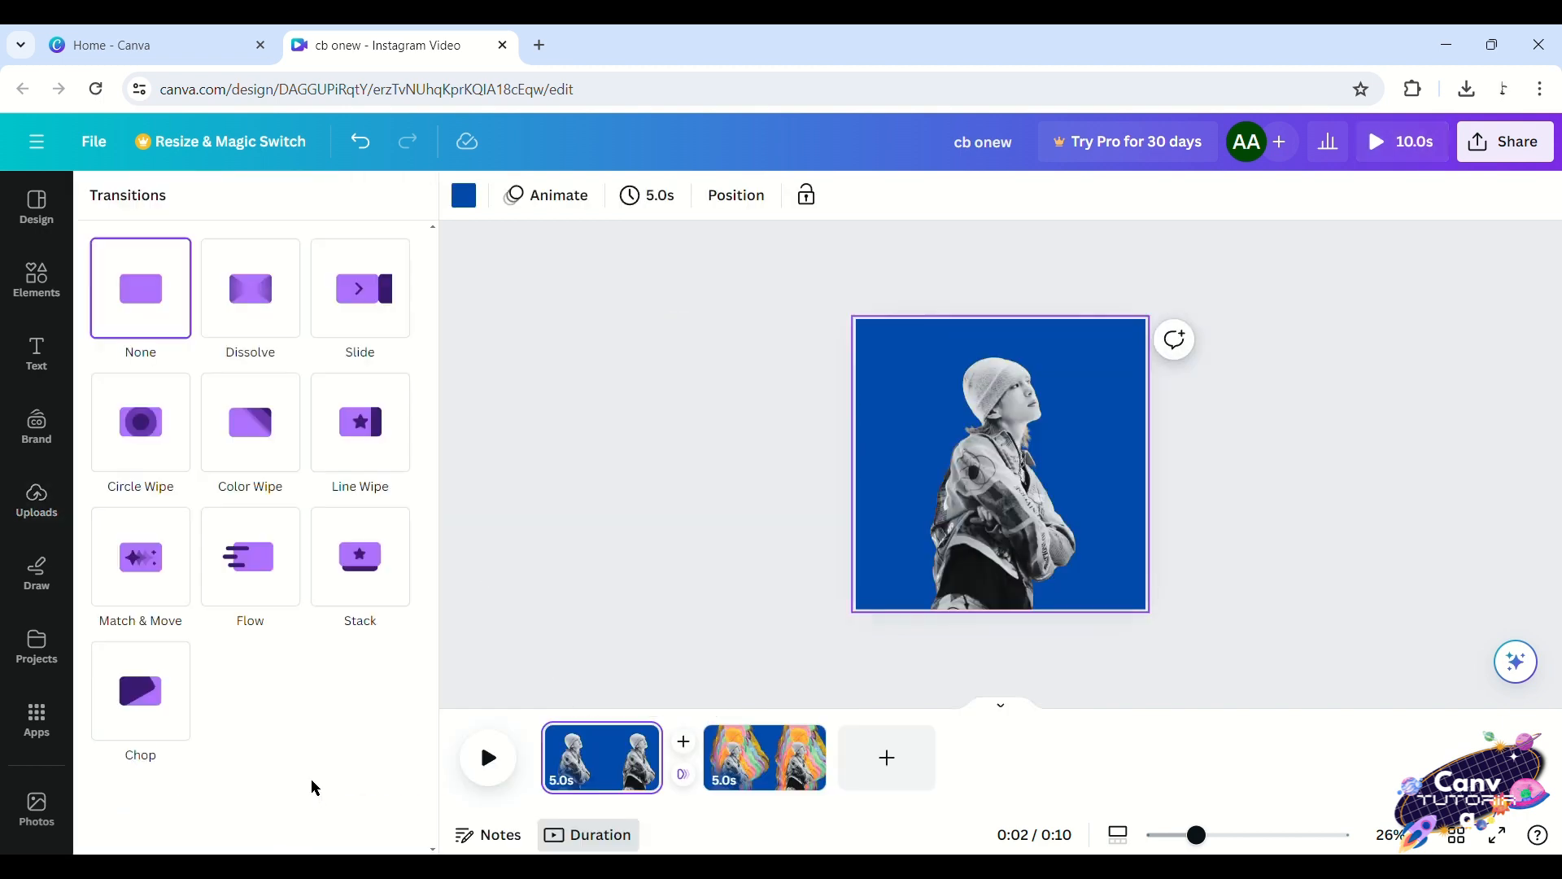
{"action": "left_click", "coordinate": [140, 560]}
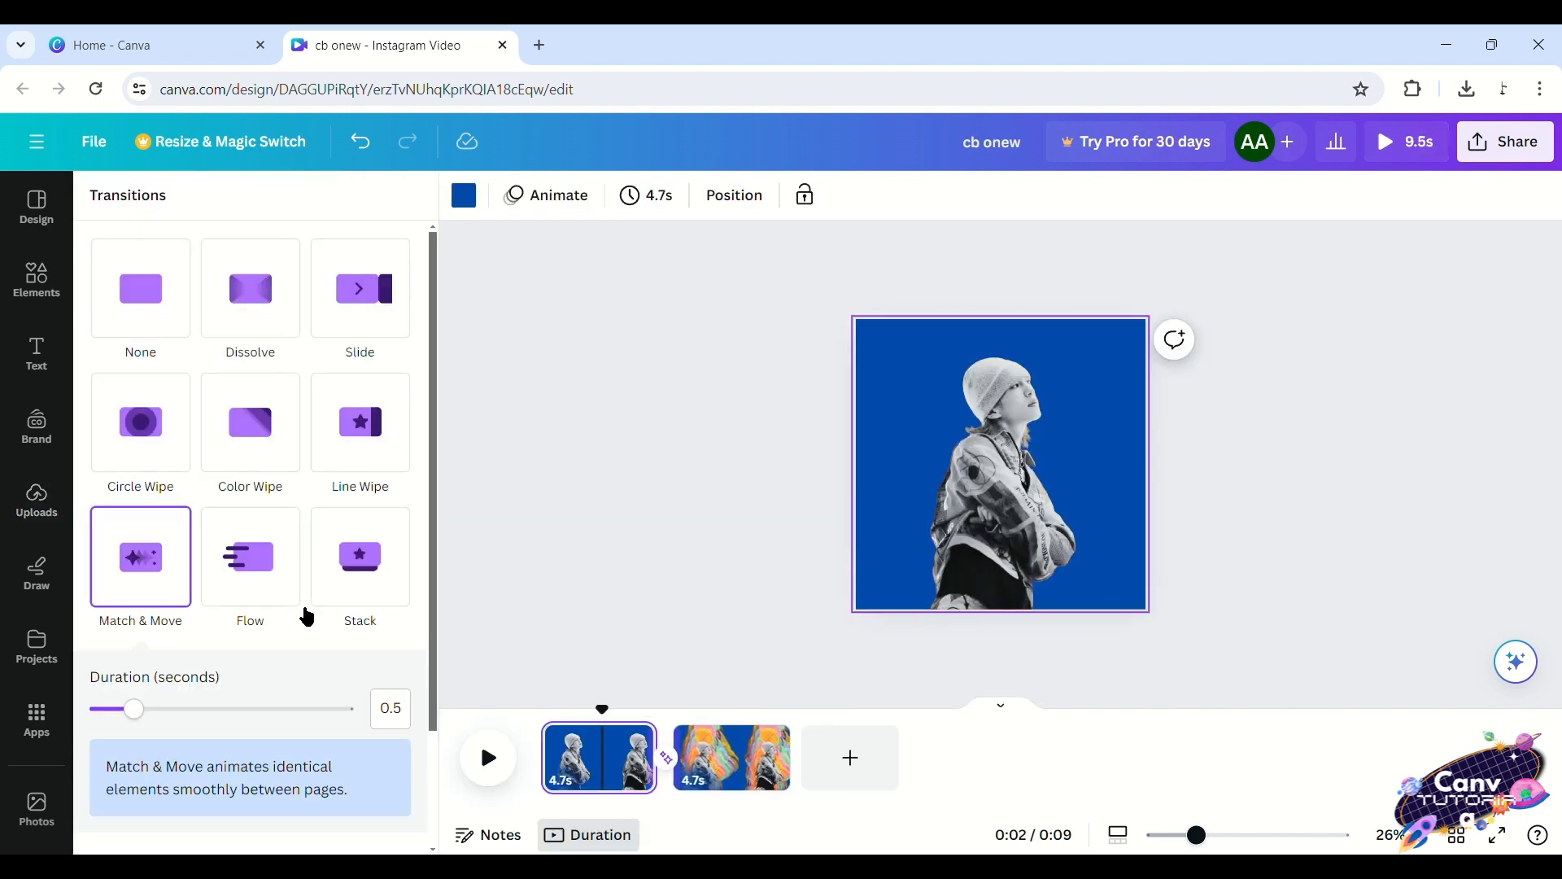
{"action": "left_click", "coordinate": [488, 759]}
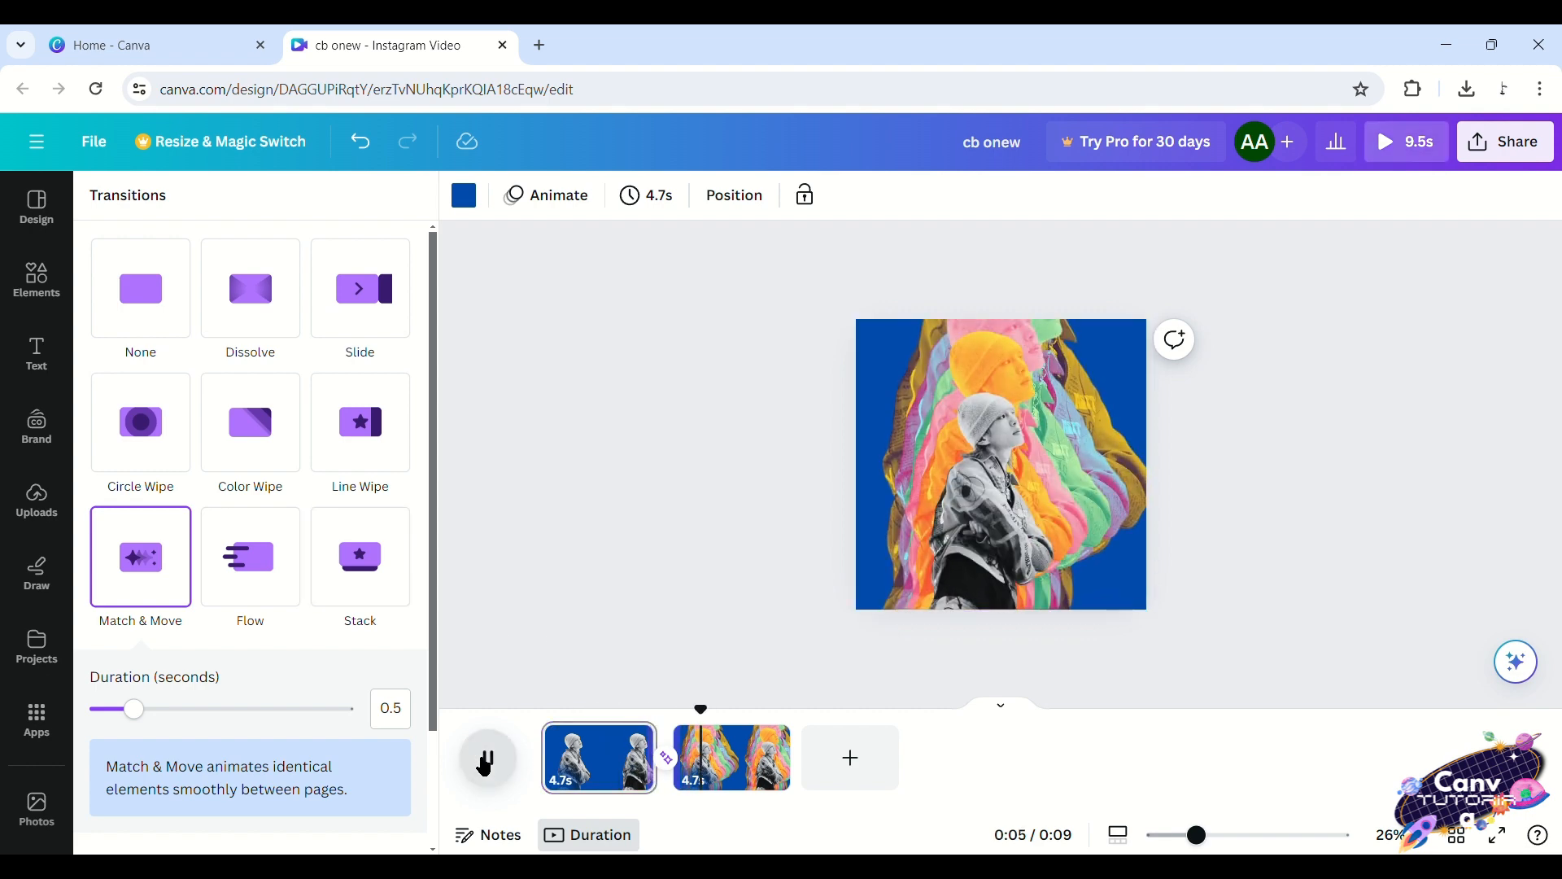
Stop the playback and add a heading text to the first page
{"action": "left_click", "coordinate": [486, 765]}
{"action": "left_click", "coordinate": [228, 756]}
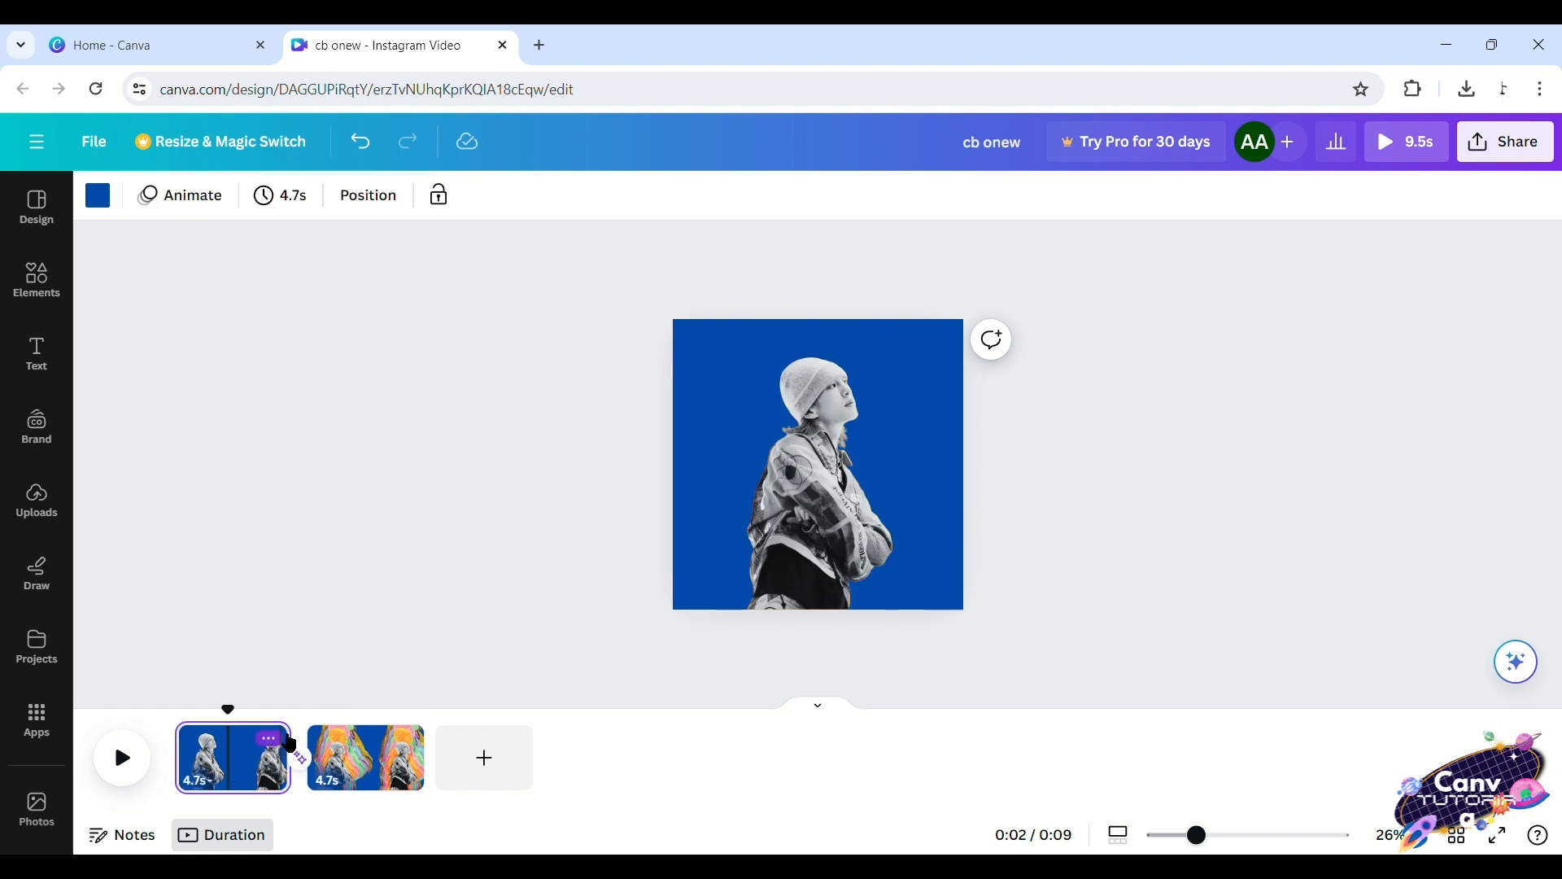
{"action": "left_click", "coordinate": [37, 280]}
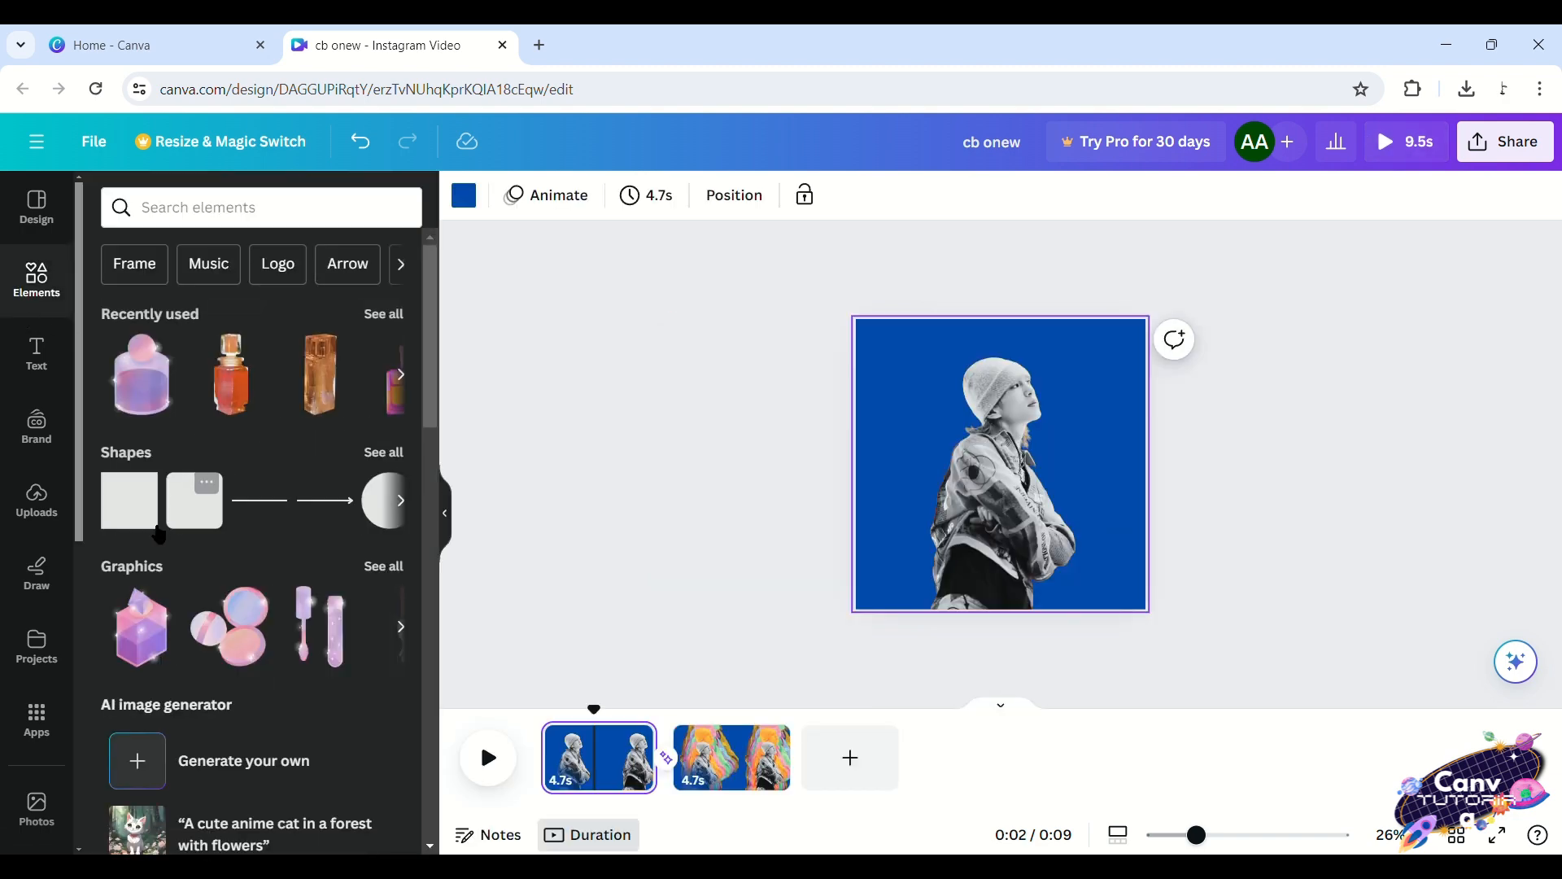
{"action": "left_click", "coordinate": [33, 362]}
{"action": "left_click", "coordinate": [173, 363]}
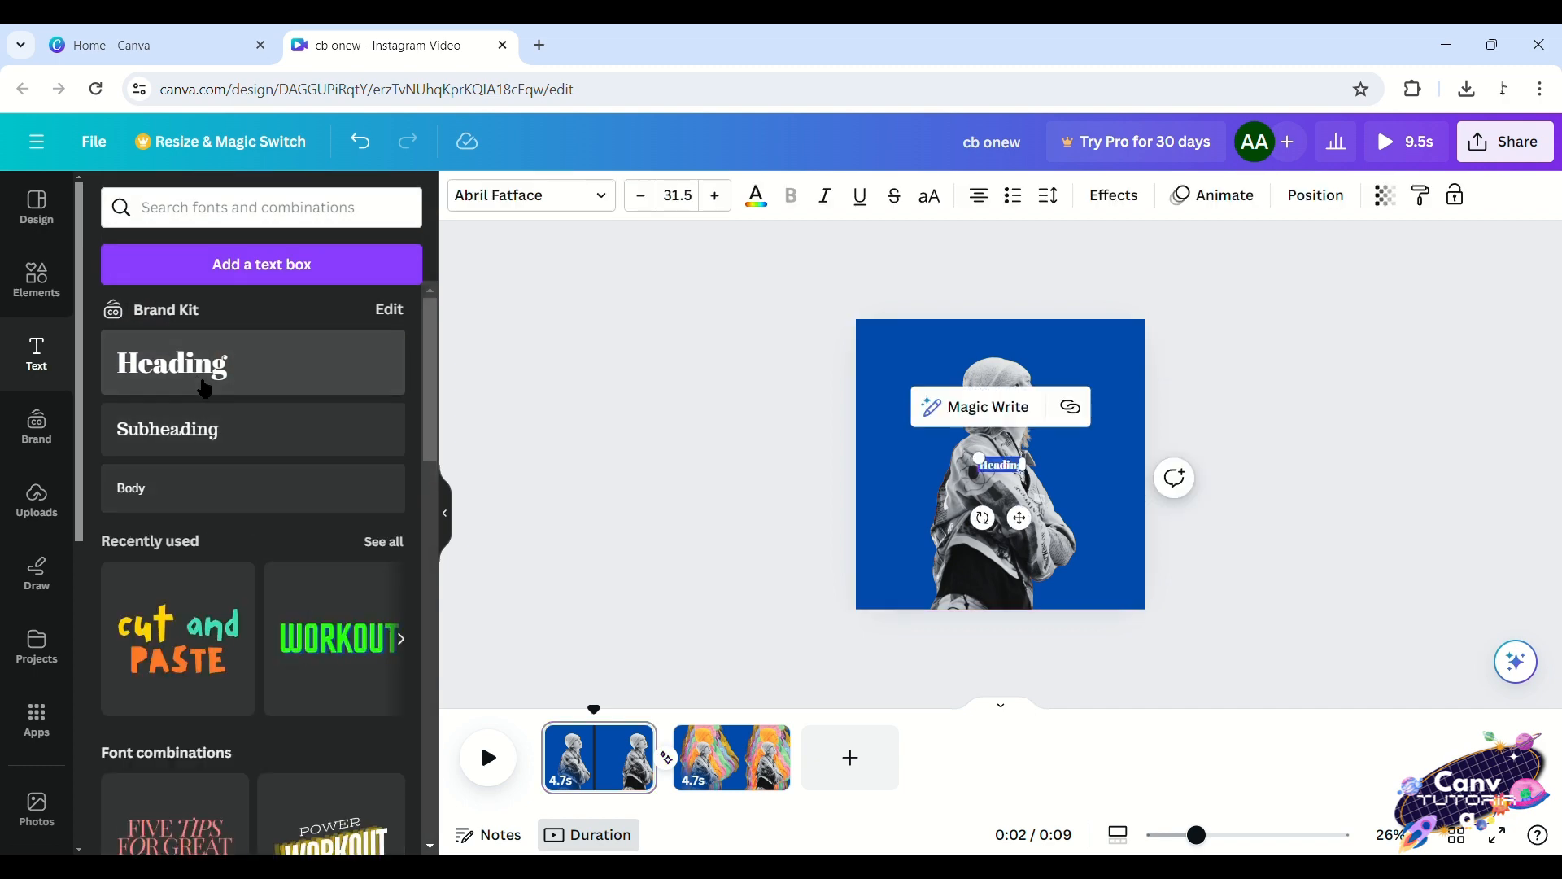
Enlarge the heading to size 133, place it over the cutout's head, and change its text to "Welcome Back"
{"action": "left_click_drag", "start_coordinate": [1038, 485], "coordinate": [1151, 579]}
{"action": "scroll", "coordinate": [1151, 579], "scroll_direction": "up", "scroll_amount": 3}
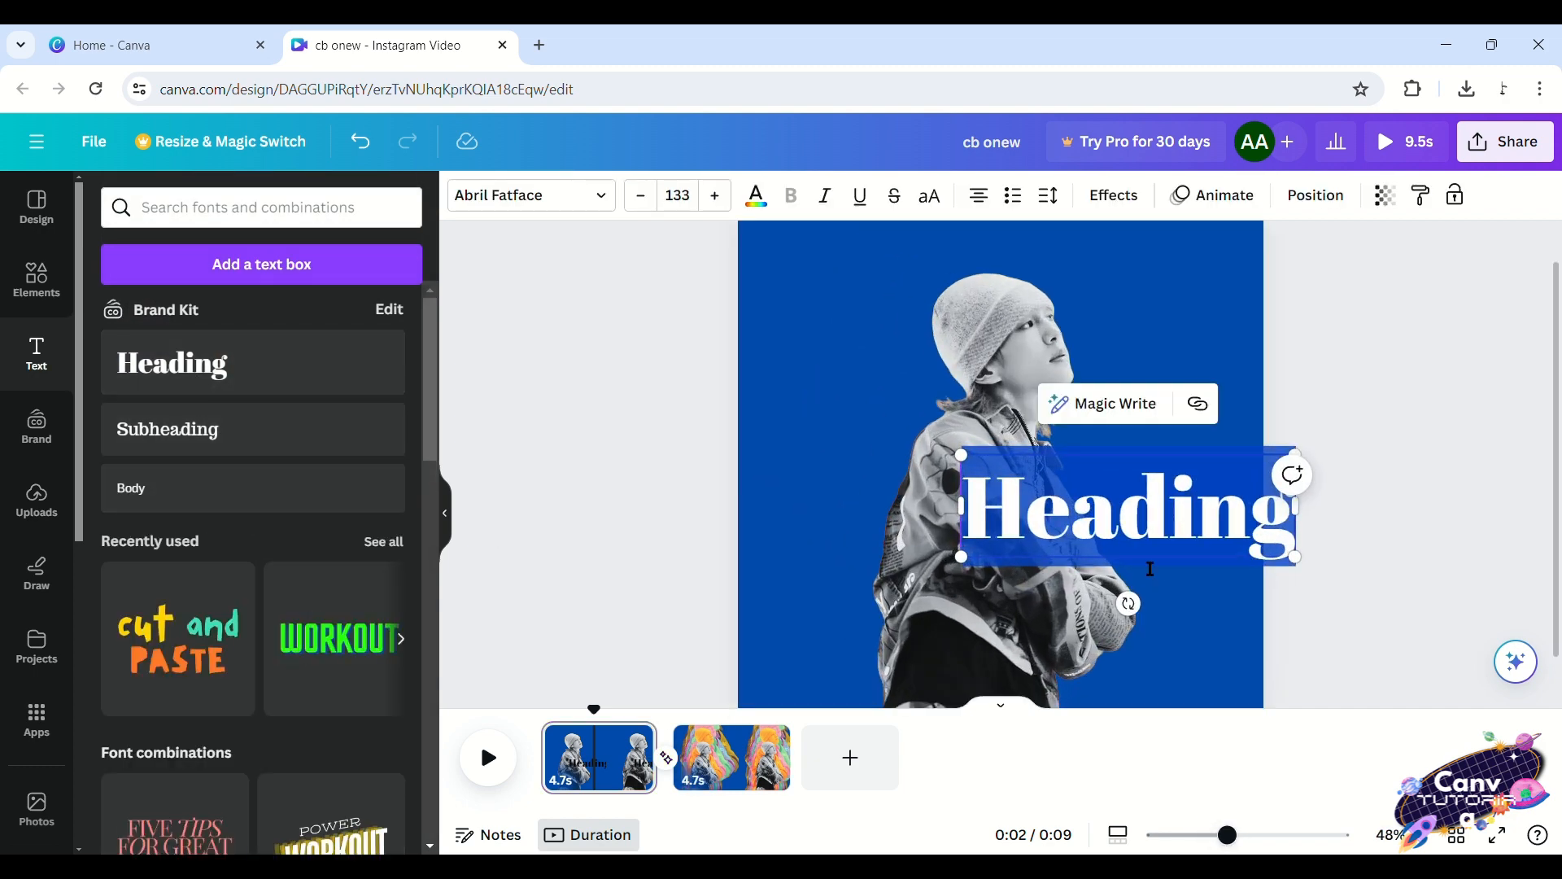
{"action": "left_click_drag", "start_coordinate": [1142, 539], "coordinate": [1039, 332]}
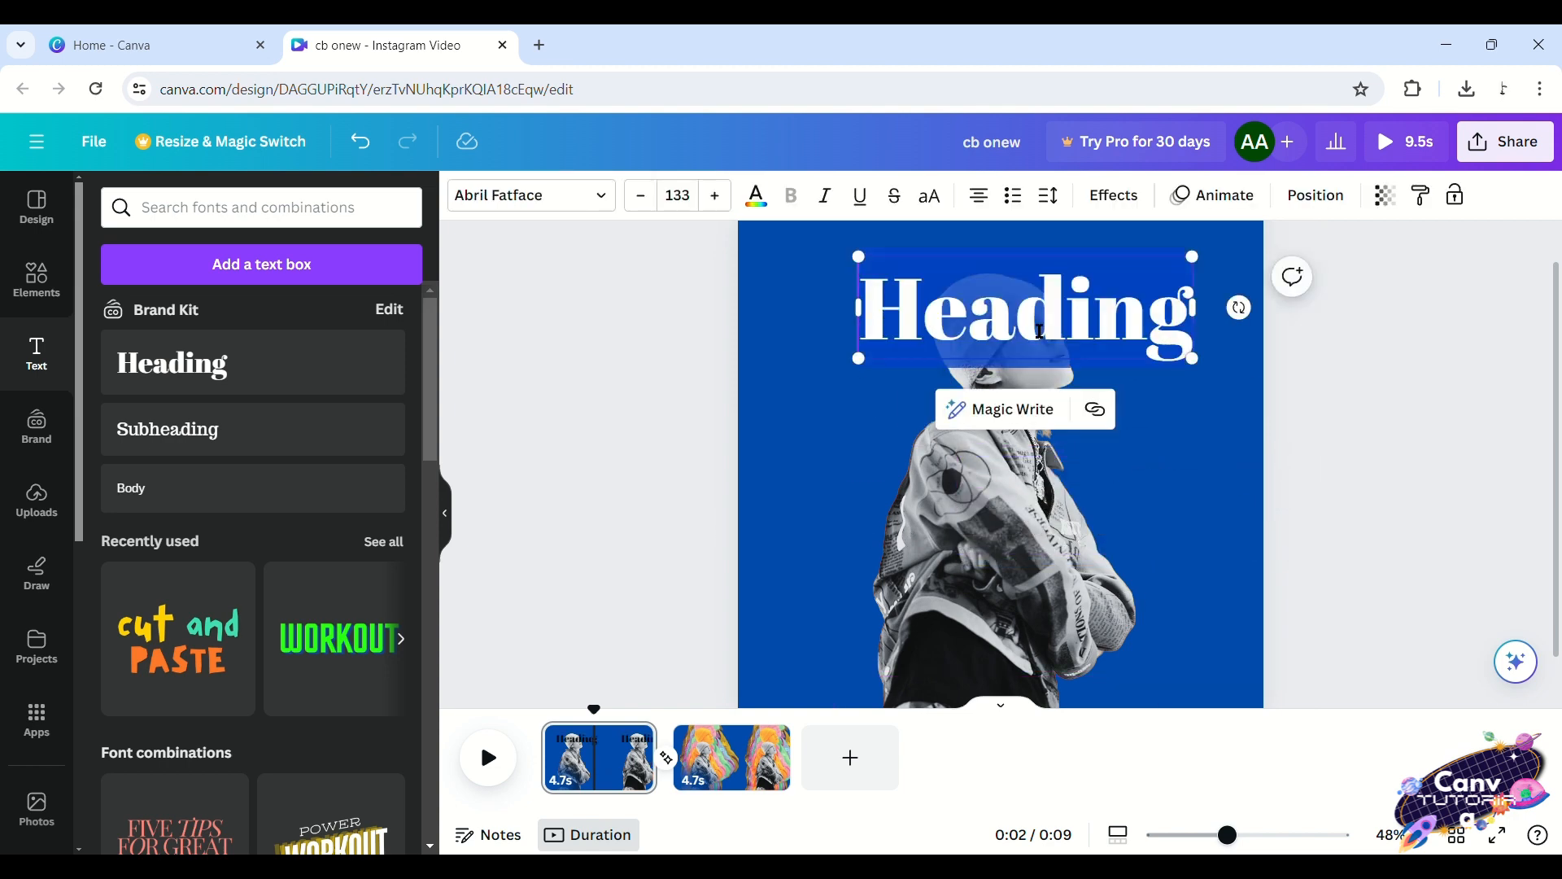
{"action": "type", "text": "Welcome"}
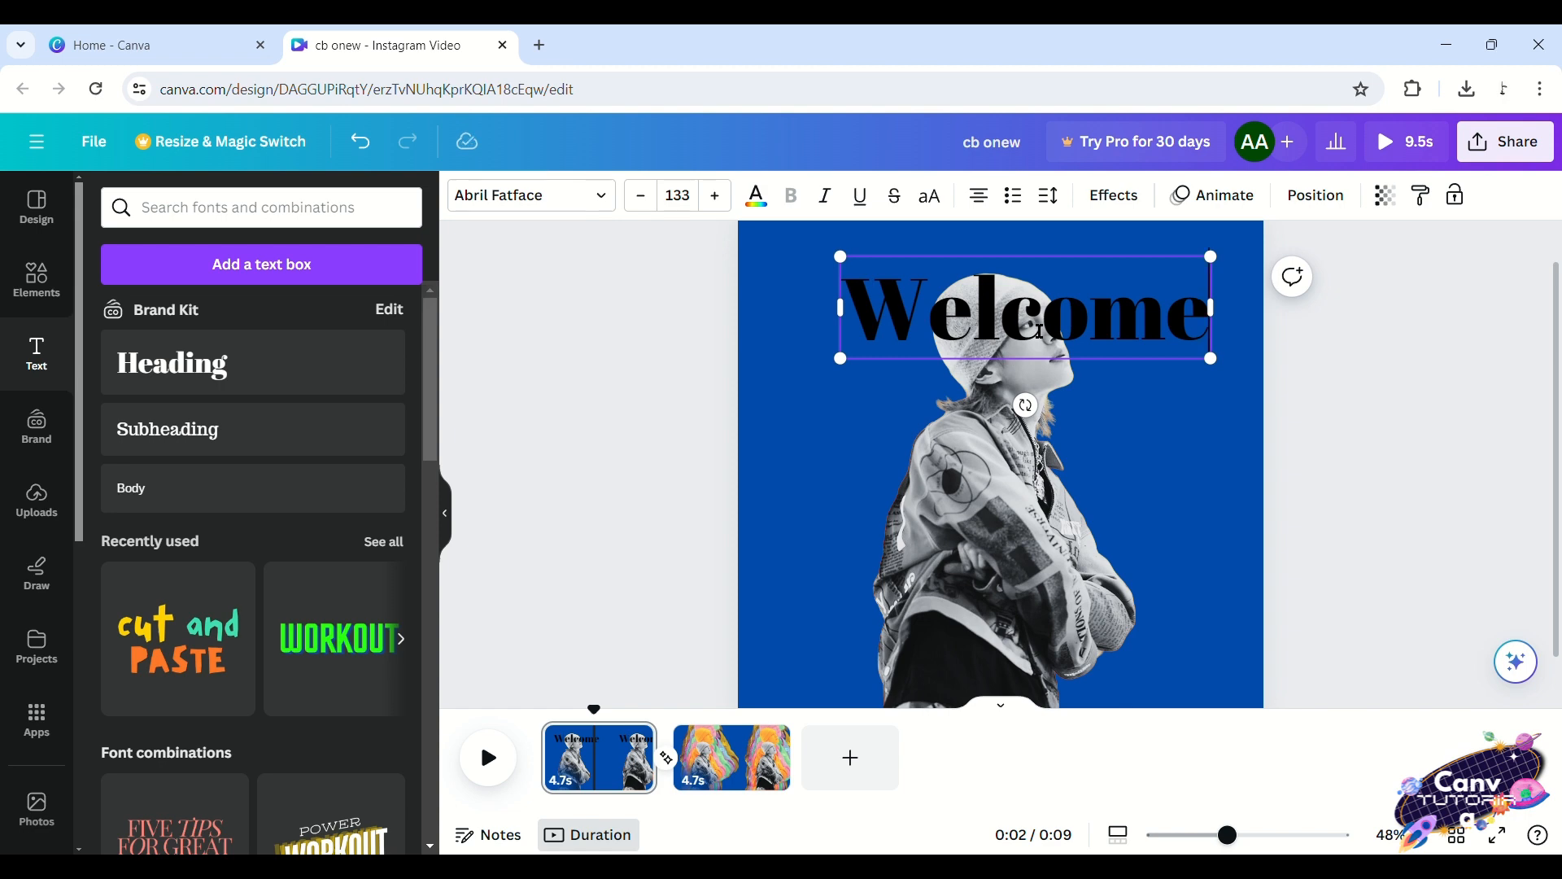
{"action": "type", "text": " Back"}
Resize the "Welcome Back" heading to size 104 across the top of the page and color it white
{"action": "left_click_drag", "start_coordinate": [1264, 367], "coordinate": [1295, 268]}
{"action": "left_click_drag", "start_coordinate": [1245, 829], "coordinate": [1237, 830]}
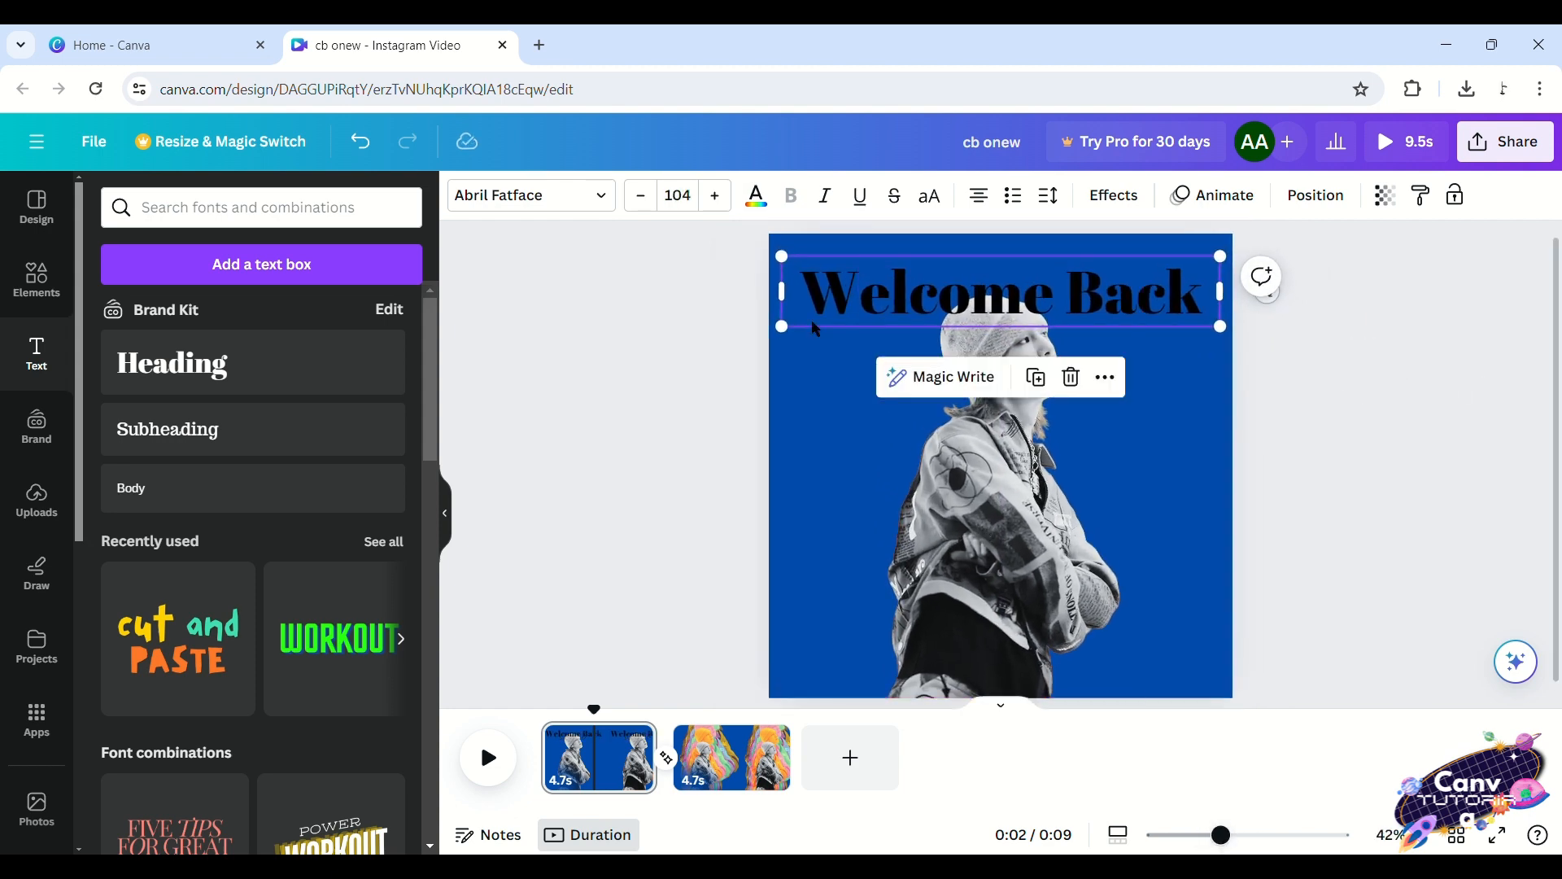
{"action": "left_click", "coordinate": [753, 210]}
{"action": "left_click", "coordinate": [383, 749]}
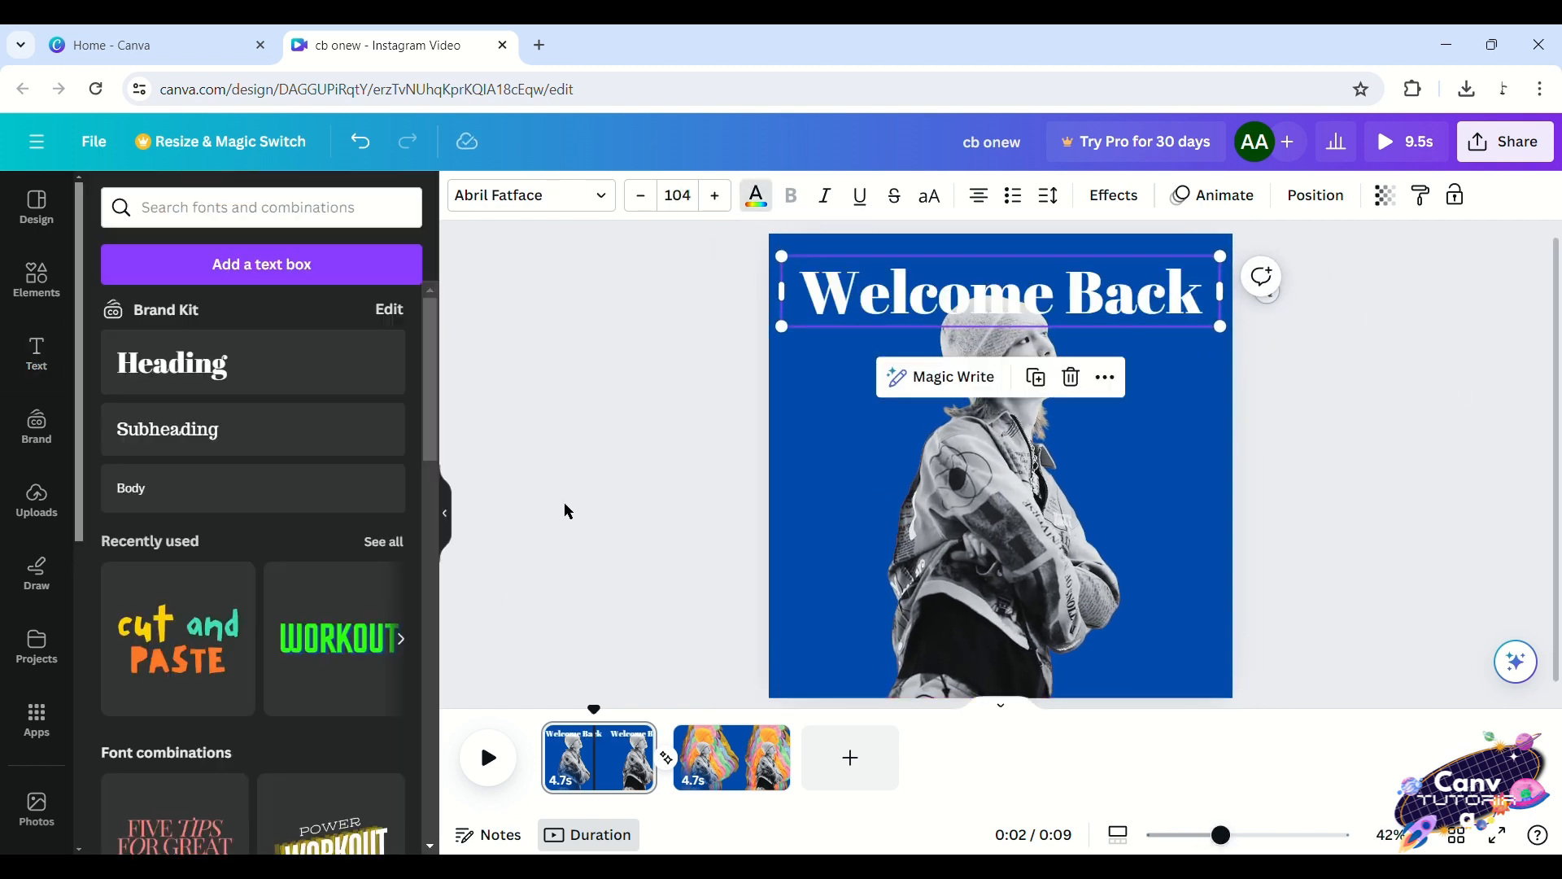
Try the Signature font on the "Welcome Back" text and browse the popular fonts
{"action": "left_click", "coordinate": [488, 196]}
{"action": "scroll", "coordinate": [325, 439], "scroll_direction": "down", "scroll_amount": 4}
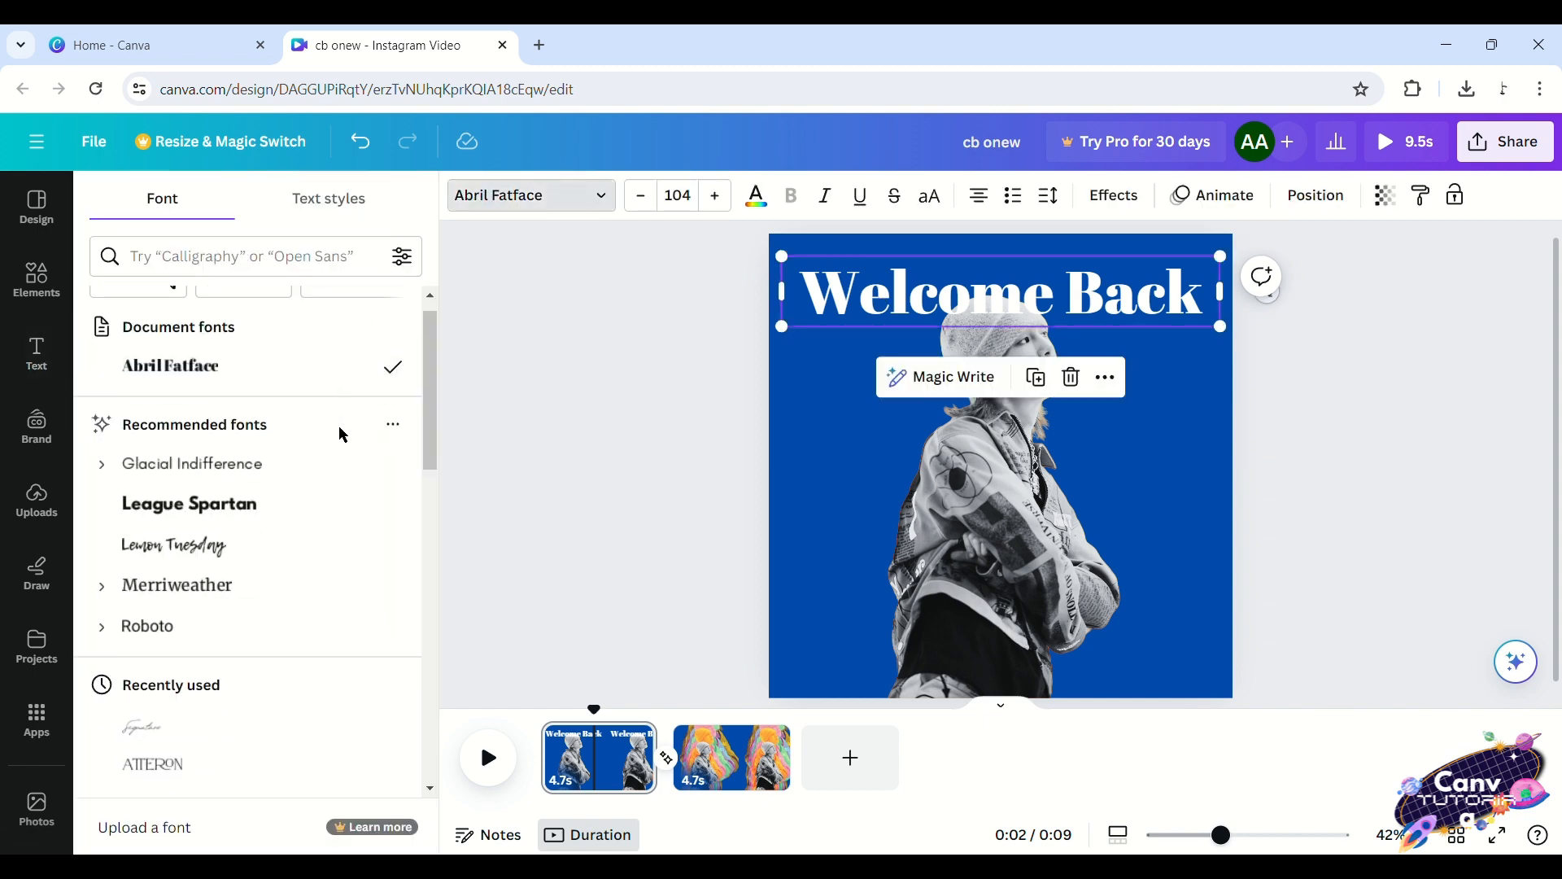
{"action": "left_click", "coordinate": [262, 453]}
{"action": "scroll", "coordinate": [261, 452], "scroll_direction": "down", "scroll_amount": 5}
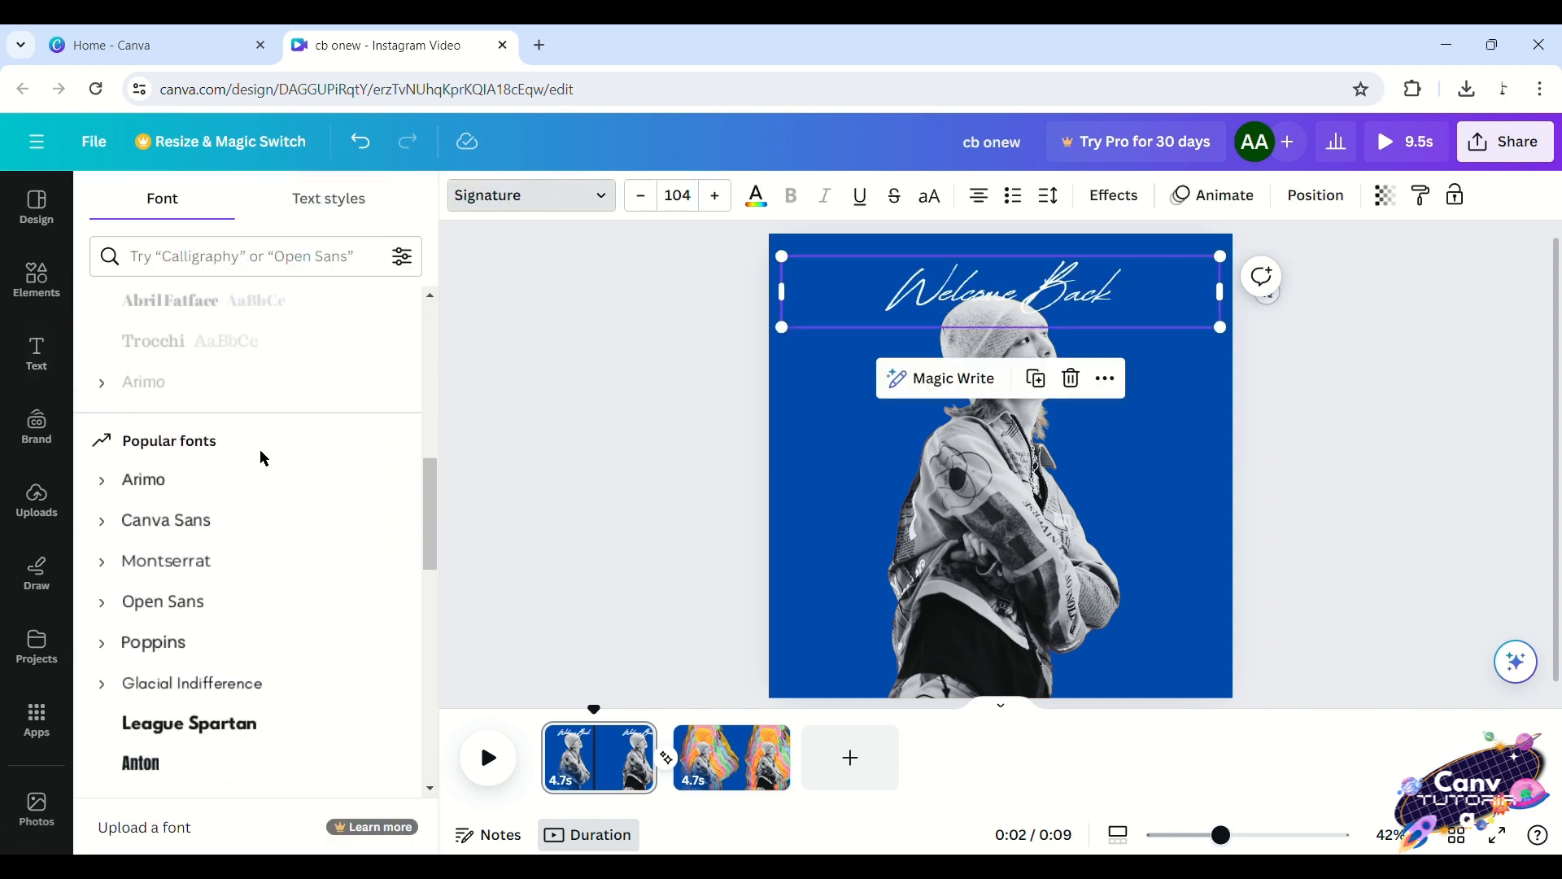
{"action": "scroll", "coordinate": [269, 461], "scroll_direction": "down", "scroll_amount": 5}
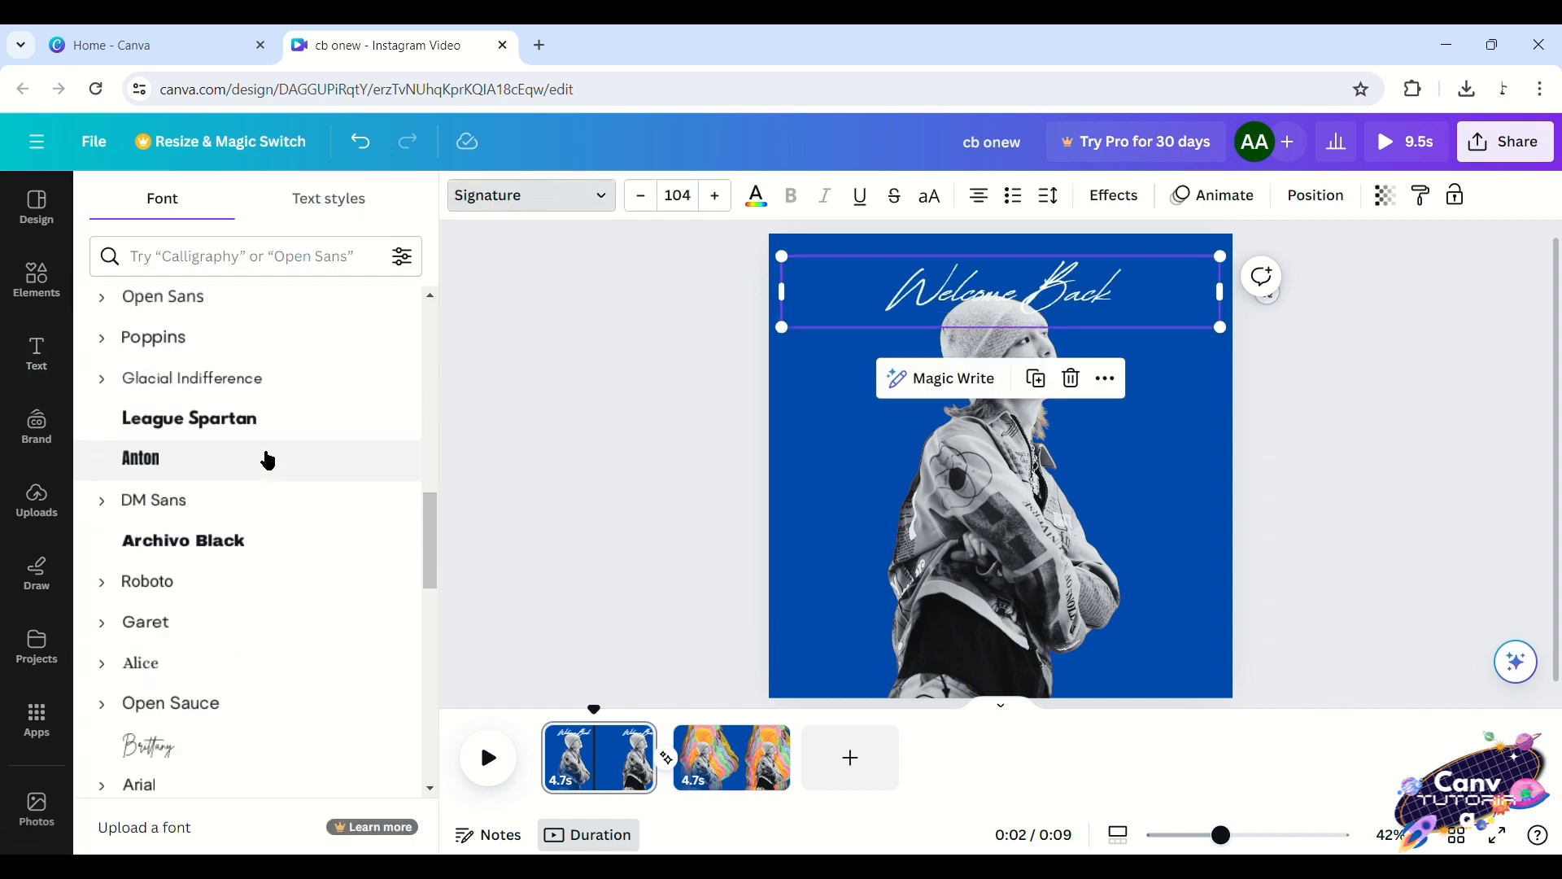
Search the fonts for "calligraphy" and try Borel and Lavonia Classy on the "Welcome Back" text
{"action": "left_click", "coordinate": [213, 275]}
{"action": "type", "text": "calligraphy"}
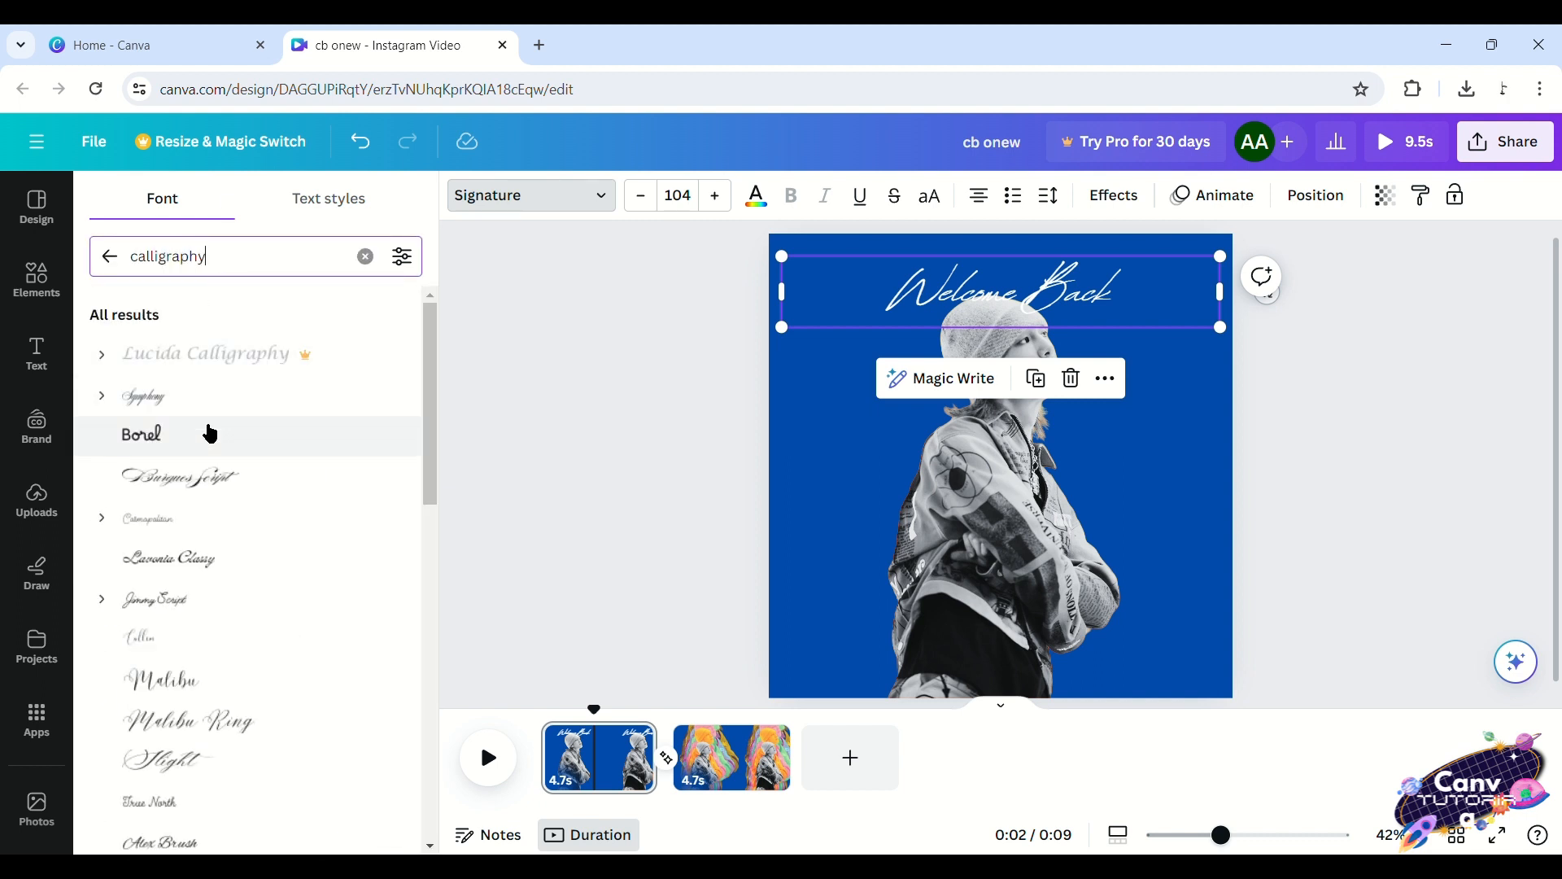
{"action": "left_click", "coordinate": [248, 450]}
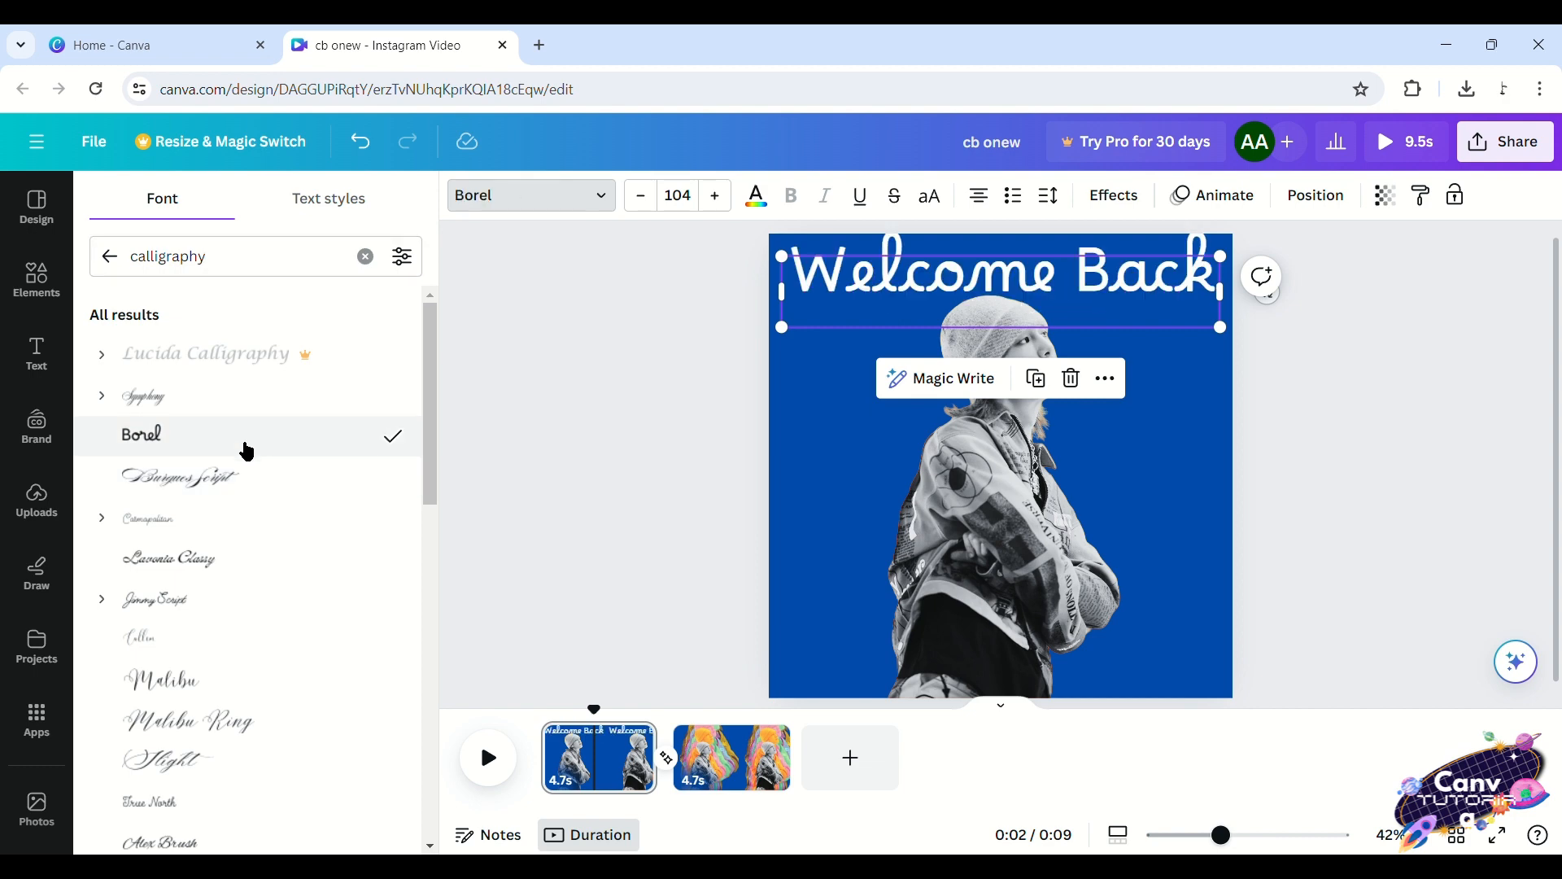
{"action": "left_click", "coordinate": [242, 559]}
{"action": "scroll", "coordinate": [244, 566], "scroll_direction": "down", "scroll_amount": 2}
{"action": "scroll", "coordinate": [245, 567], "scroll_direction": "down", "scroll_amount": 1}
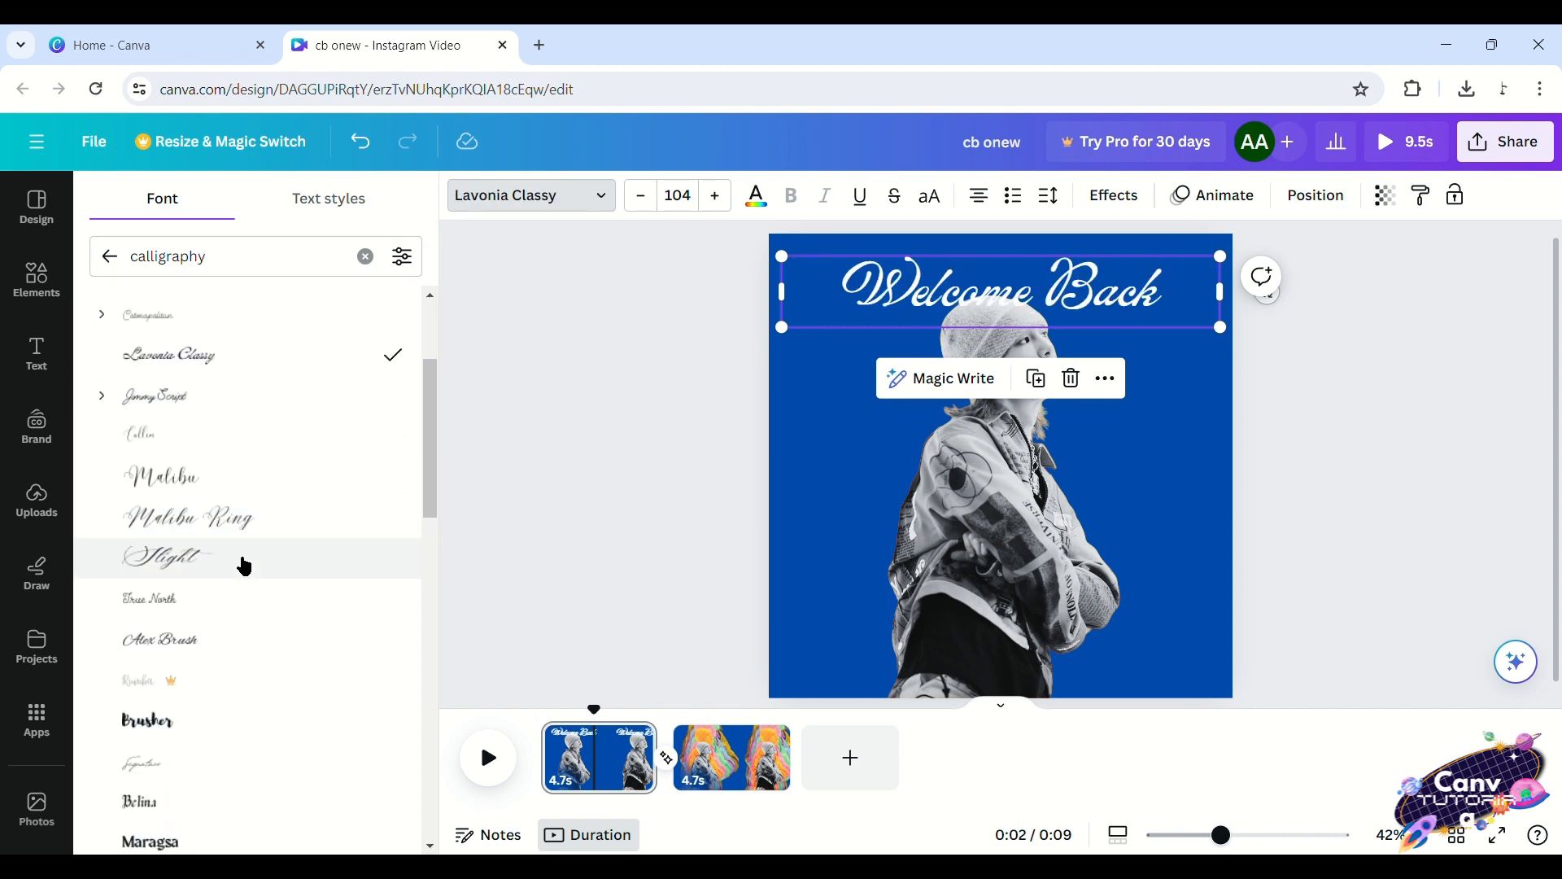
Try more calligraphy fonts on the "Welcome Back" text, including Alex Brush and Mistrully
{"action": "left_click", "coordinate": [241, 562]}
{"action": "scroll", "coordinate": [241, 537], "scroll_direction": "down", "scroll_amount": 1}
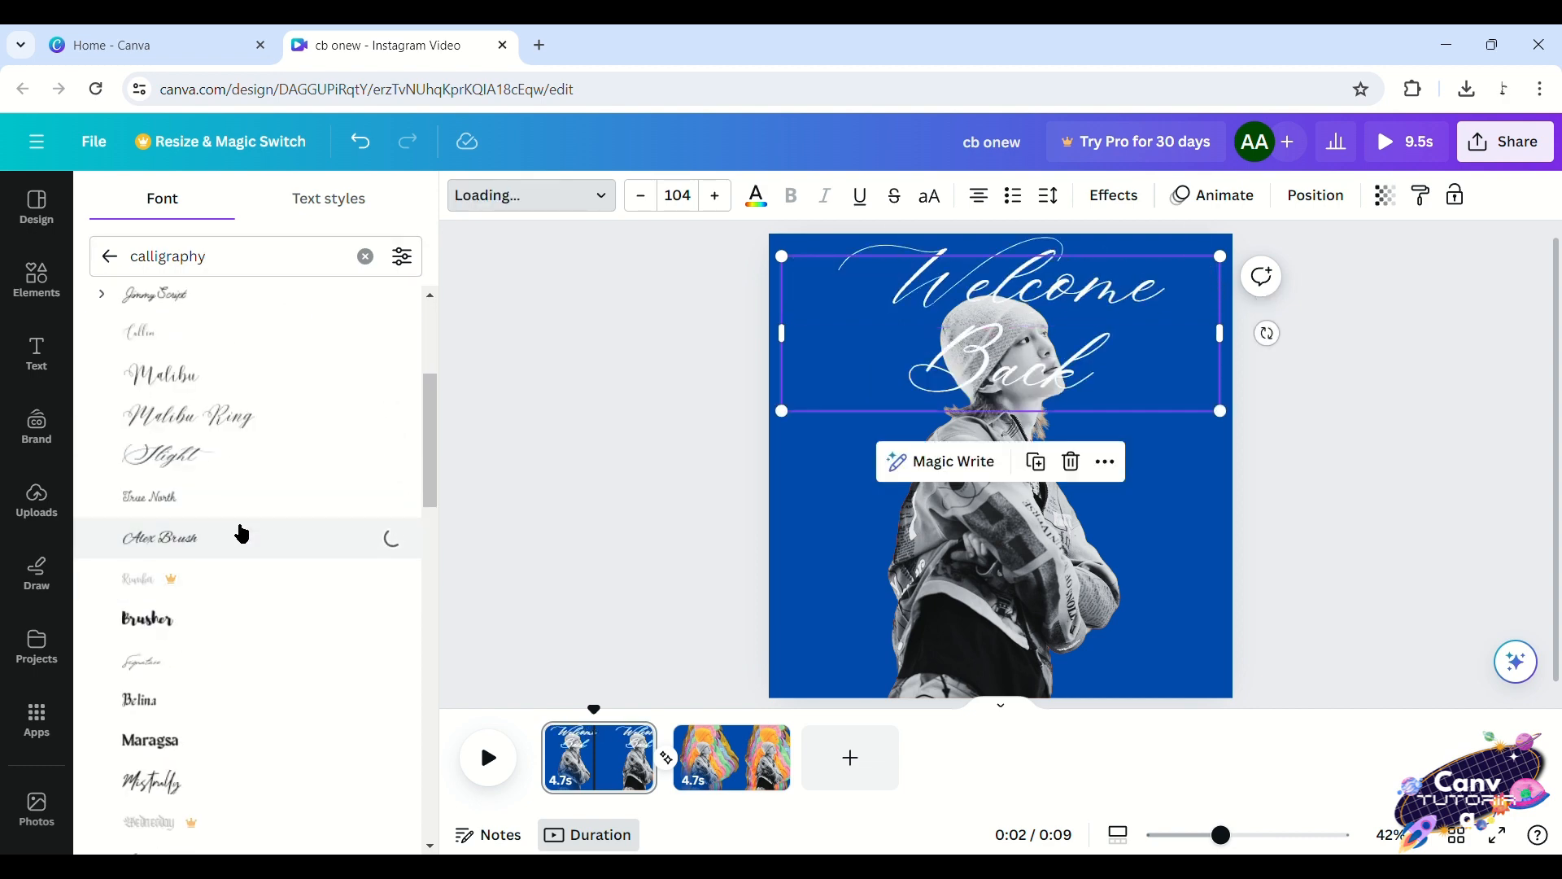
{"action": "scroll", "coordinate": [236, 562], "scroll_direction": "down", "scroll_amount": 4}
{"action": "left_click", "coordinate": [248, 488]}
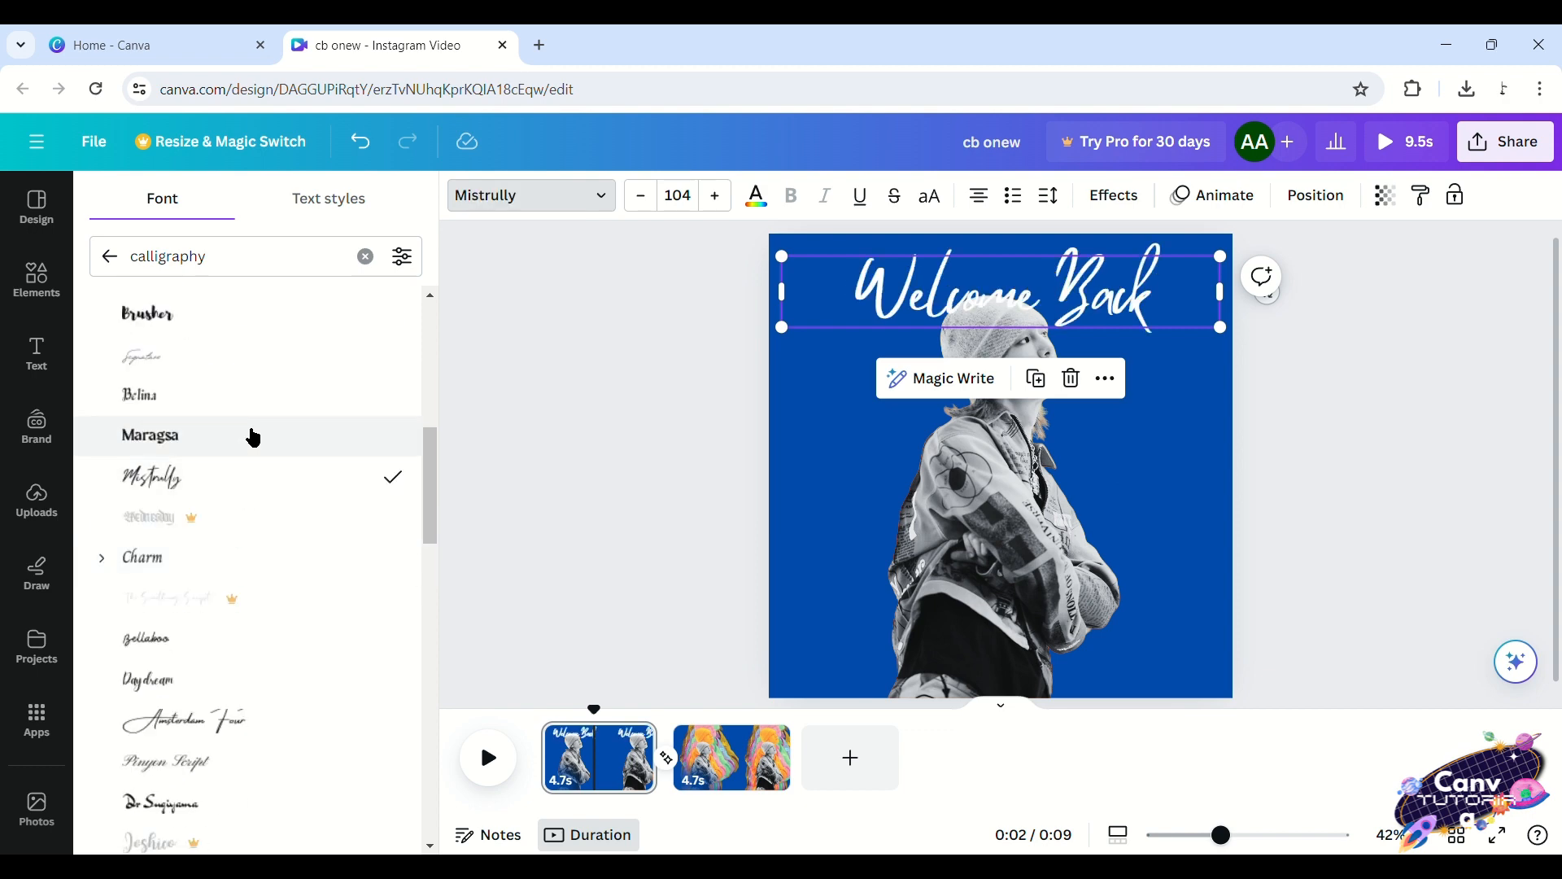
{"action": "left_click", "coordinate": [241, 485]}
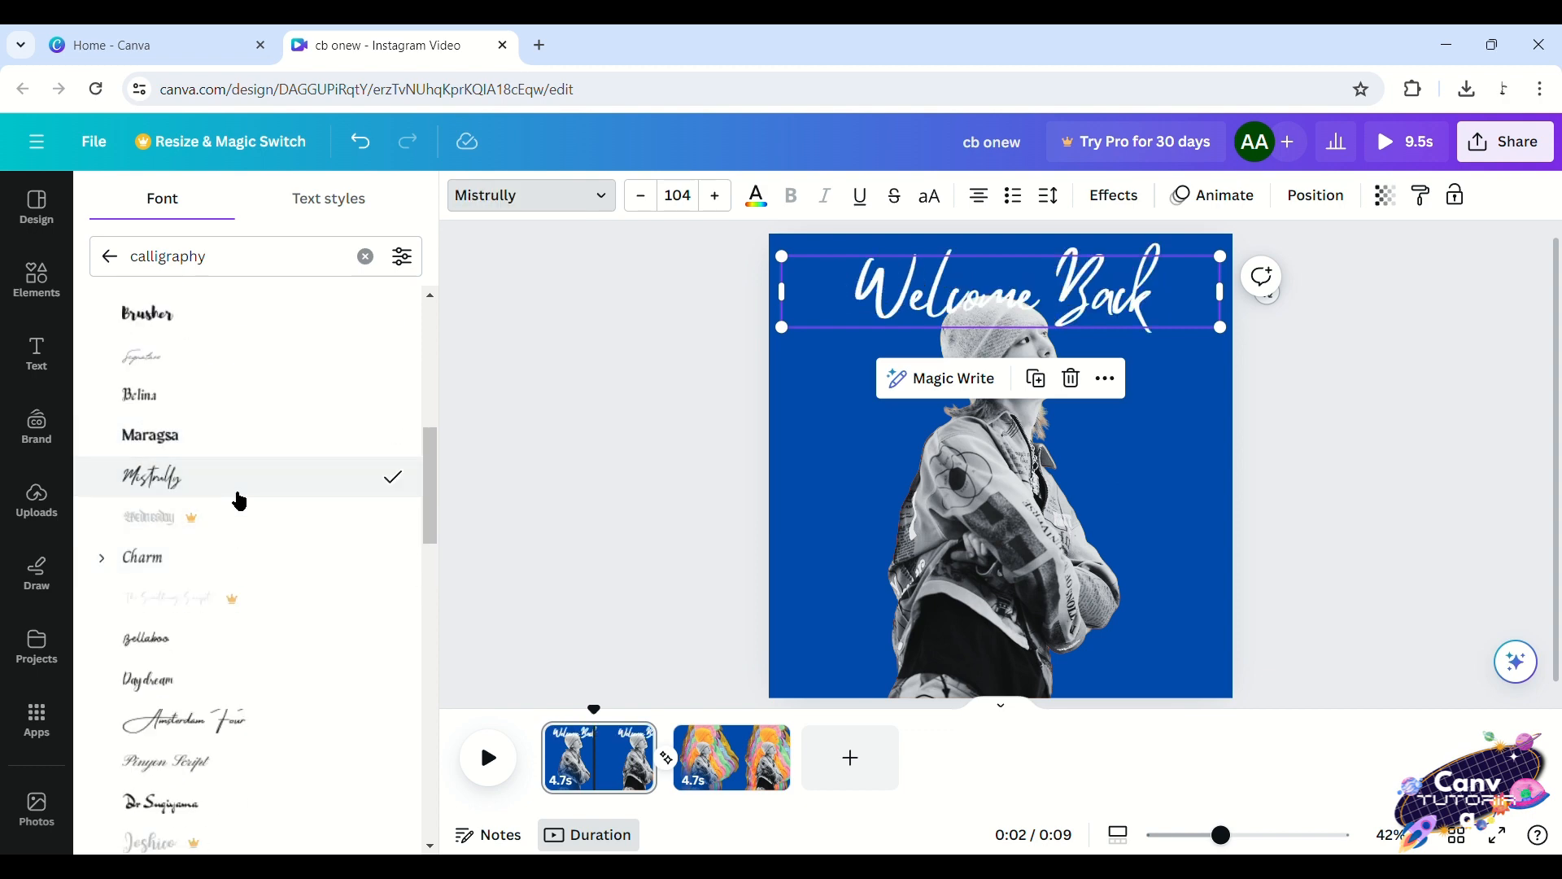
Try the Shadow Script font on the "Welcome Back" text
{"action": "scroll", "coordinate": [232, 537], "scroll_direction": "down", "scroll_amount": 4}
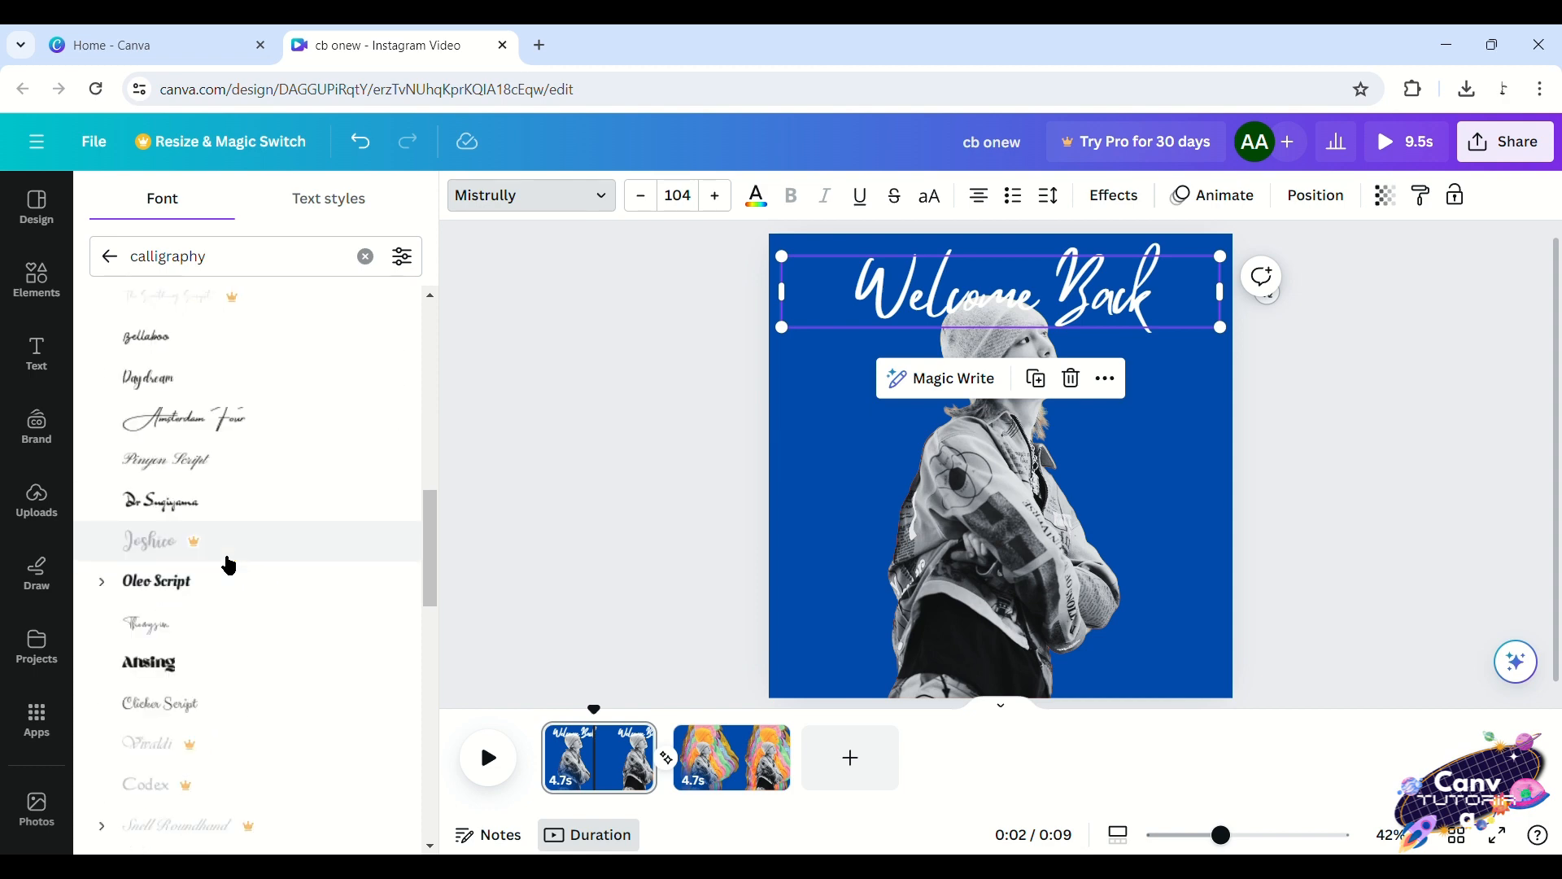
{"action": "scroll", "coordinate": [248, 485], "scroll_direction": "down", "scroll_amount": 3}
{"action": "scroll", "coordinate": [250, 475], "scroll_direction": "down", "scroll_amount": 1}
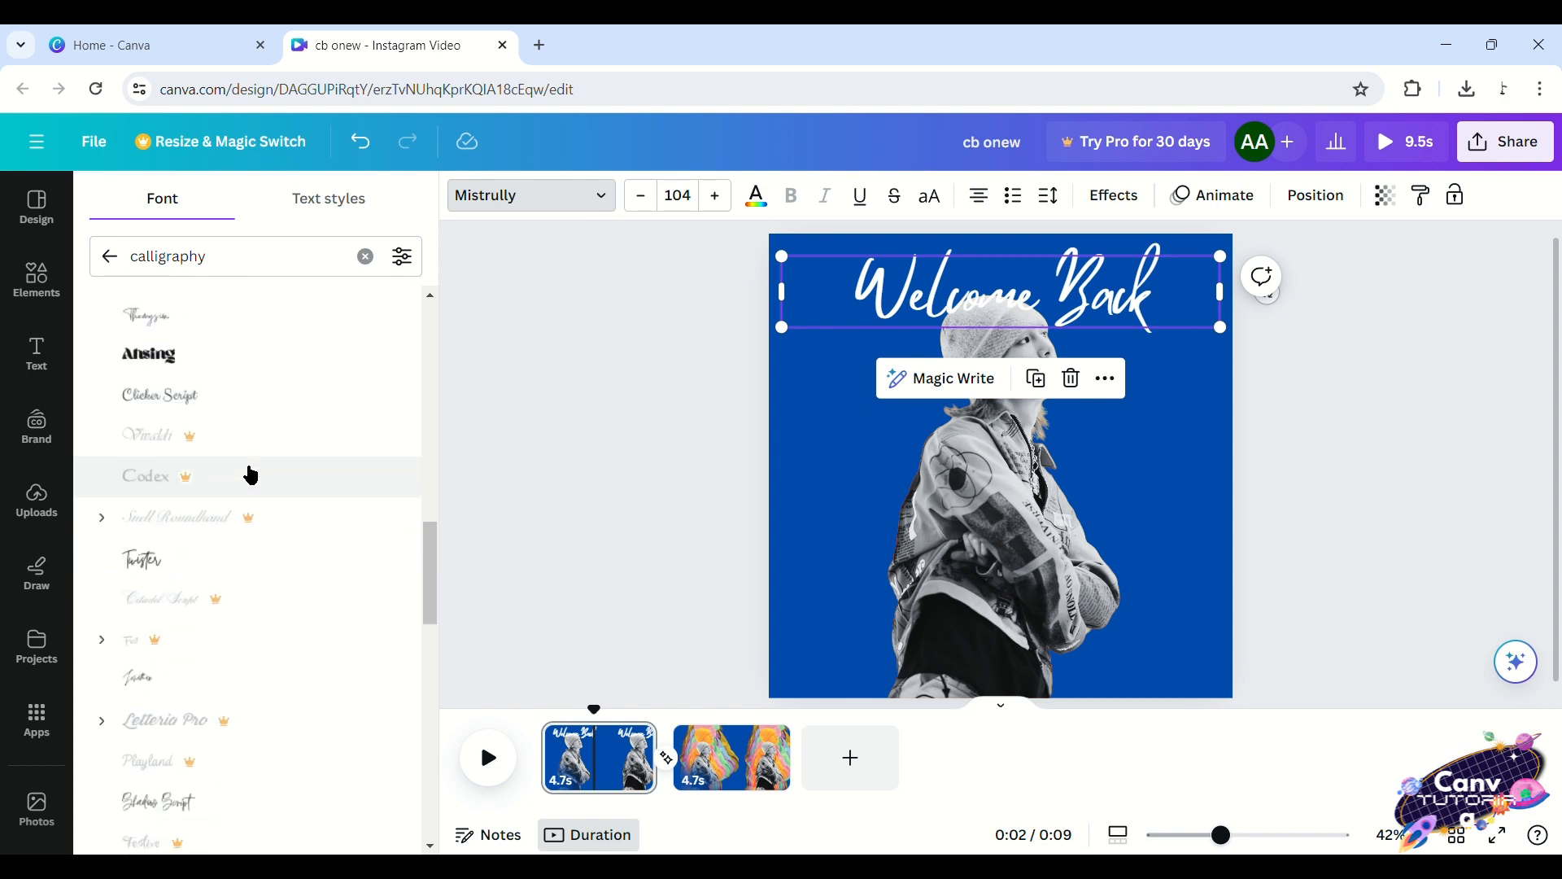
{"action": "scroll", "coordinate": [245, 472], "scroll_direction": "down", "scroll_amount": 5}
{"action": "left_click", "coordinate": [254, 399]}
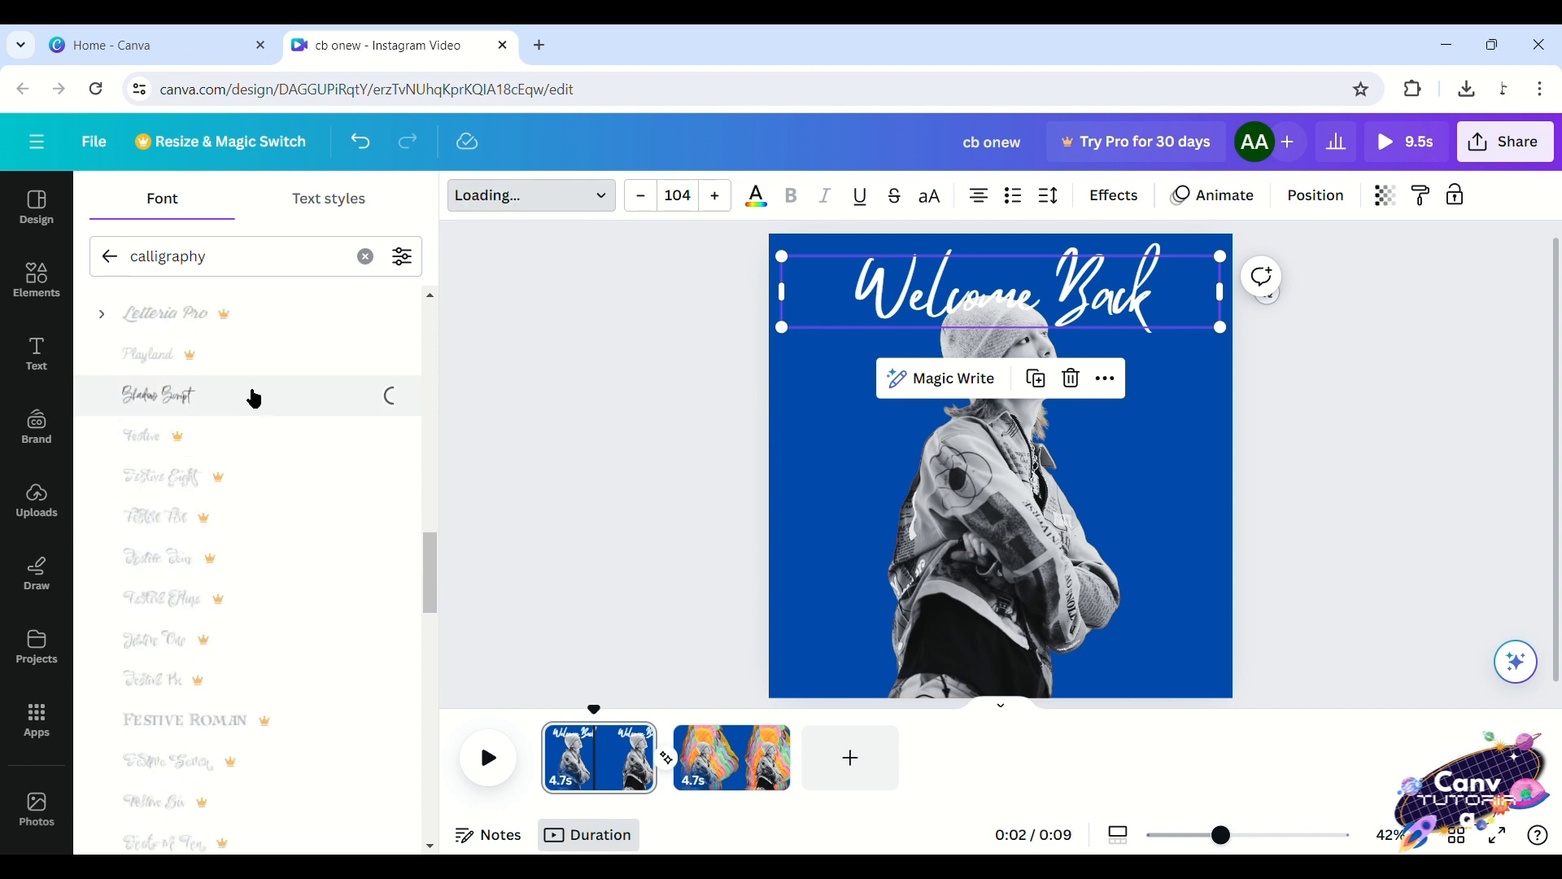
Set the "Welcome Back" text to the Virtual font, enlarge it to size 192, and move it up above the face
{"action": "scroll", "coordinate": [244, 515], "scroll_direction": "down", "scroll_amount": 7}
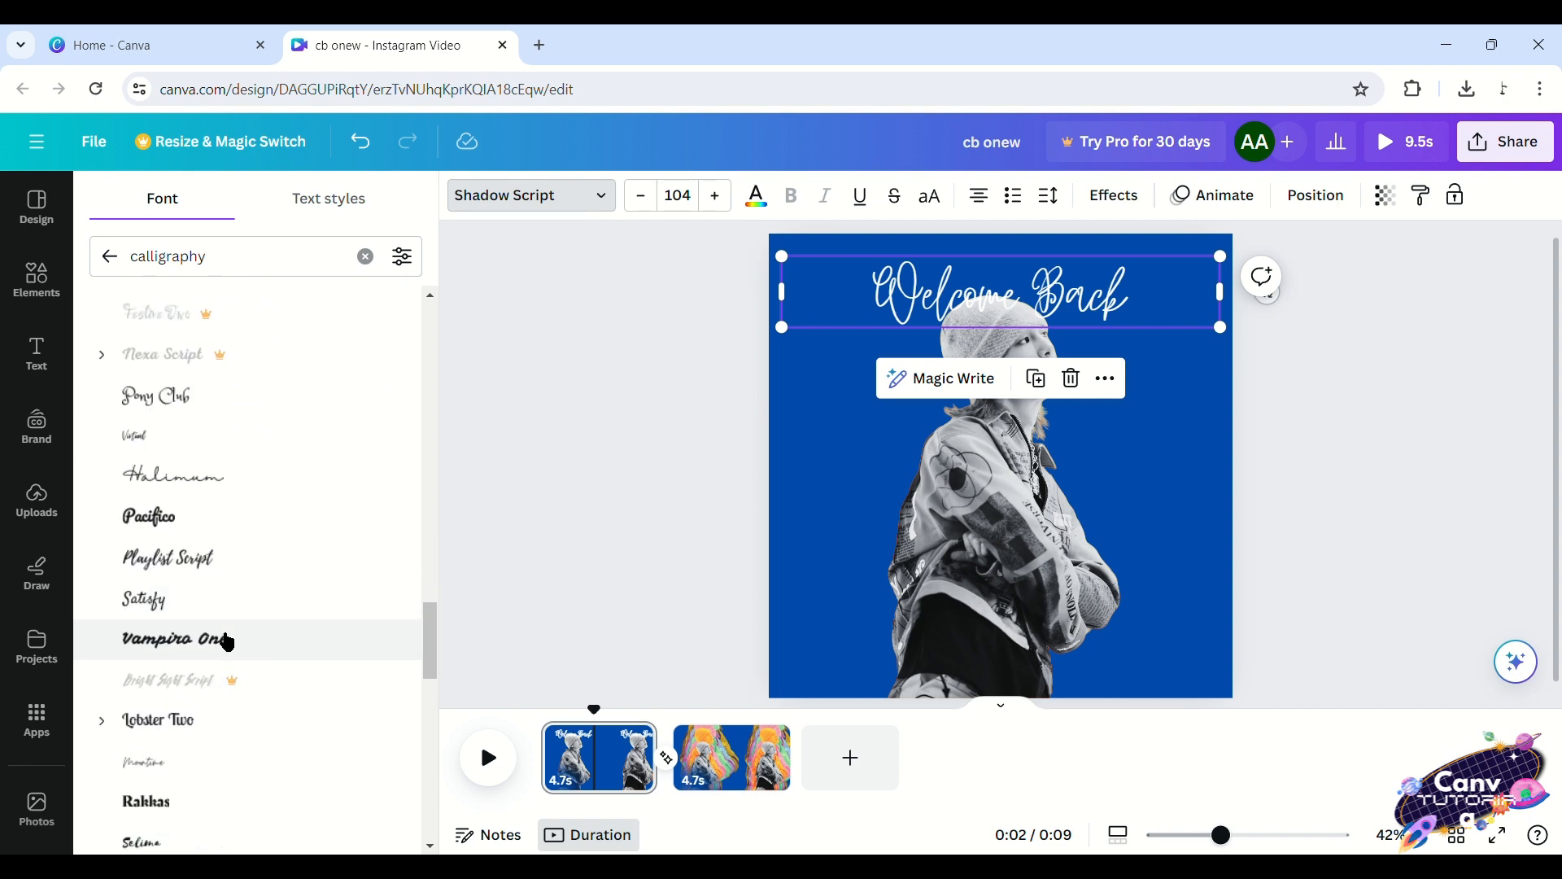
{"action": "left_click", "coordinate": [259, 451]}
{"action": "scroll", "coordinate": [244, 488], "scroll_direction": "down", "scroll_amount": 4}
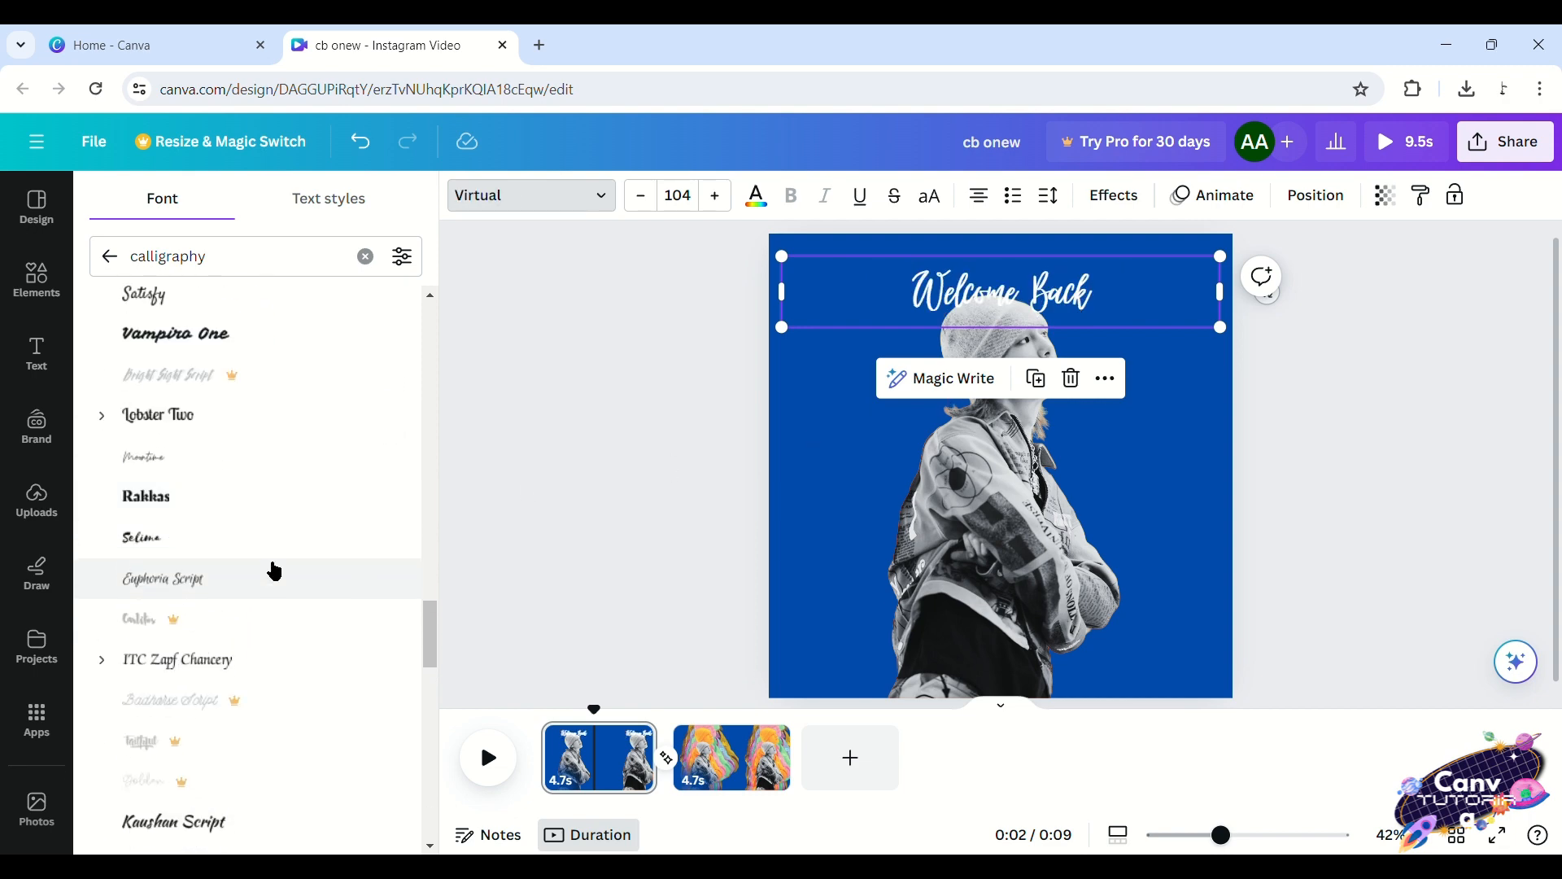
{"action": "scroll", "coordinate": [271, 569], "scroll_direction": "down", "scroll_amount": 4}
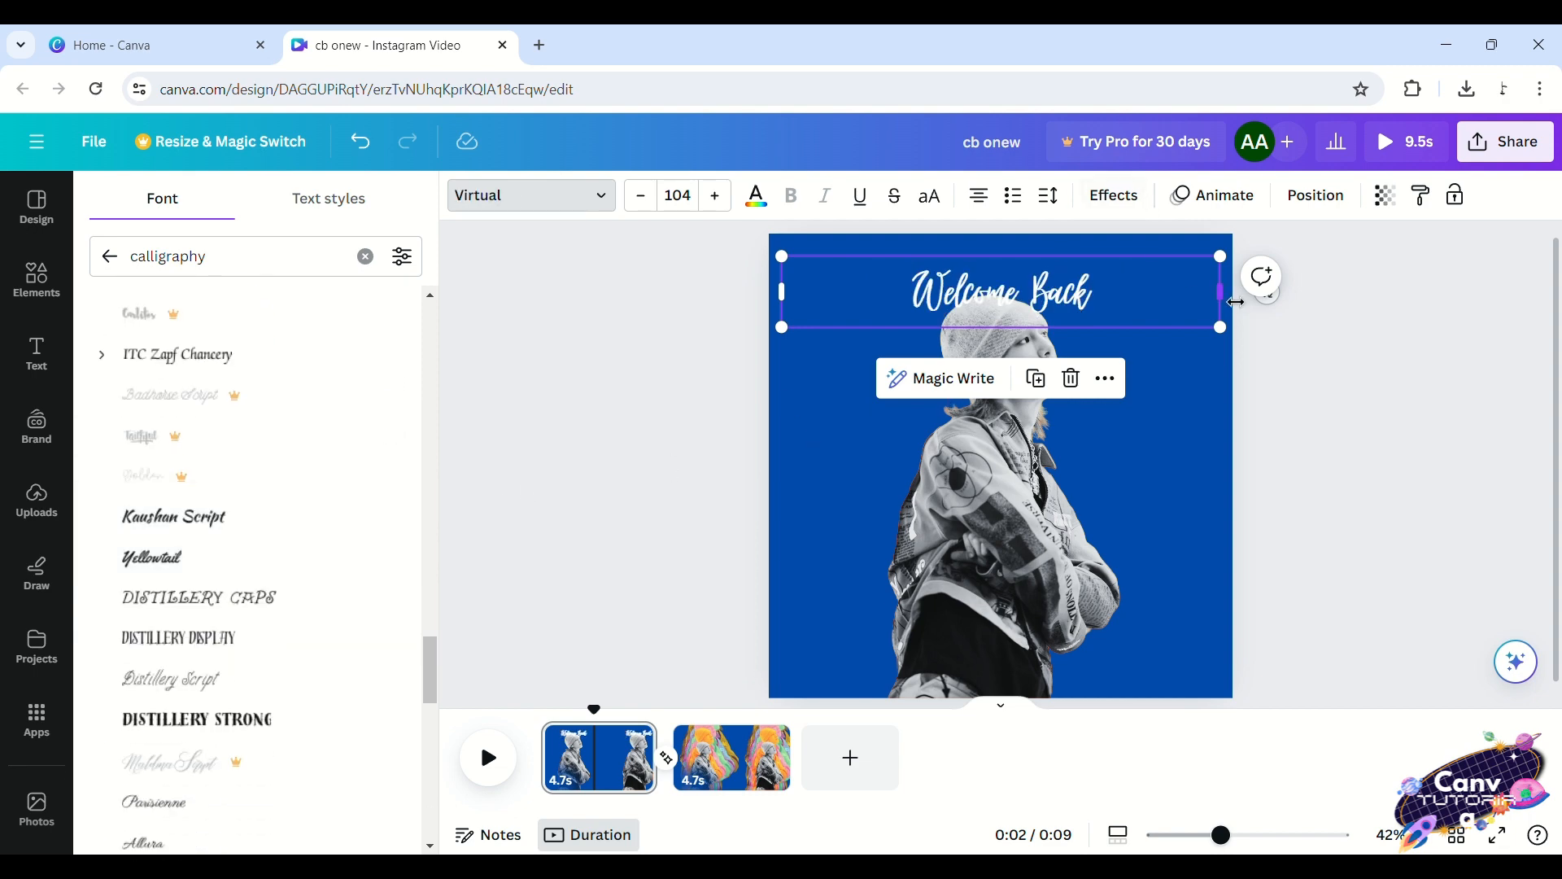
{"action": "left_click_drag", "start_coordinate": [1236, 301], "coordinate": [1227, 448]}
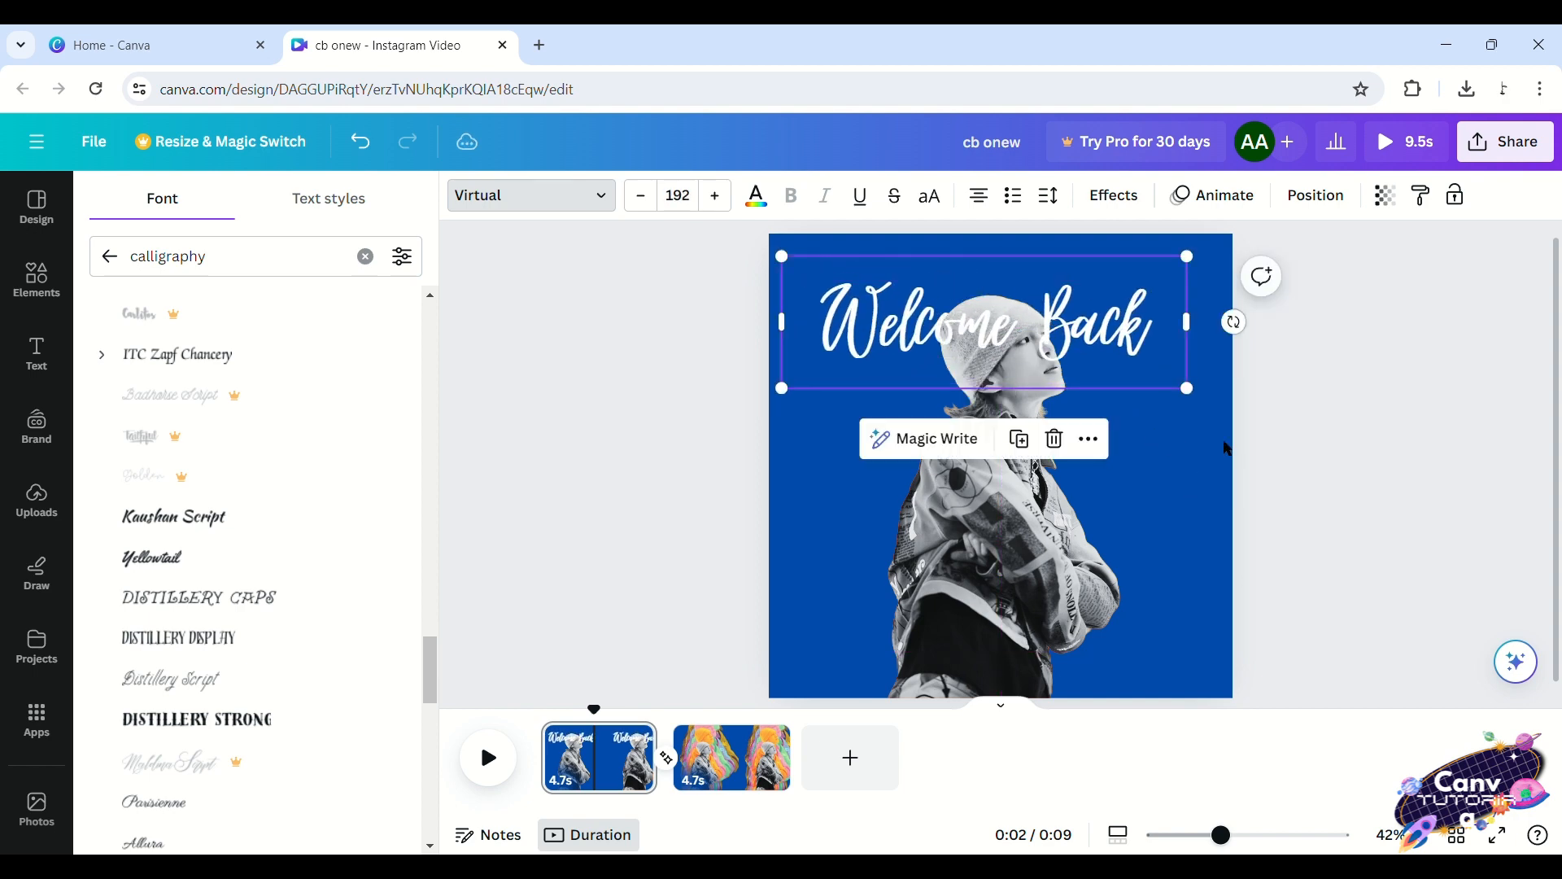
{"action": "left_click_drag", "start_coordinate": [1111, 376], "coordinate": [1115, 334]}
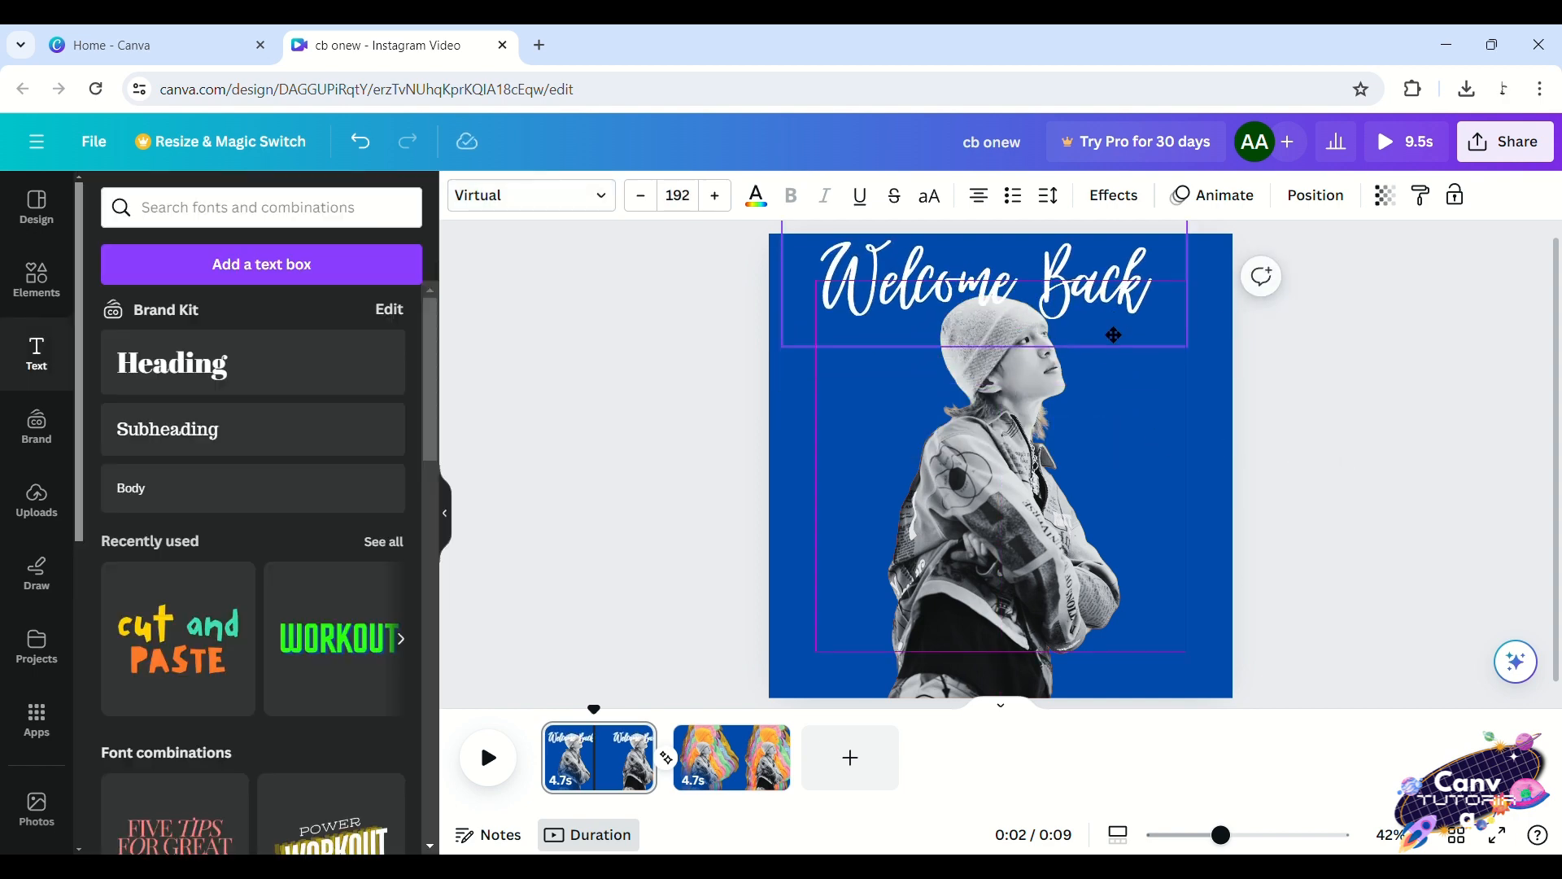
Apply the Lift effect at intensity 100 and the Curve shape at 100 to the "Welcome Back" text
{"action": "left_click", "coordinate": [1114, 197]}
{"action": "left_click", "coordinate": [326, 346]}
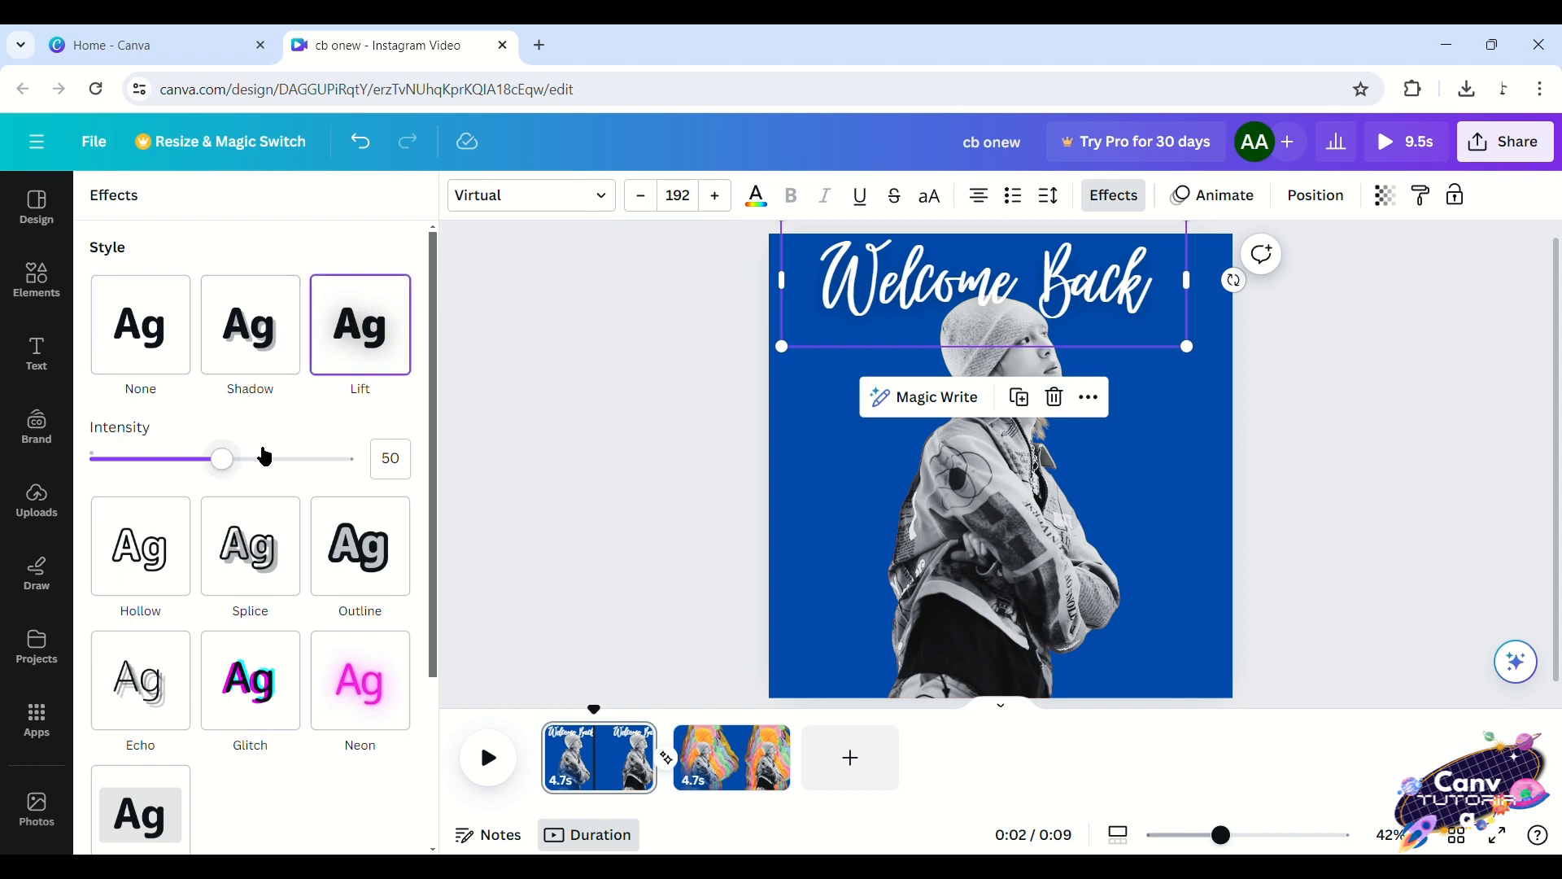
{"action": "left_click_drag", "start_coordinate": [220, 457], "coordinate": [436, 460]}
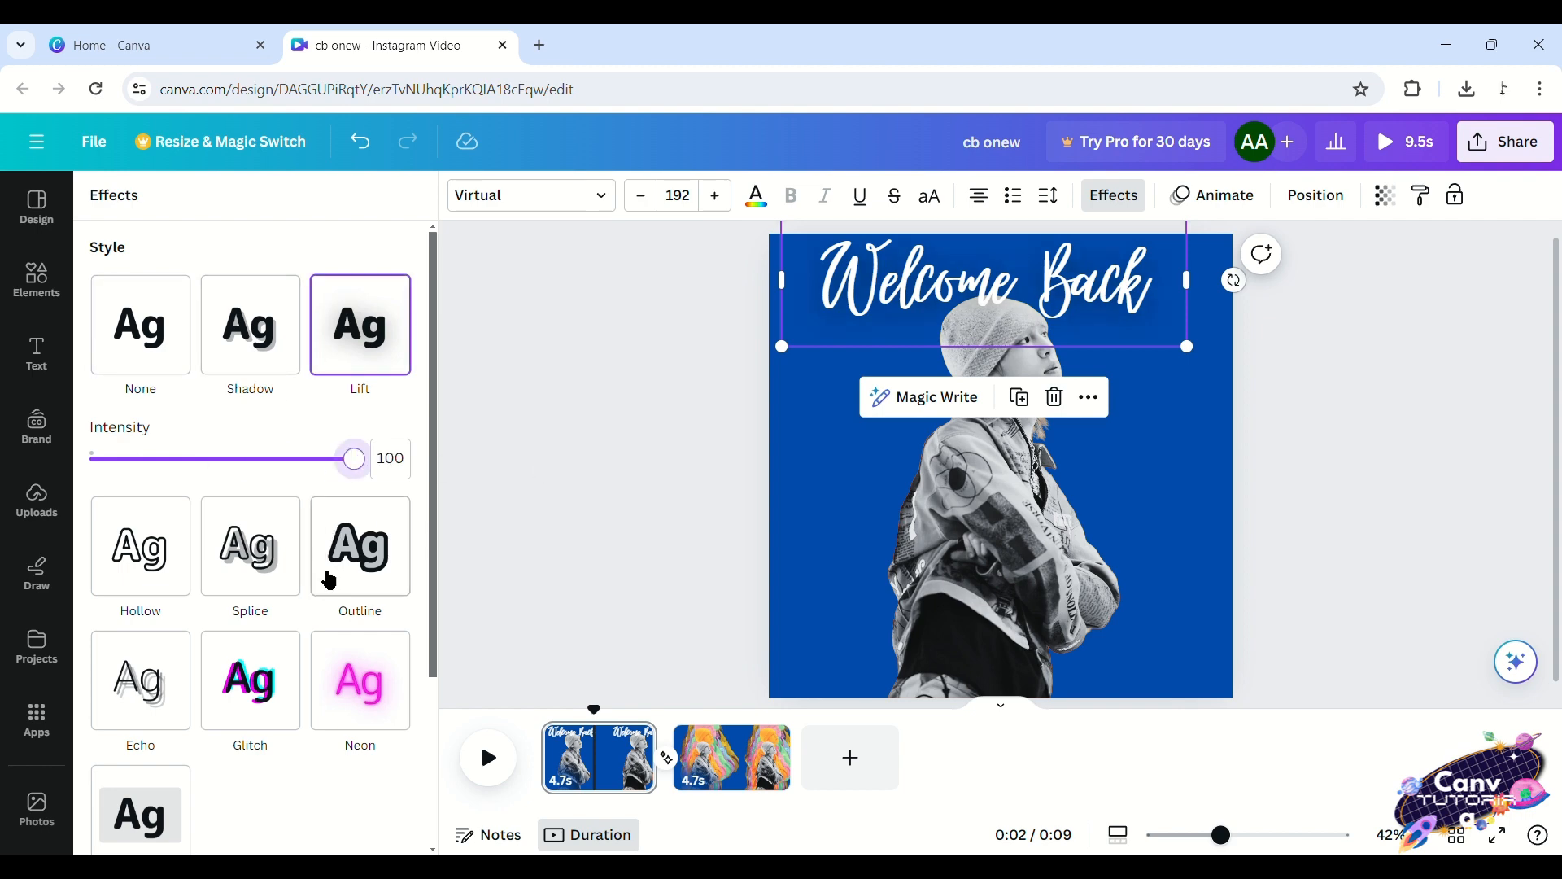
{"action": "scroll", "coordinate": [329, 581], "scroll_direction": "down", "scroll_amount": 3}
{"action": "left_click", "coordinate": [252, 765]}
{"action": "scroll", "coordinate": [310, 822], "scroll_direction": "down", "scroll_amount": 1}
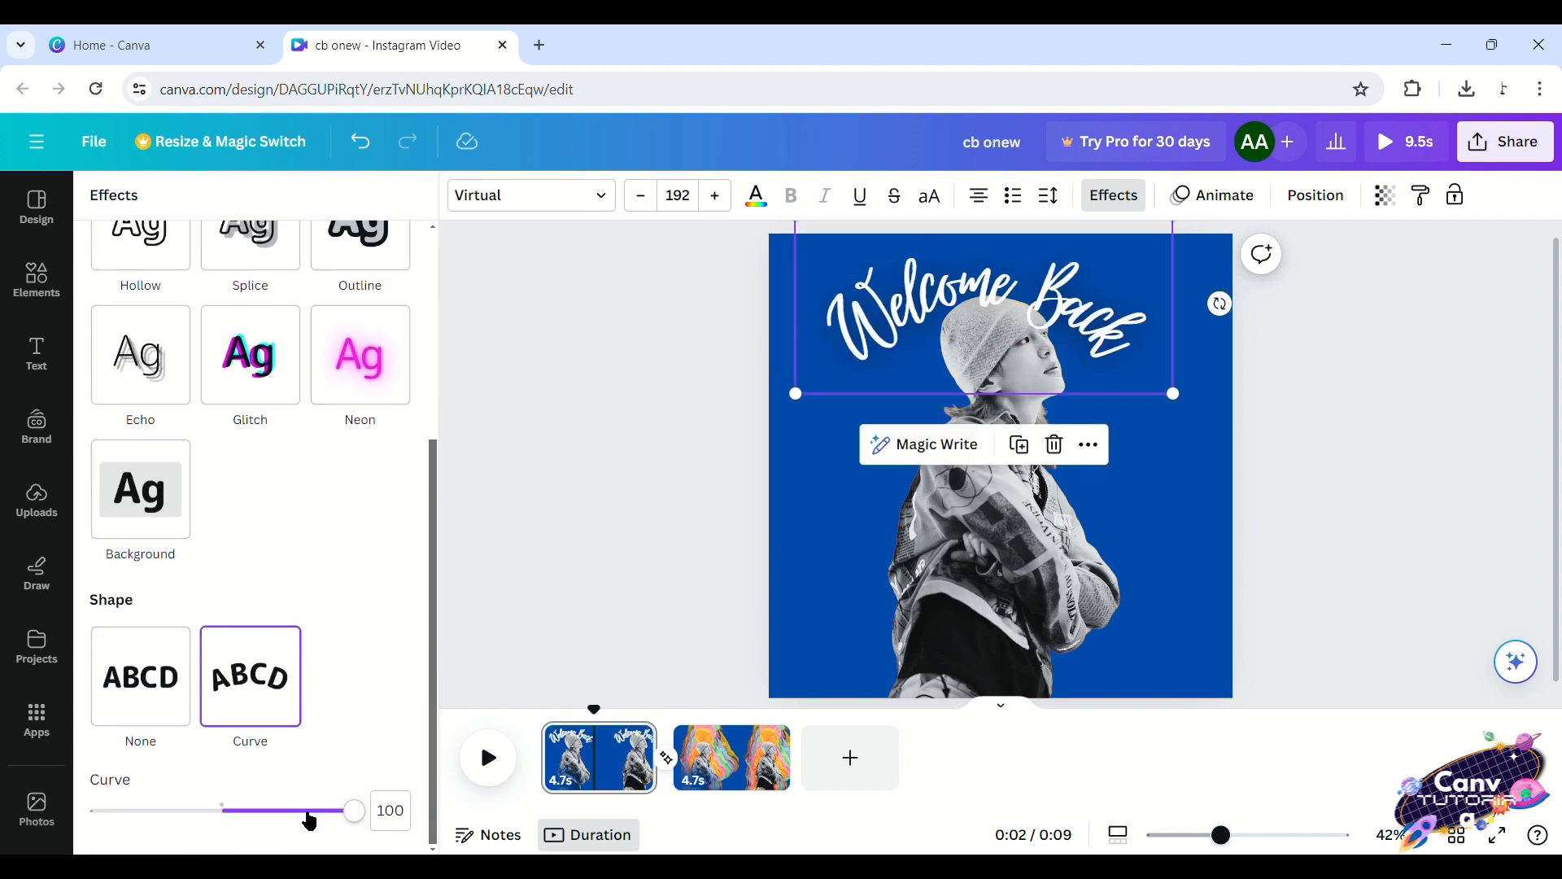
Enlarge the curved "Welcome Back" text to size 236 and center it across the top of the page
{"action": "left_click_drag", "start_coordinate": [1087, 312], "coordinate": [1105, 304]}
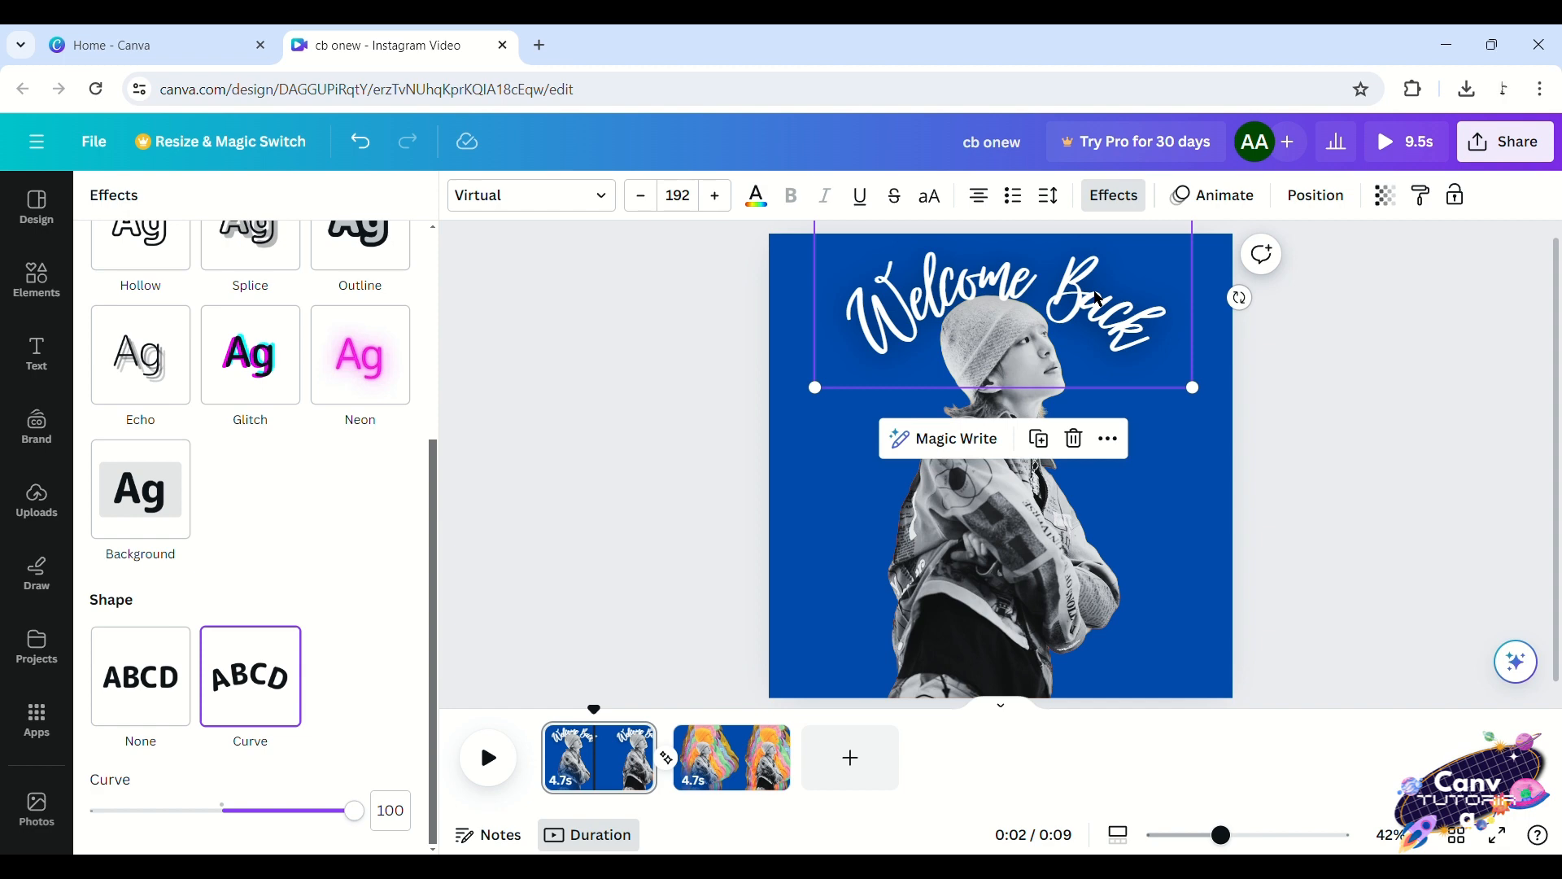
{"action": "left_click_drag", "start_coordinate": [1204, 391], "coordinate": [1280, 434]}
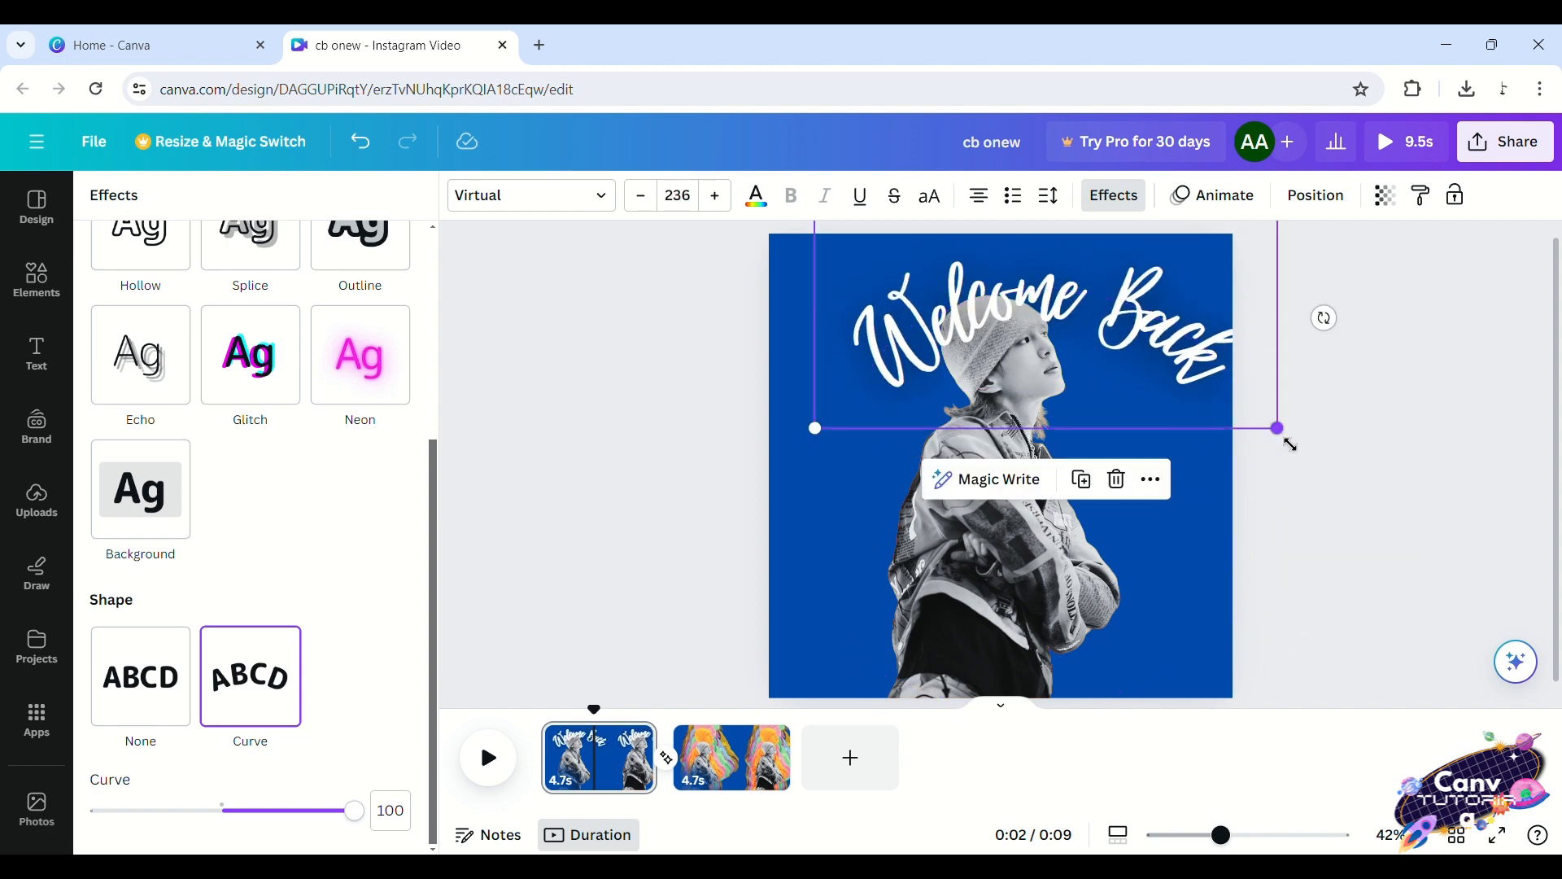
{"action": "left_click_drag", "start_coordinate": [1156, 366], "coordinate": [1105, 345]}
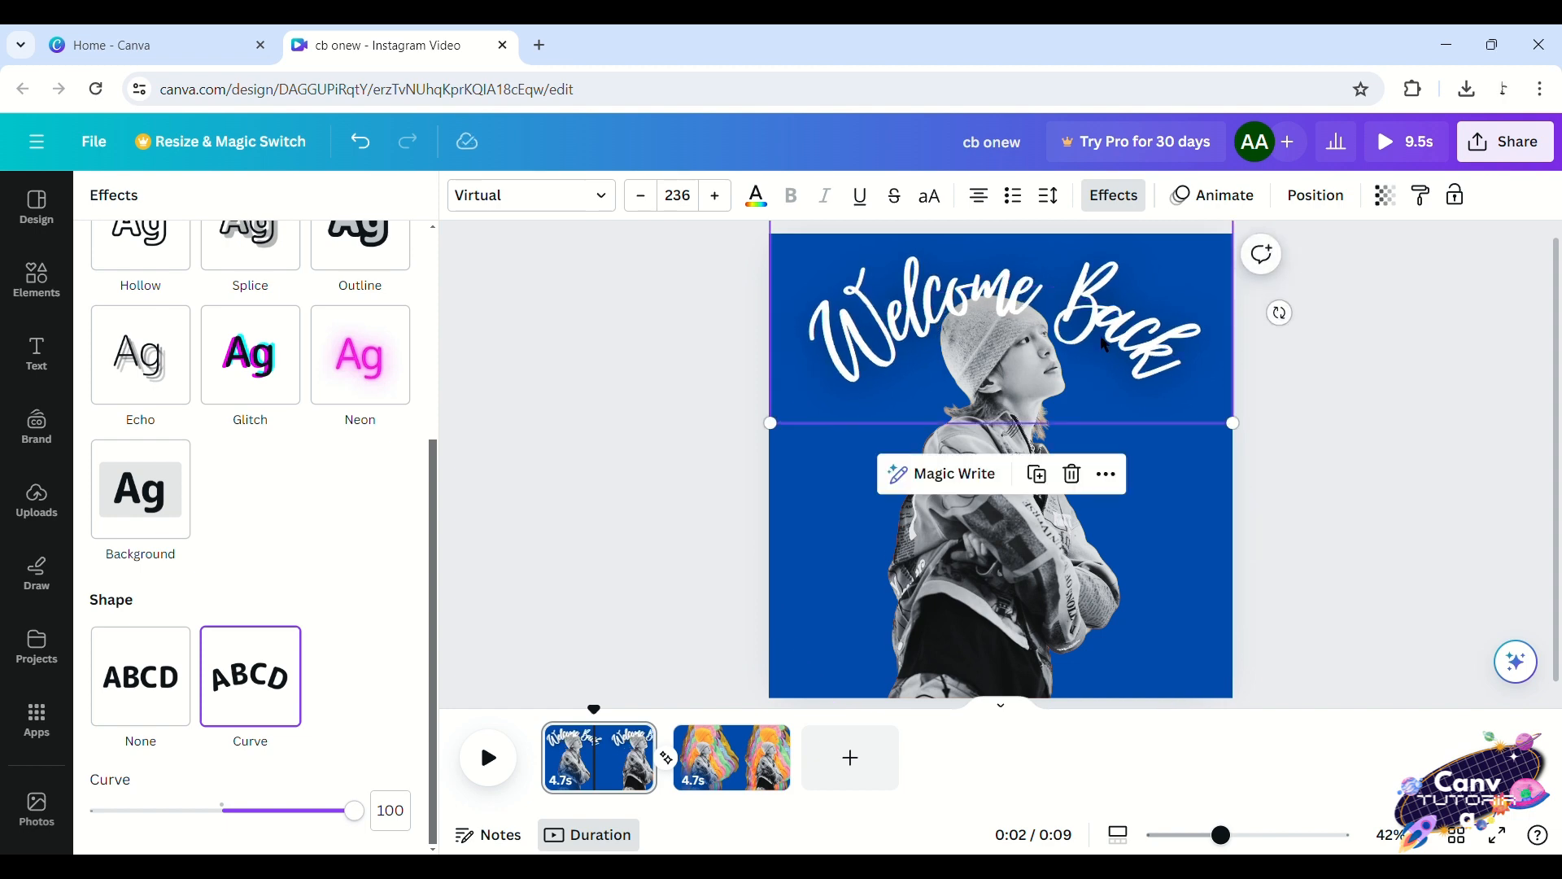
Duplicate the curved text, move the copy down over the cutout's torso, and change its wording to "ONEW"
{"action": "key", "text": "ctrl+d"}
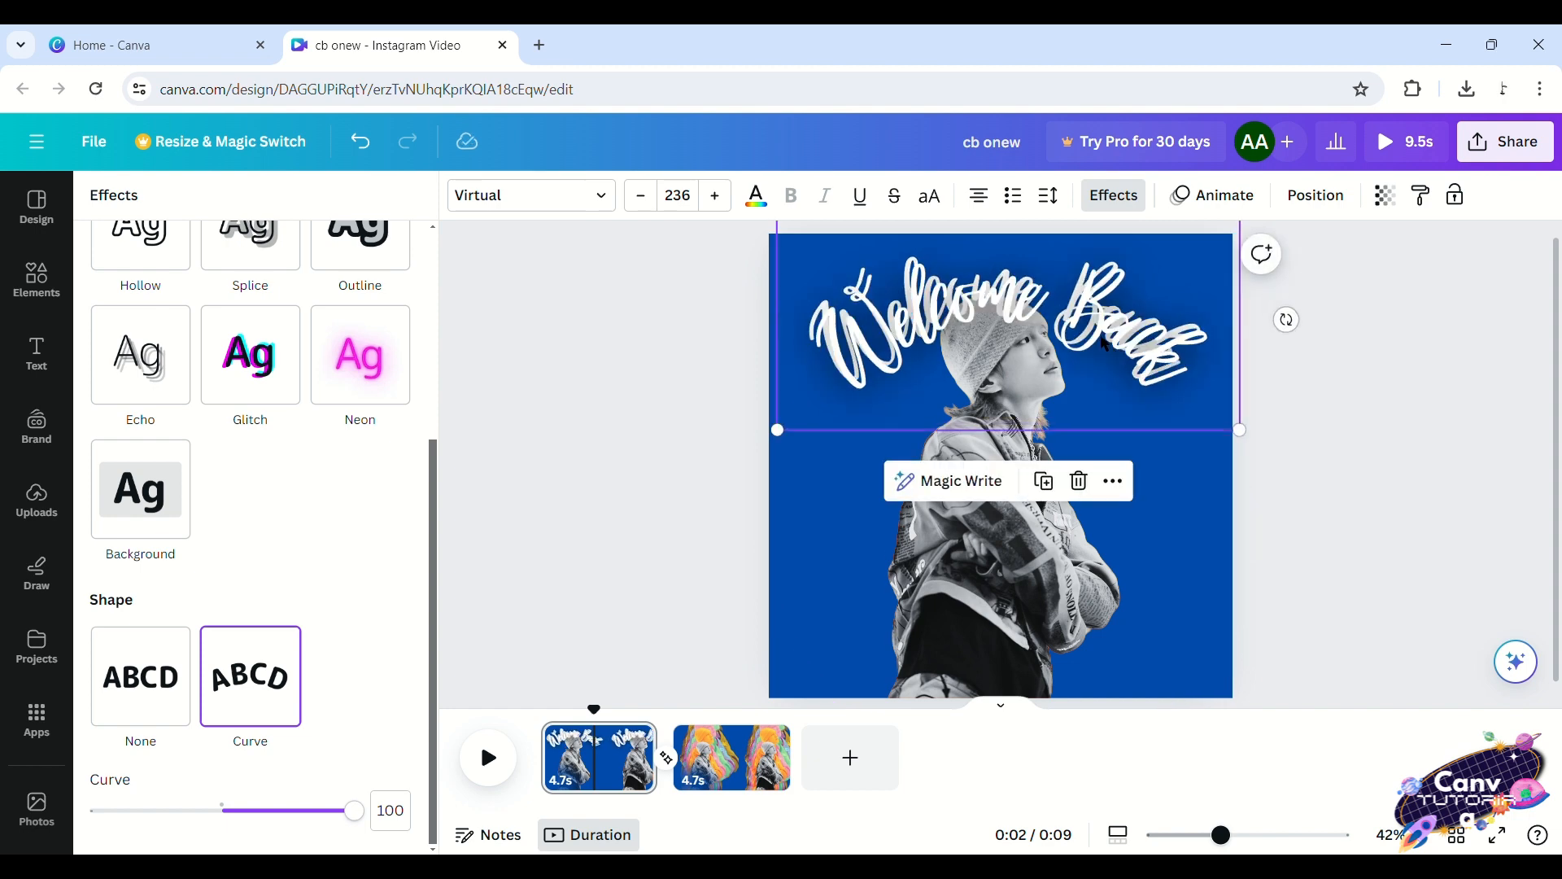
{"action": "left_click_drag", "start_coordinate": [1105, 345], "coordinate": [1096, 548]}
{"action": "double_click", "coordinate": [1096, 547]}
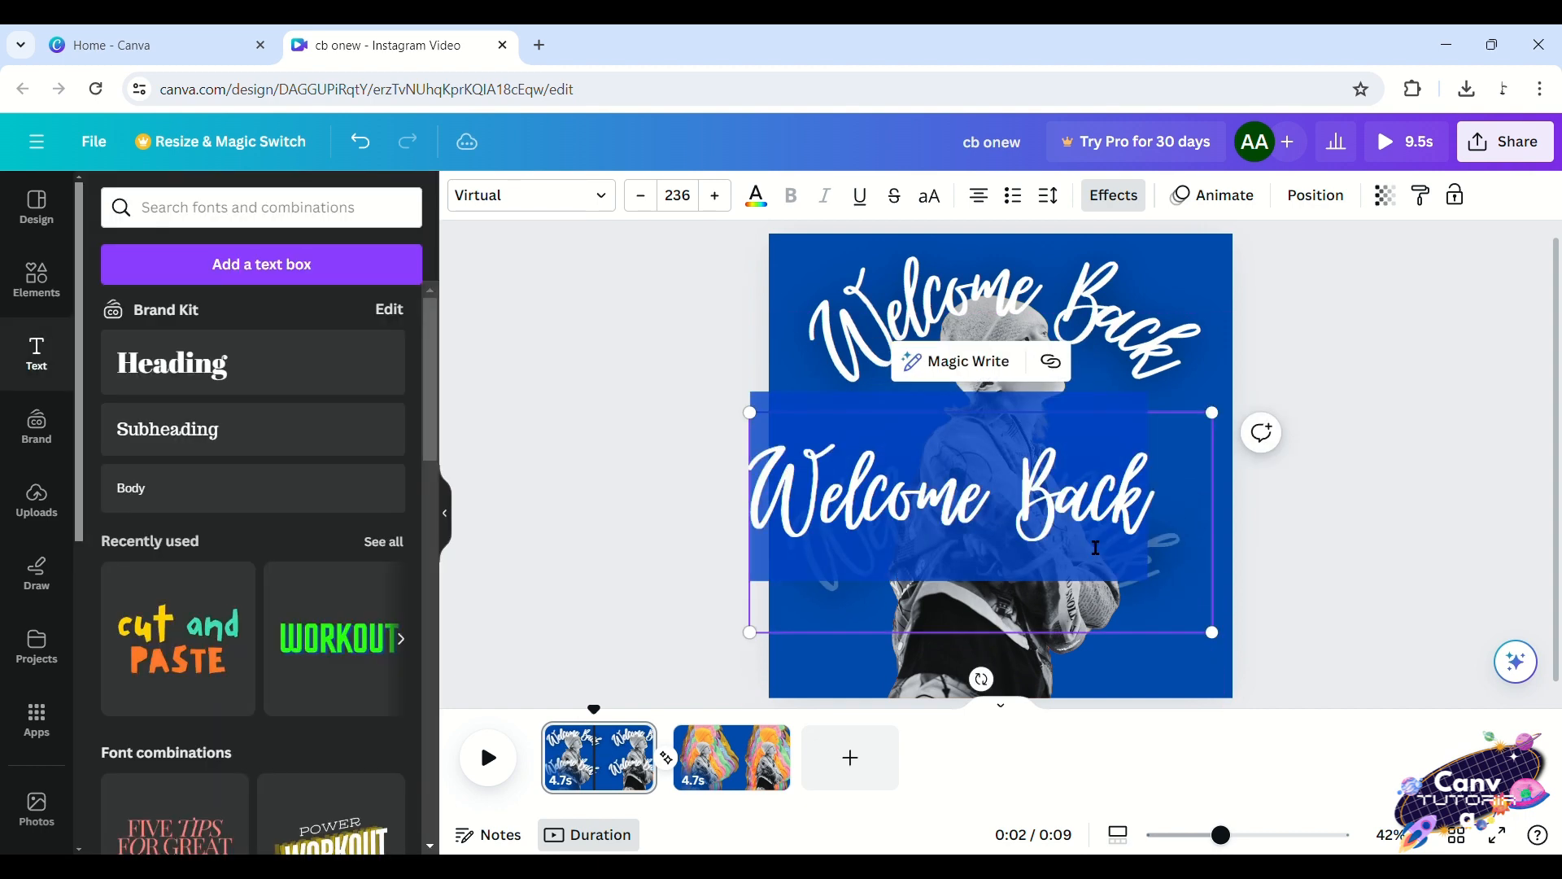
{"action": "type", "text": "ONEW"}
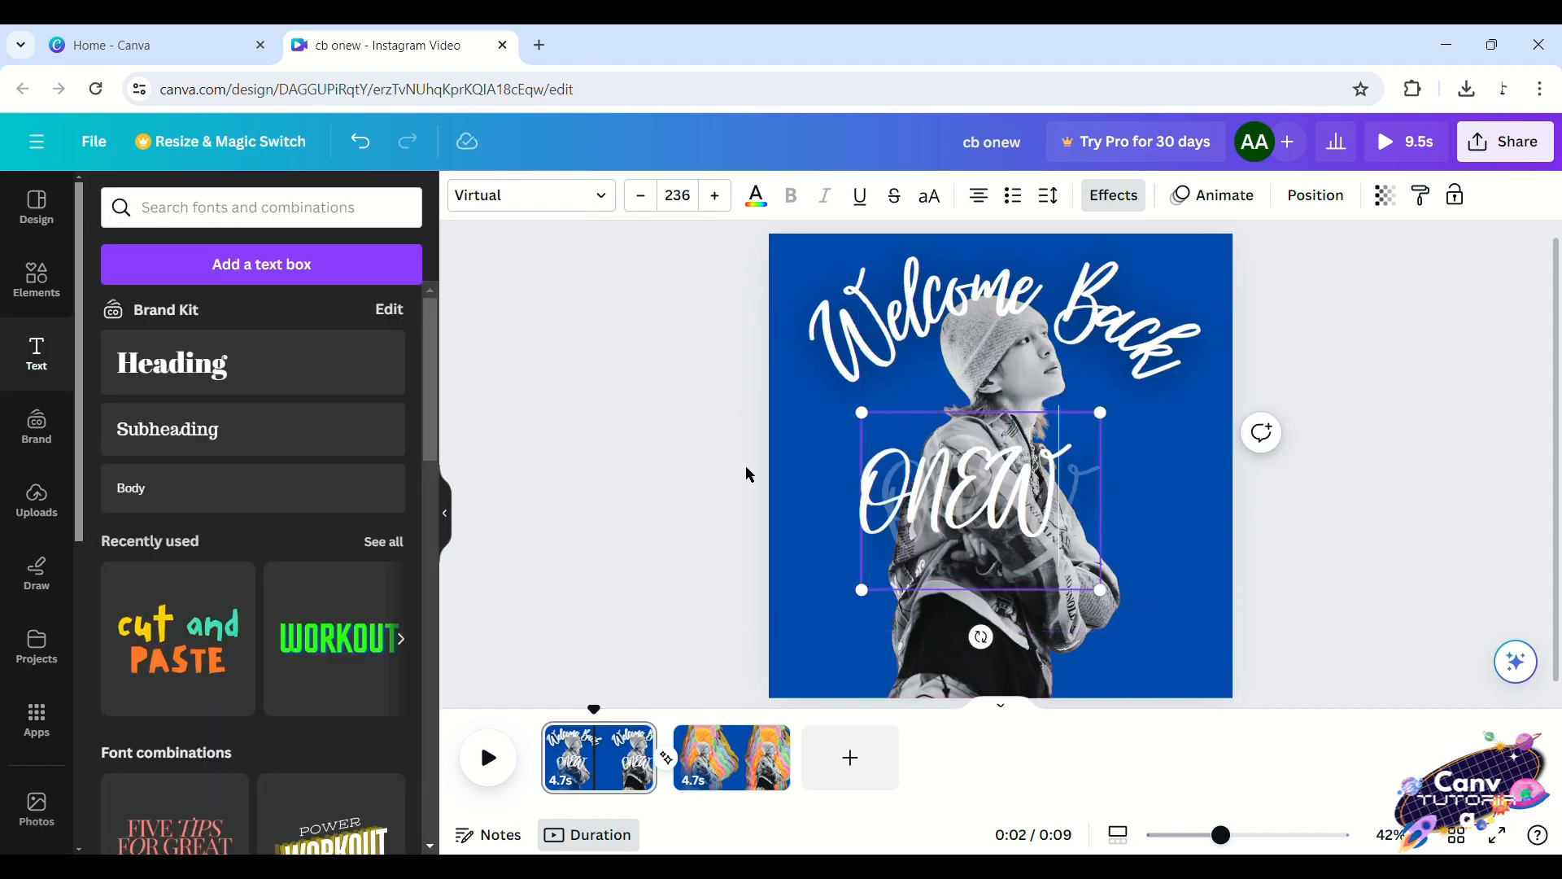
{"action": "key", "text": "Escape"}
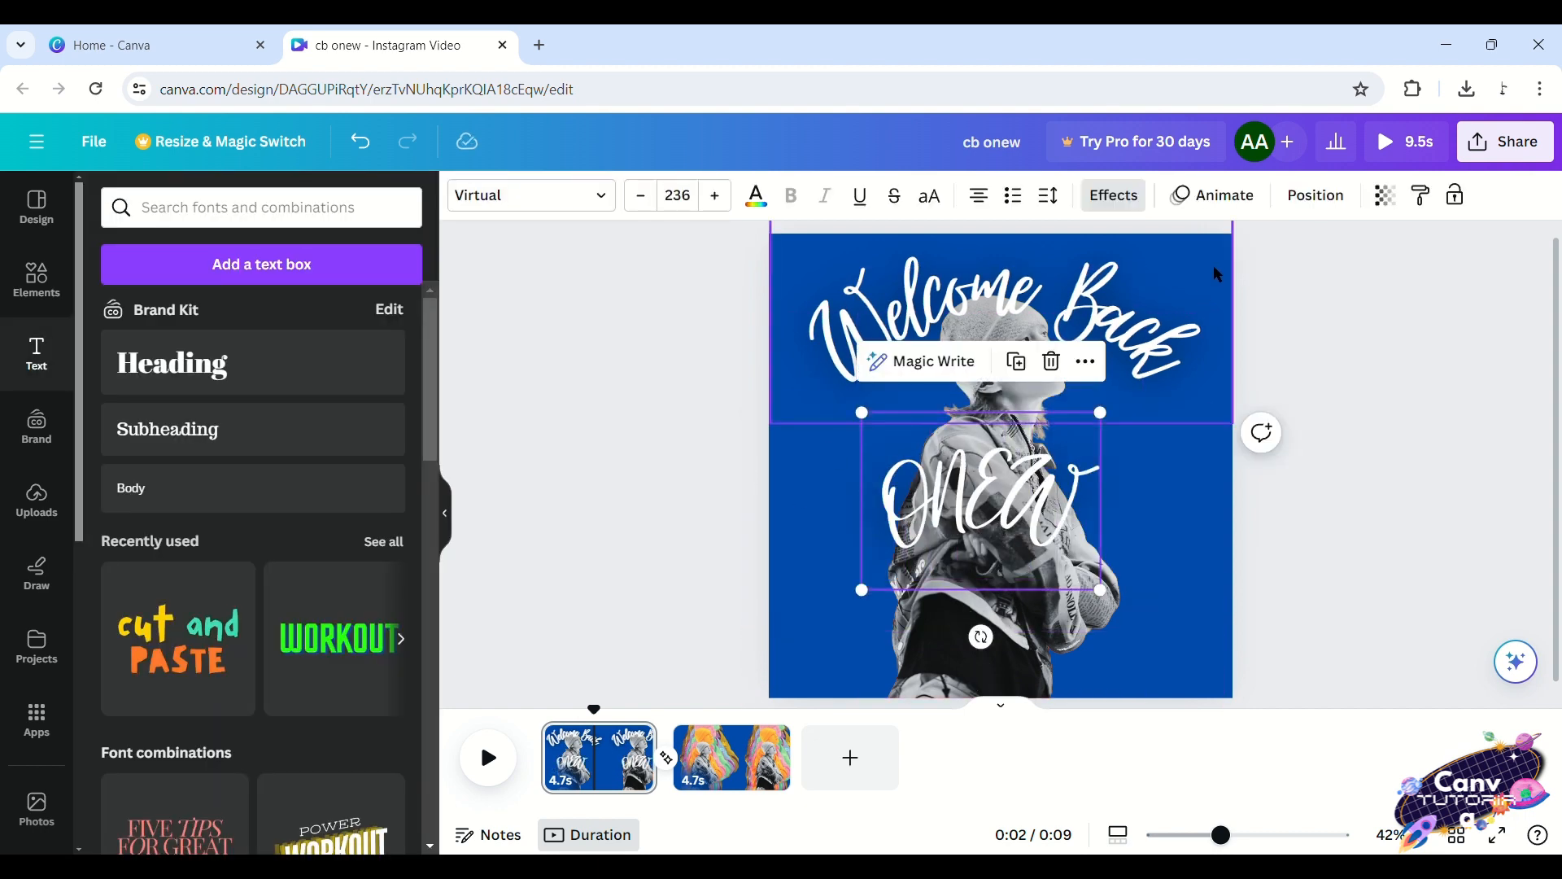
Rotate the curved "ONEW" text upside down and move it beyond the lower edge of the first page
{"action": "left_click", "coordinate": [1115, 214]}
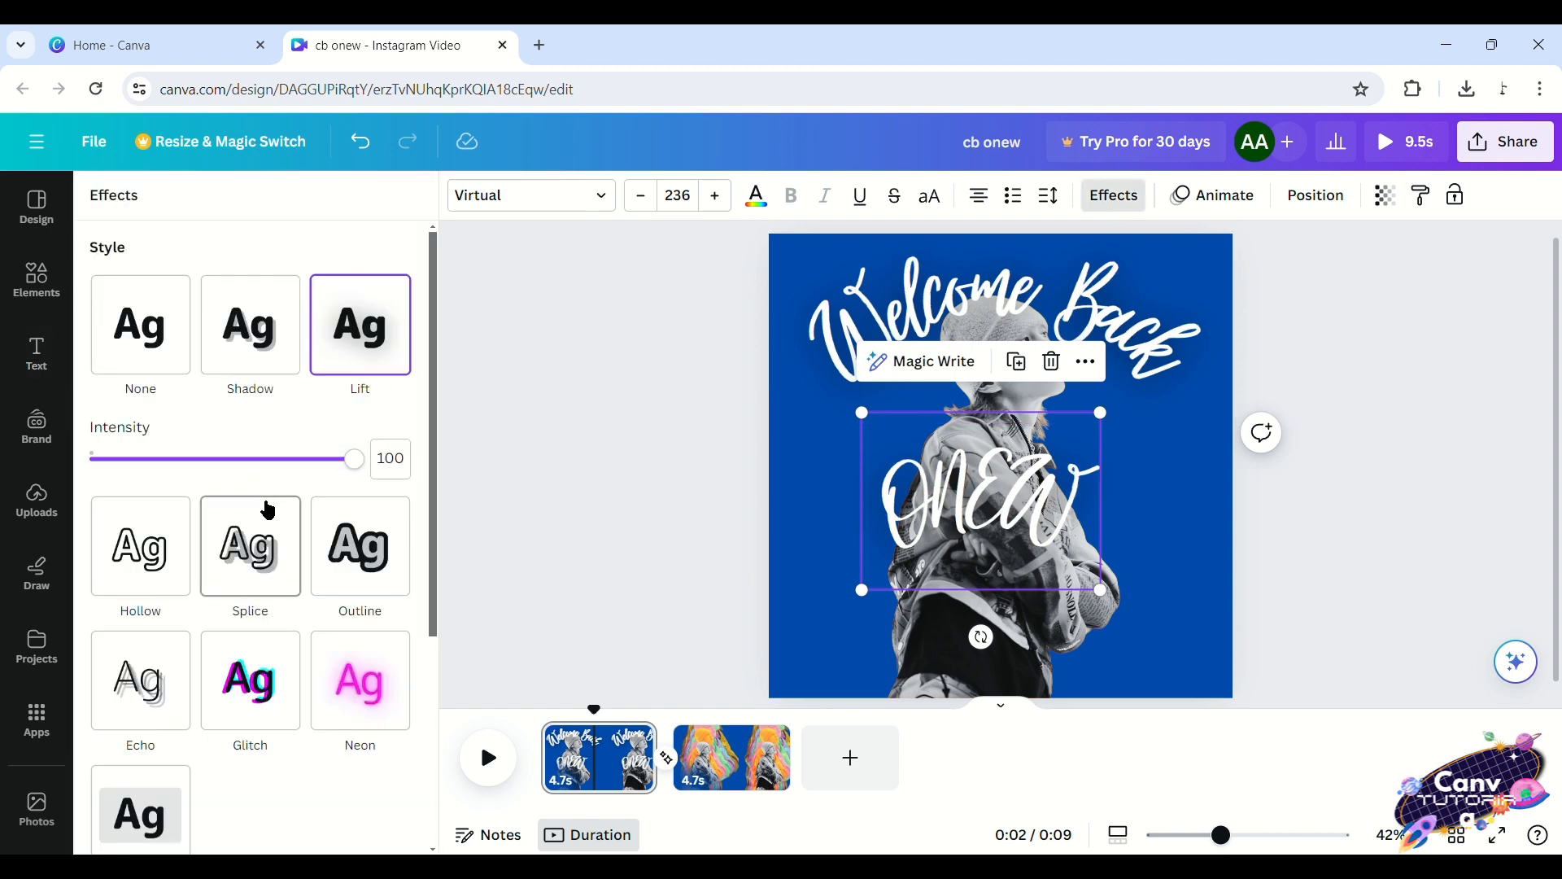
{"action": "scroll", "coordinate": [283, 533], "scroll_direction": "down", "scroll_amount": 4}
{"action": "left_click_drag", "start_coordinate": [980, 637], "coordinate": [990, 394]}
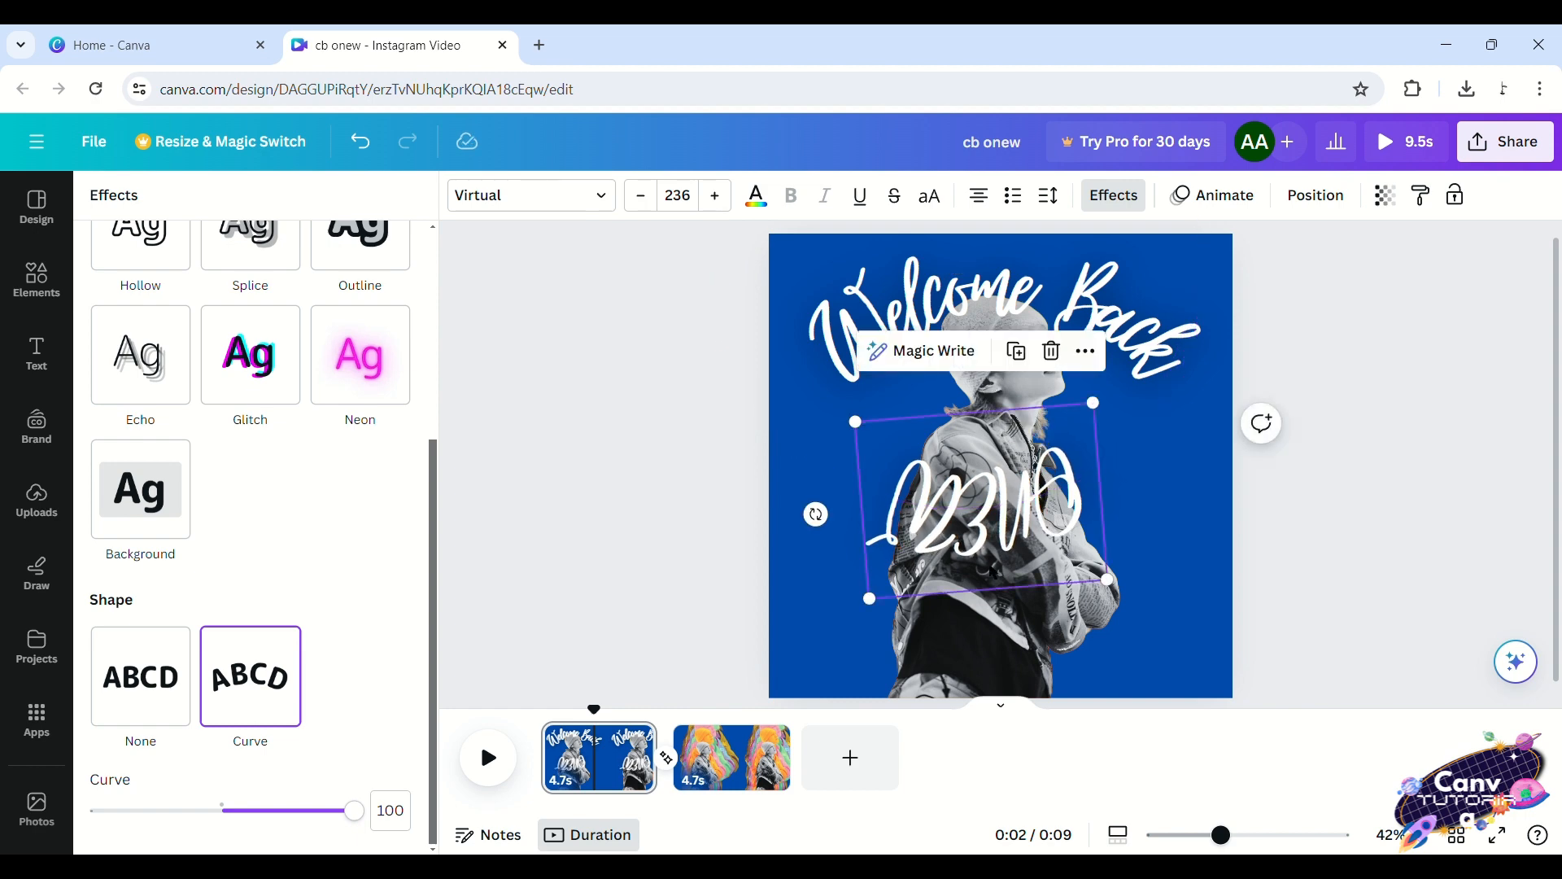
{"action": "left_click_drag", "start_coordinate": [826, 523], "coordinate": [814, 499]}
{"action": "left_click_drag", "start_coordinate": [998, 533], "coordinate": [990, 753]}
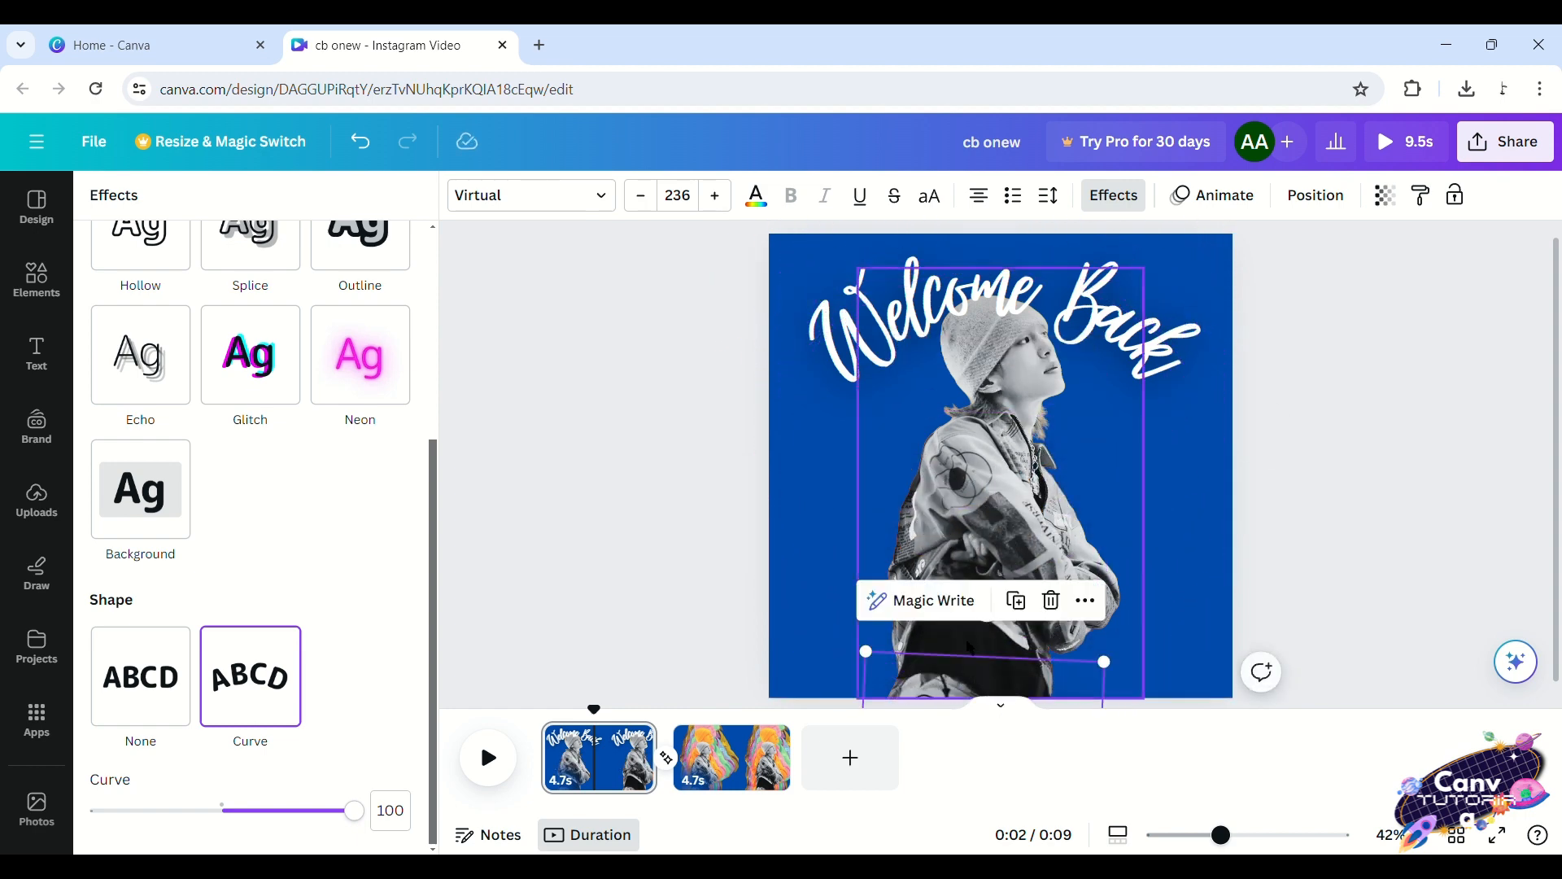
Group the upside-down "ONEW" text with the "Welcome Back" text on the first page
{"action": "left_click", "coordinate": [984, 323], "text": "shift"}
{"action": "left_click", "coordinate": [987, 257]}
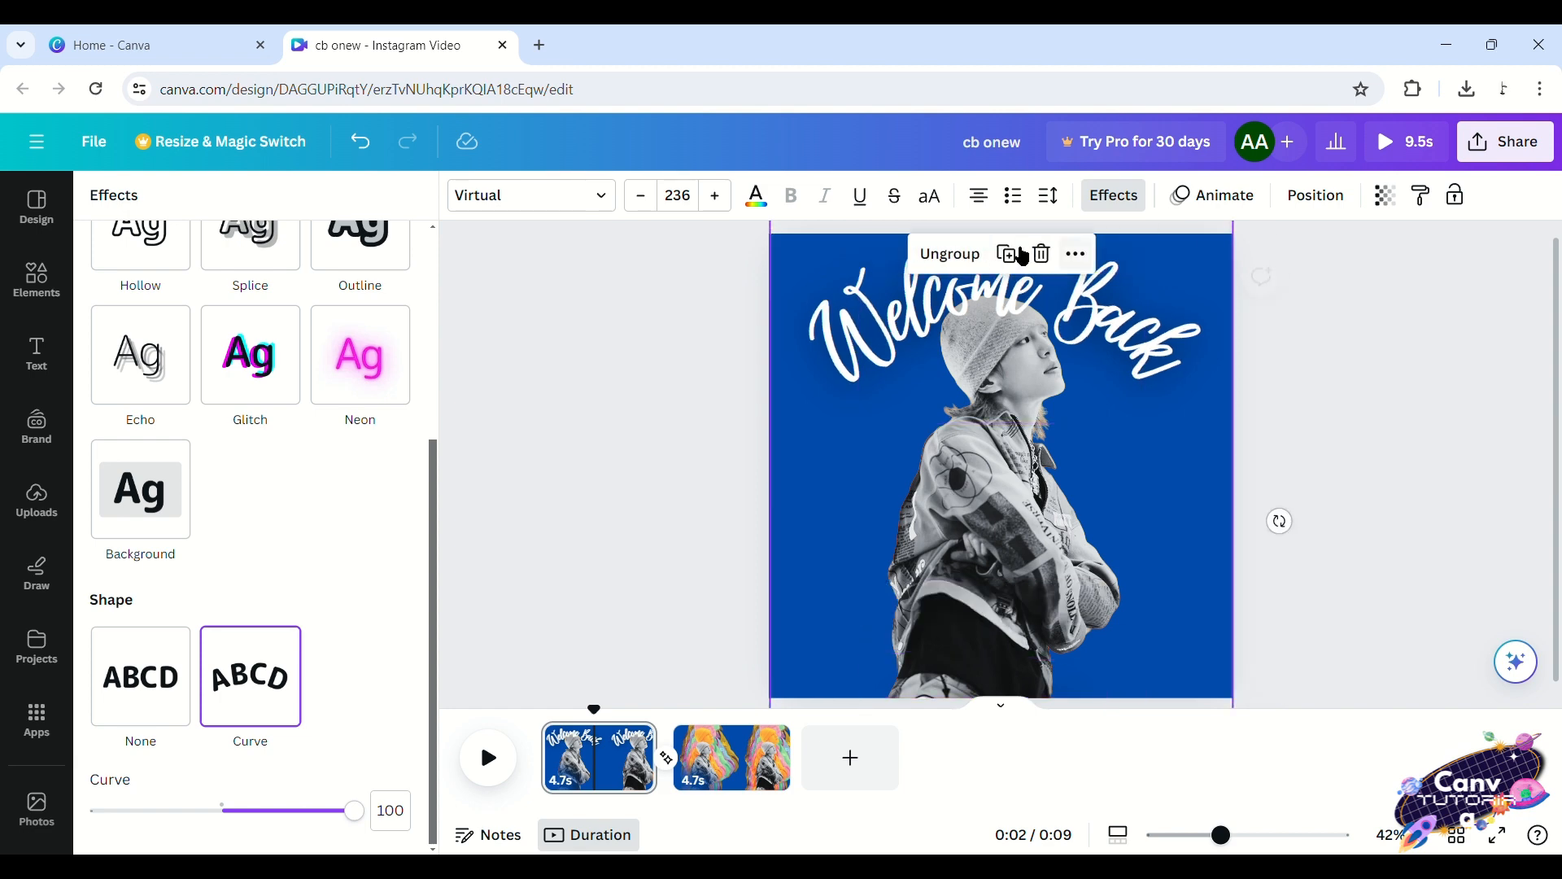
{"action": "left_click", "coordinate": [826, 340]}
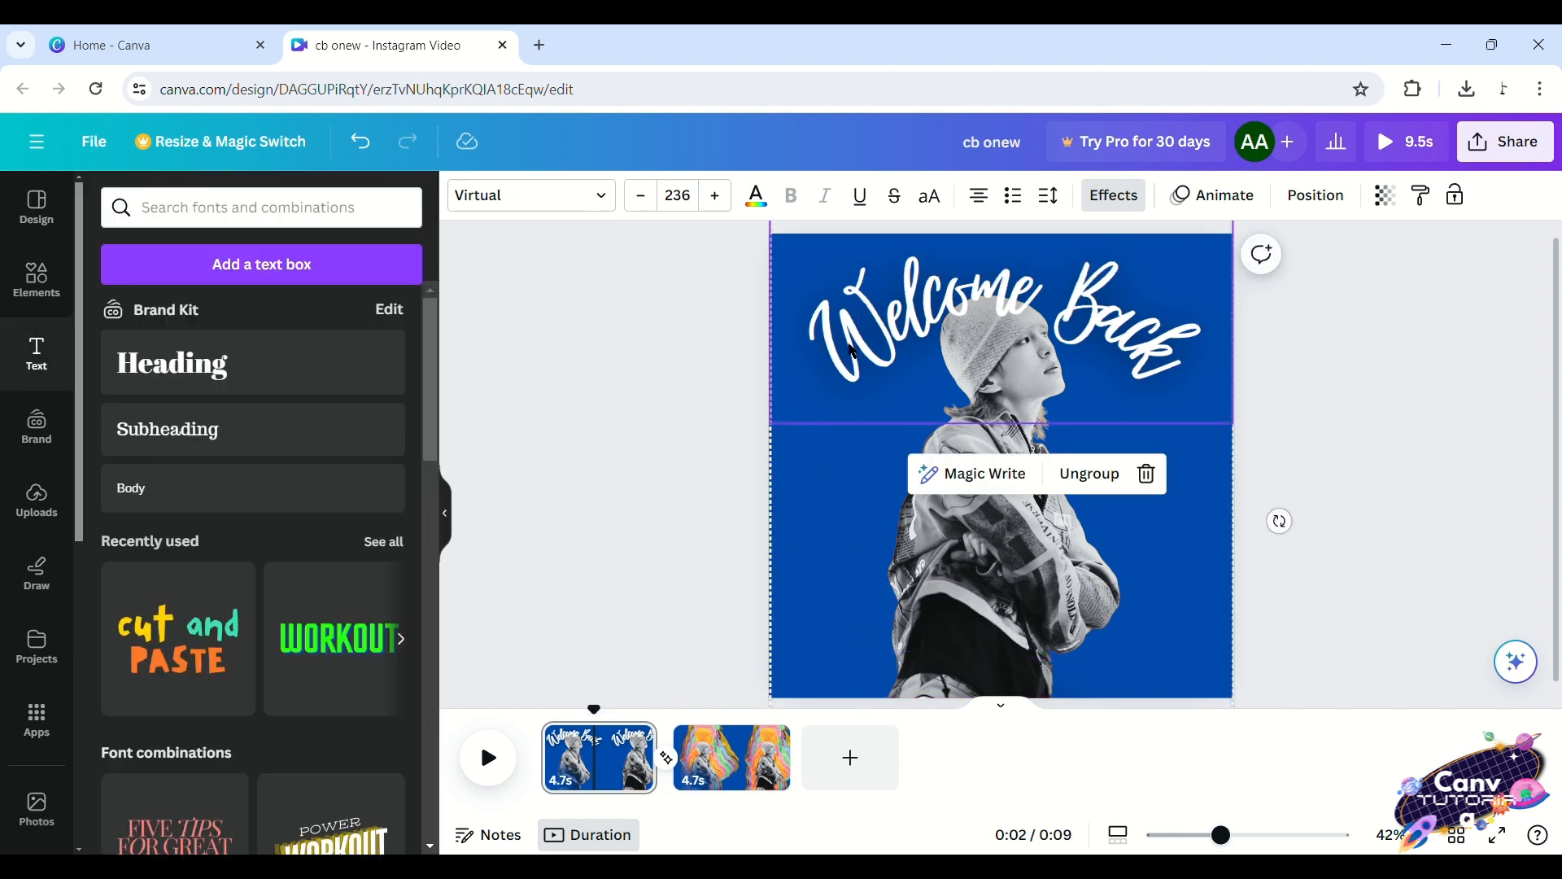
{"action": "left_click", "coordinate": [608, 384]}
Copy the text group onto the second page and rotate it a half turn so "ONEW" reads upright above the cutout
{"action": "left_click", "coordinate": [860, 327]}
{"action": "left_click", "coordinate": [714, 752]}
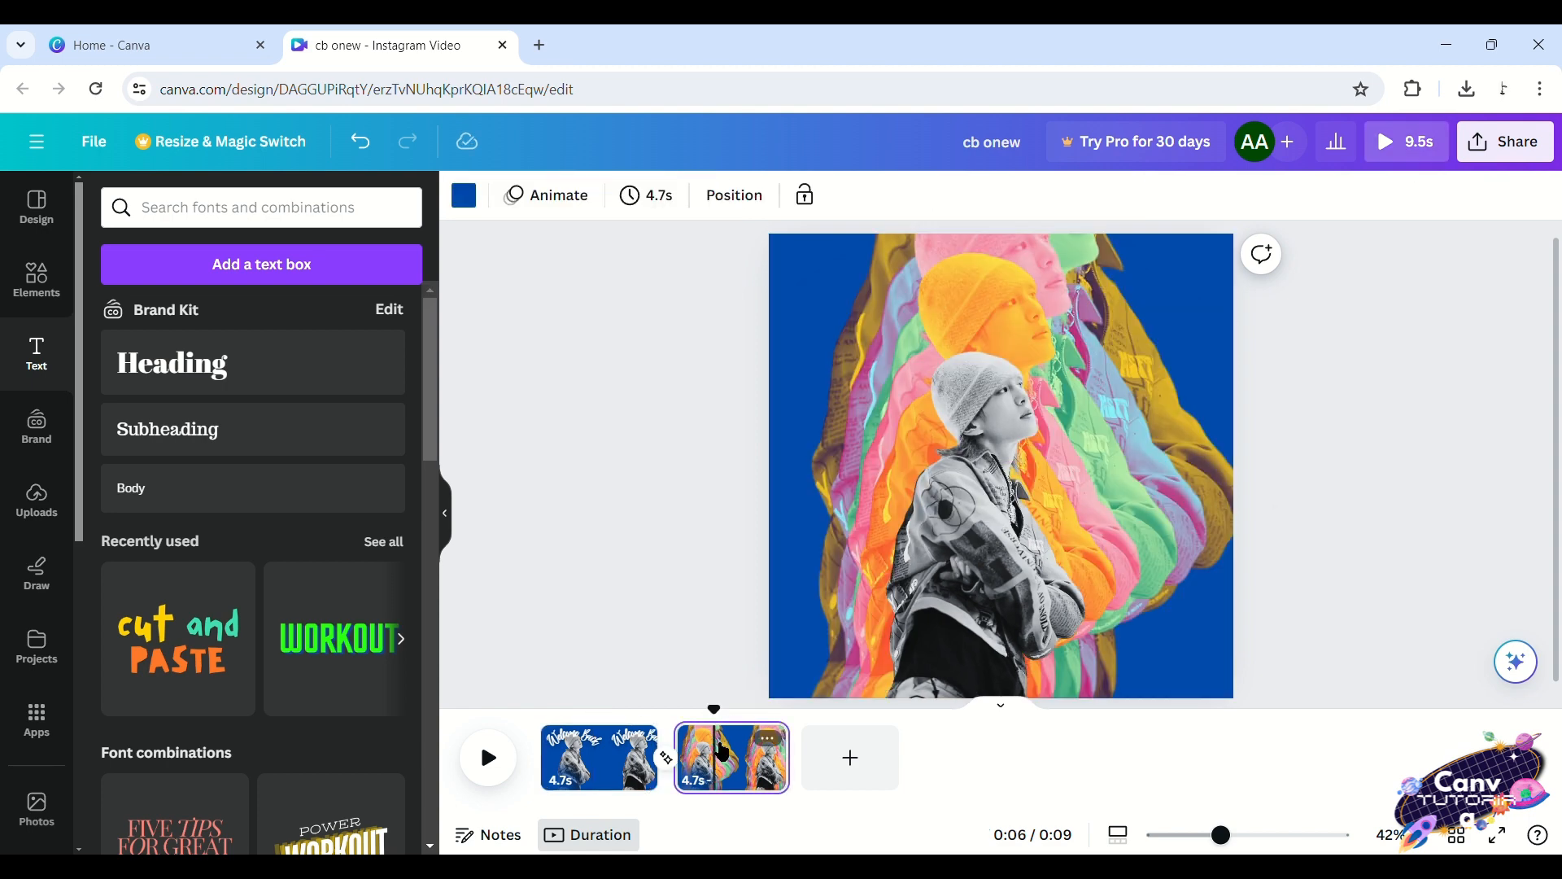
{"action": "left_click", "coordinate": [908, 328]}
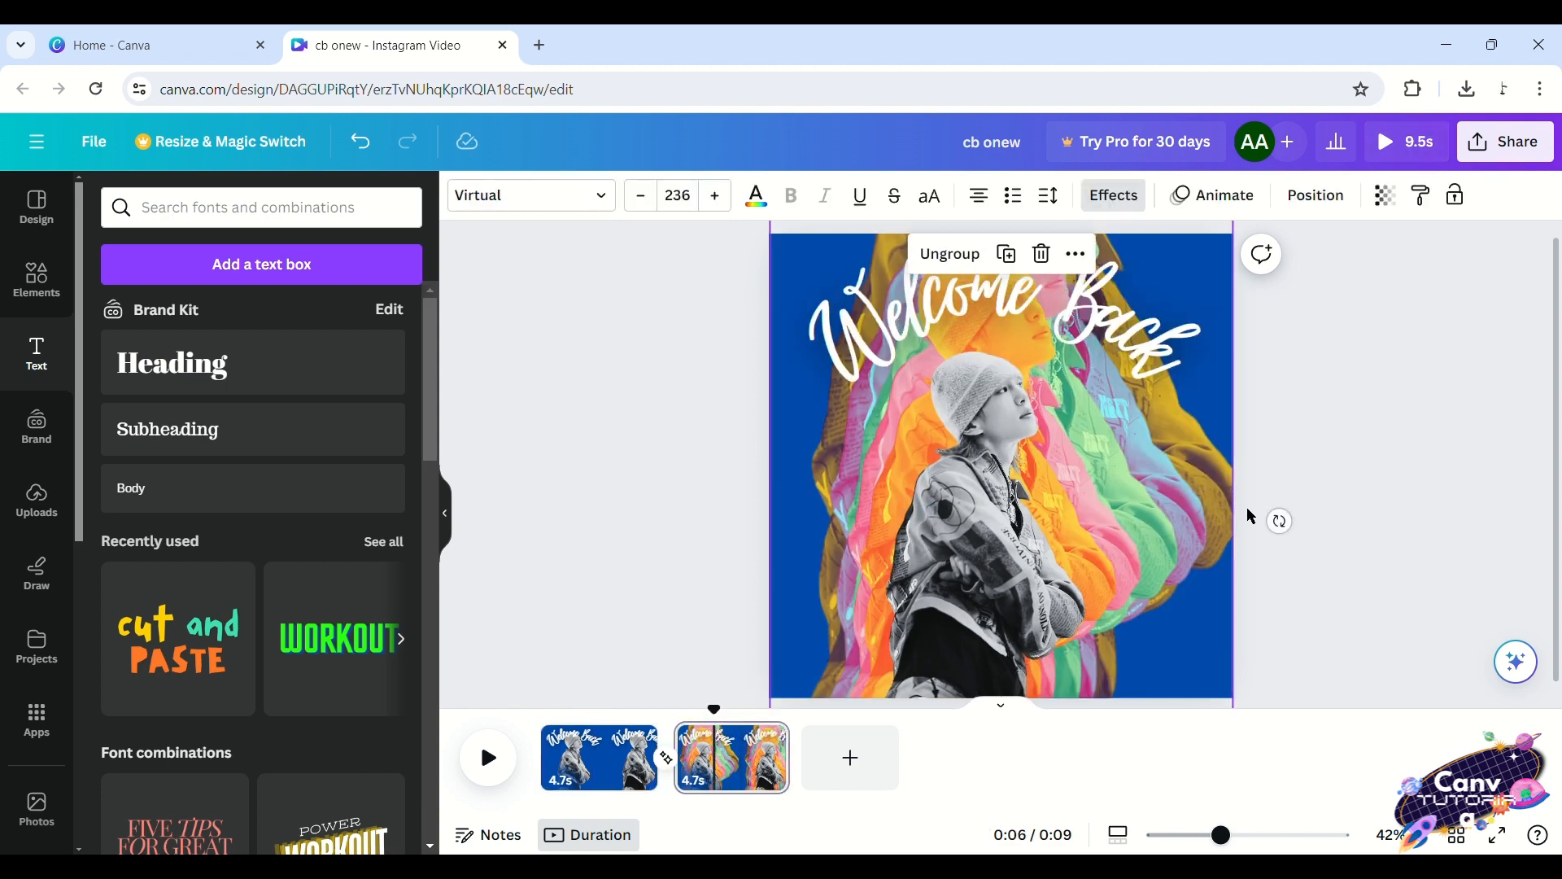
{"action": "left_click_drag", "start_coordinate": [1277, 521], "coordinate": [737, 530]}
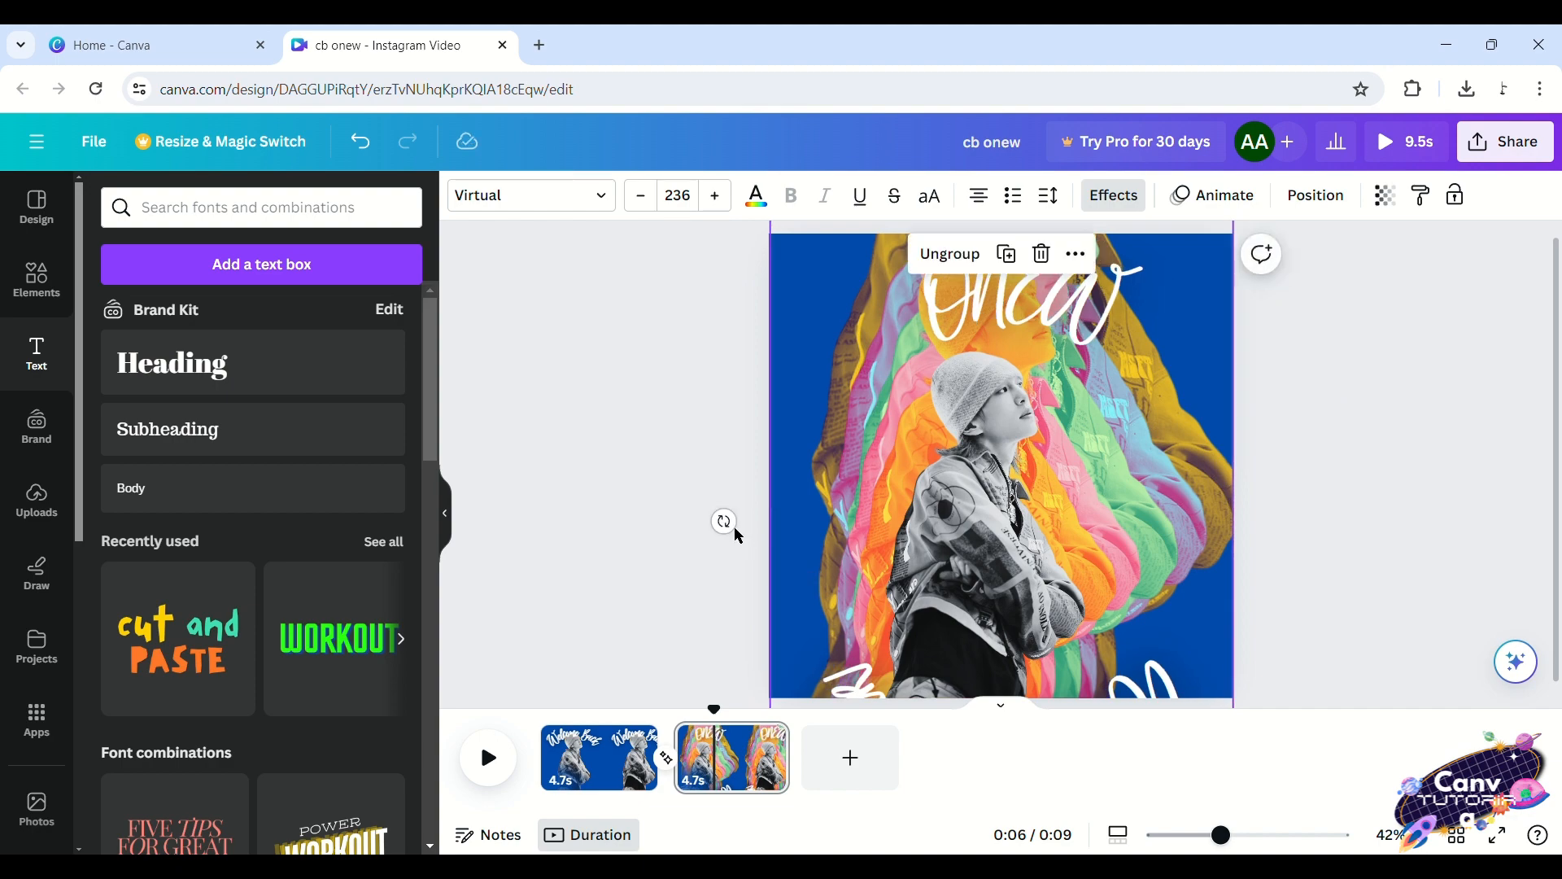
Play the video from late in the first page to check the text's rotation into the second page
{"action": "left_click", "coordinate": [651, 757]}
{"action": "mouse_move", "coordinate": [600, 721]}
{"action": "left_mouse_down"}
{"action": "mouse_move", "coordinate": [680, 715]}
{"action": "mouse_move", "coordinate": [623, 715]}
{"action": "left_mouse_up"}
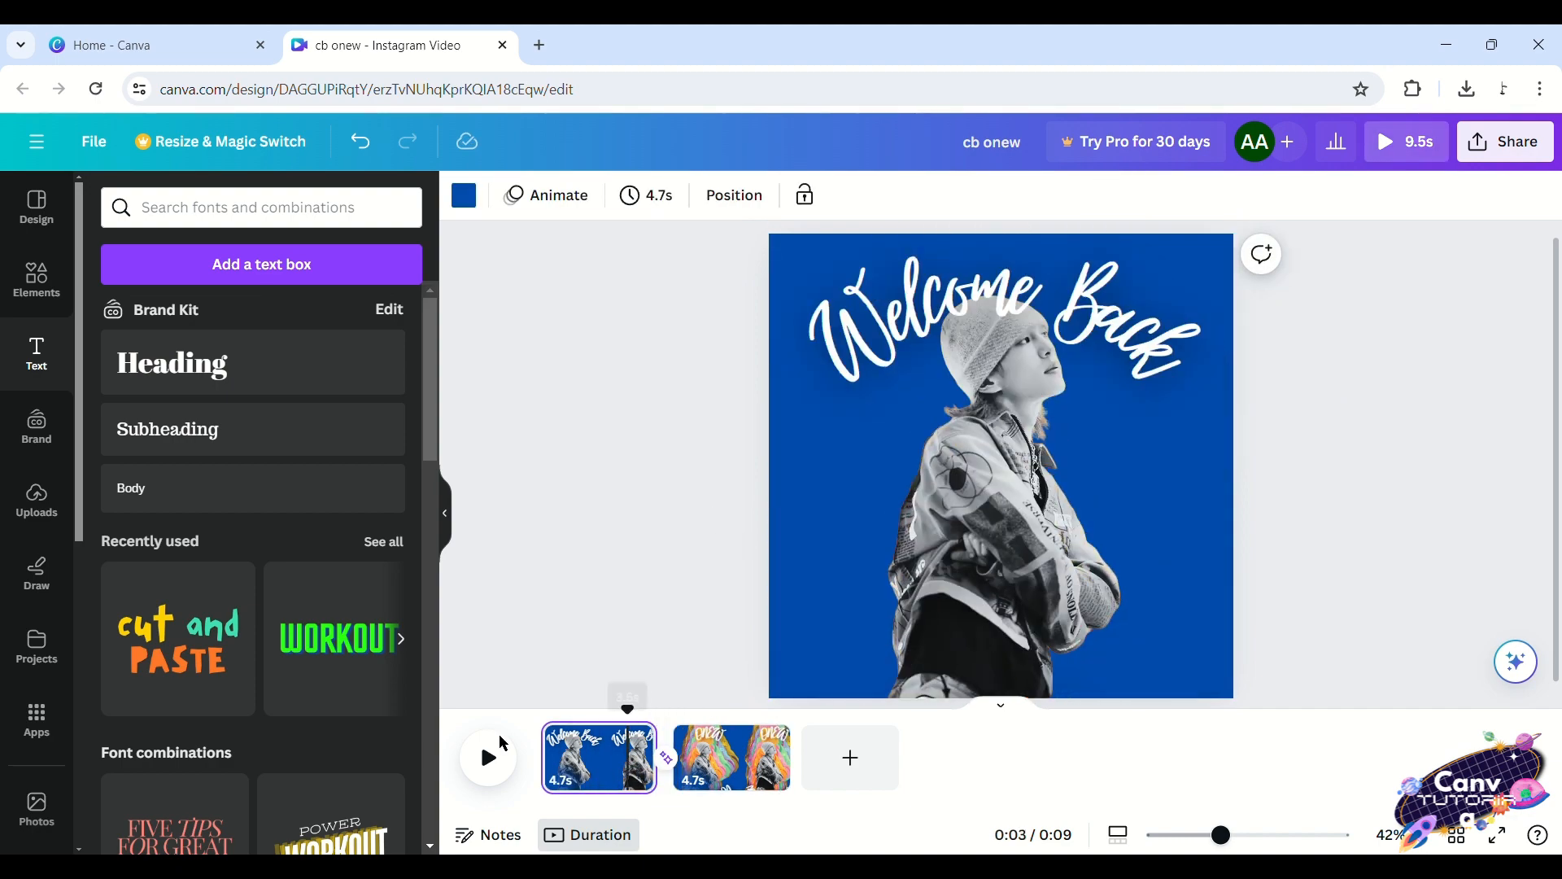
{"action": "left_click", "coordinate": [492, 758]}
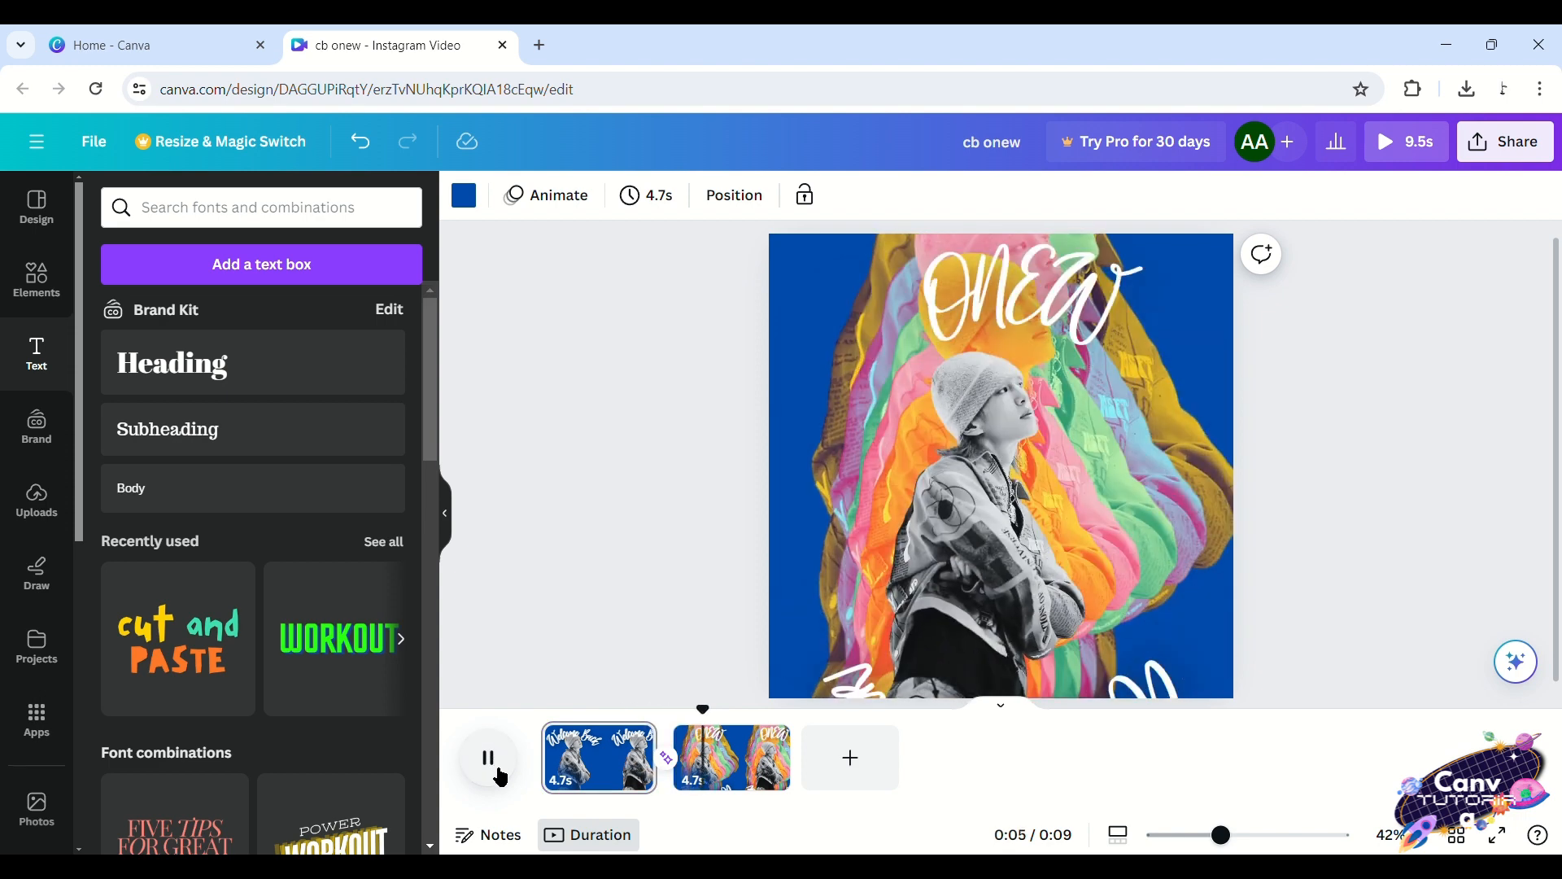
{"action": "left_click", "coordinate": [491, 758]}
Try the rotated text group slightly lower and further left on the second page, and preview the page transition
{"action": "left_click", "coordinate": [945, 630]}
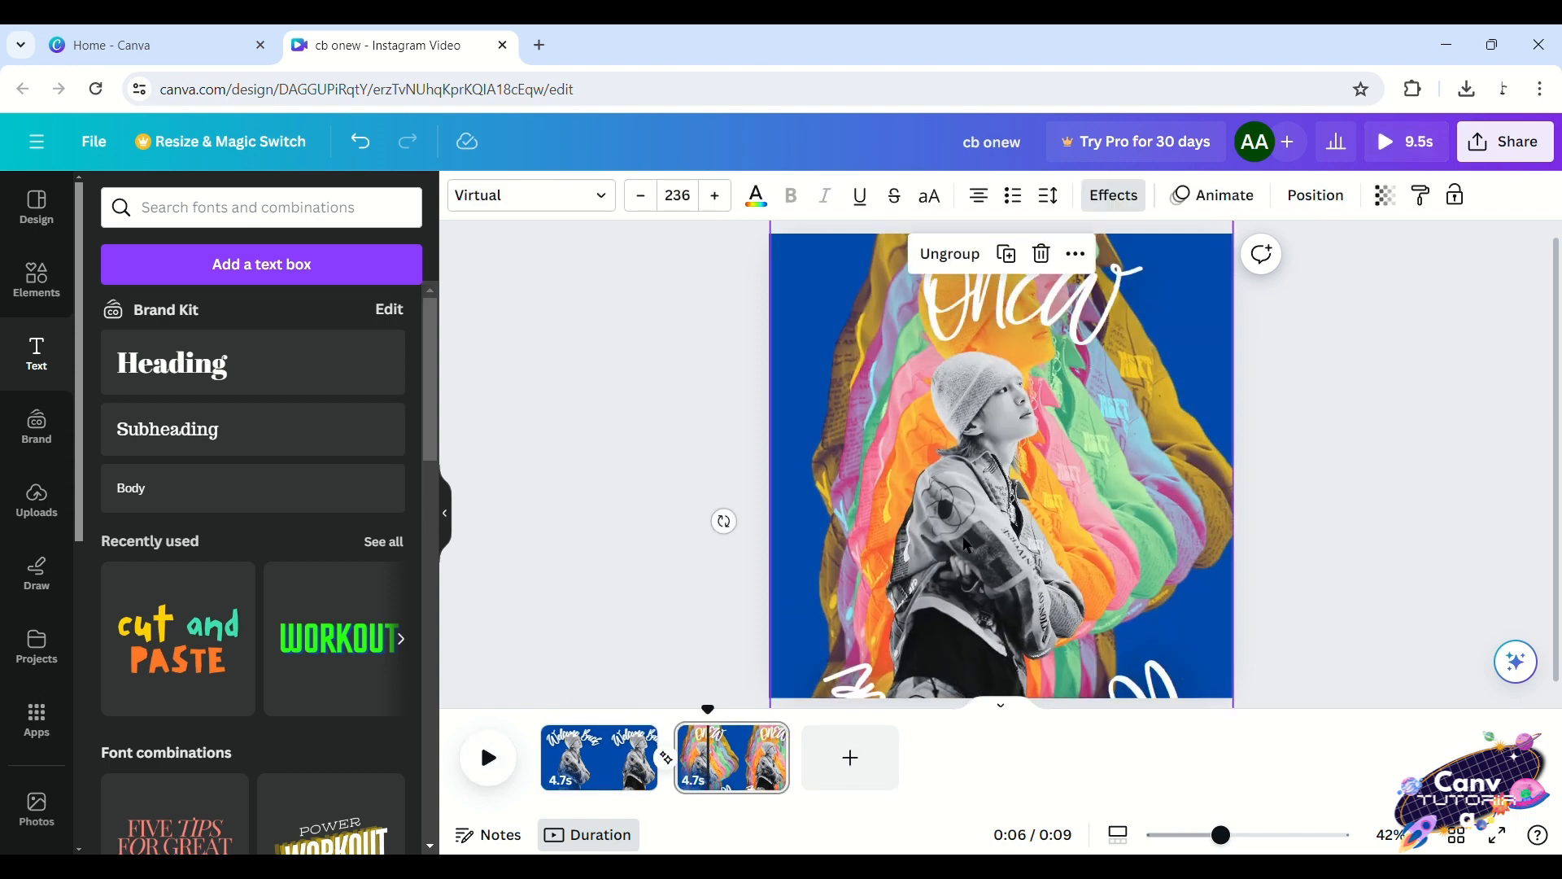
{"action": "left_click_drag", "start_coordinate": [1024, 297], "coordinate": [1003, 318]}
{"action": "left_click_drag", "start_coordinate": [1003, 319], "coordinate": [1006, 345]}
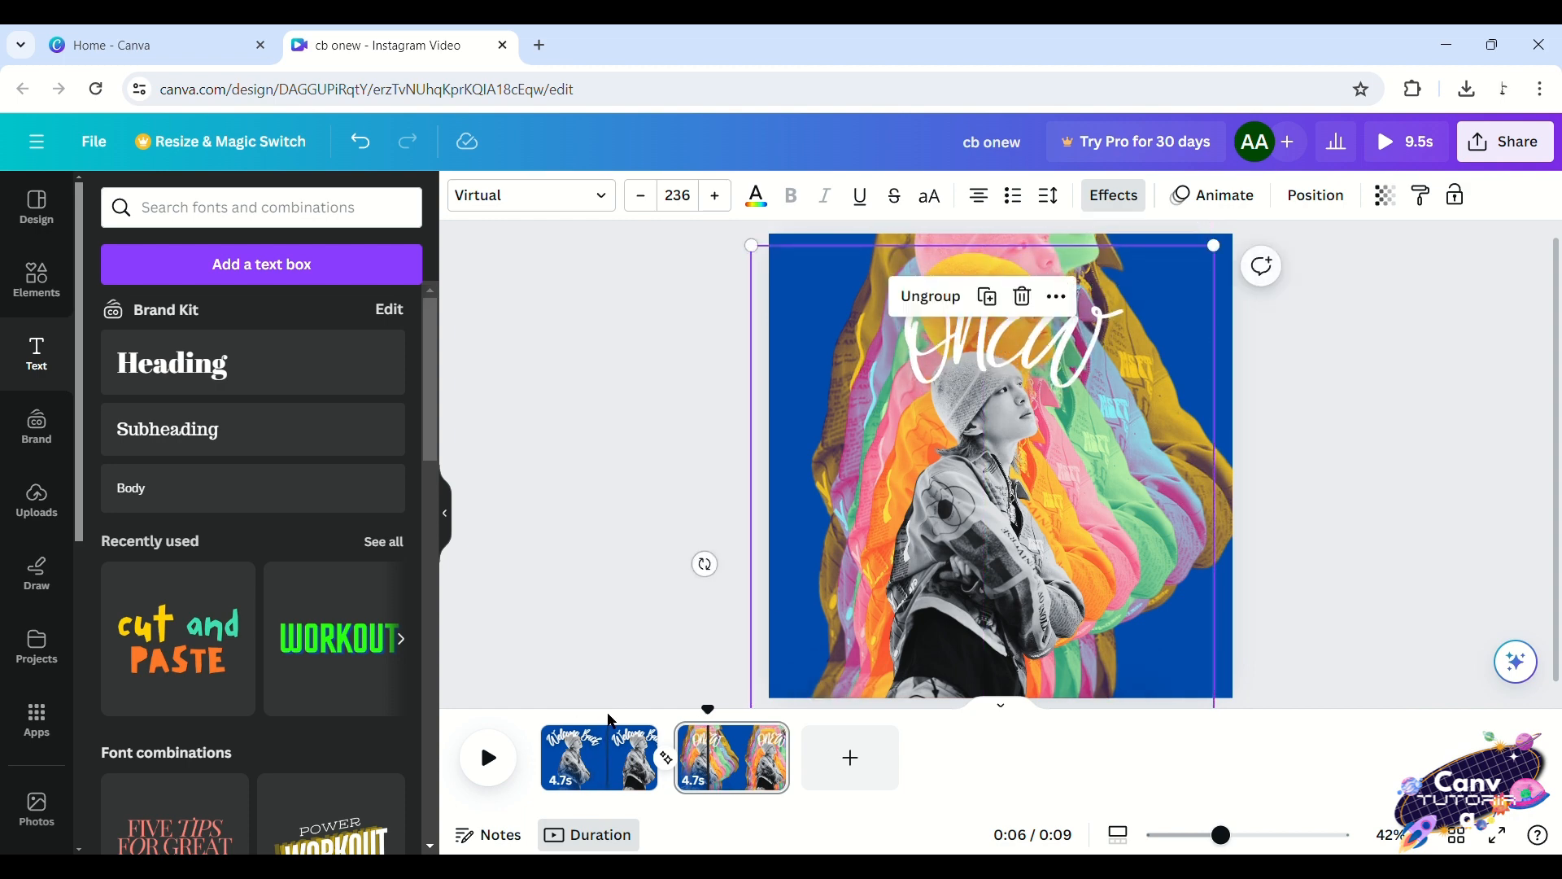
{"action": "mouse_move", "coordinate": [608, 715]}
{"action": "left_mouse_down"}
{"action": "mouse_move", "coordinate": [693, 713]}
{"action": "mouse_move", "coordinate": [638, 713]}
{"action": "left_mouse_up"}
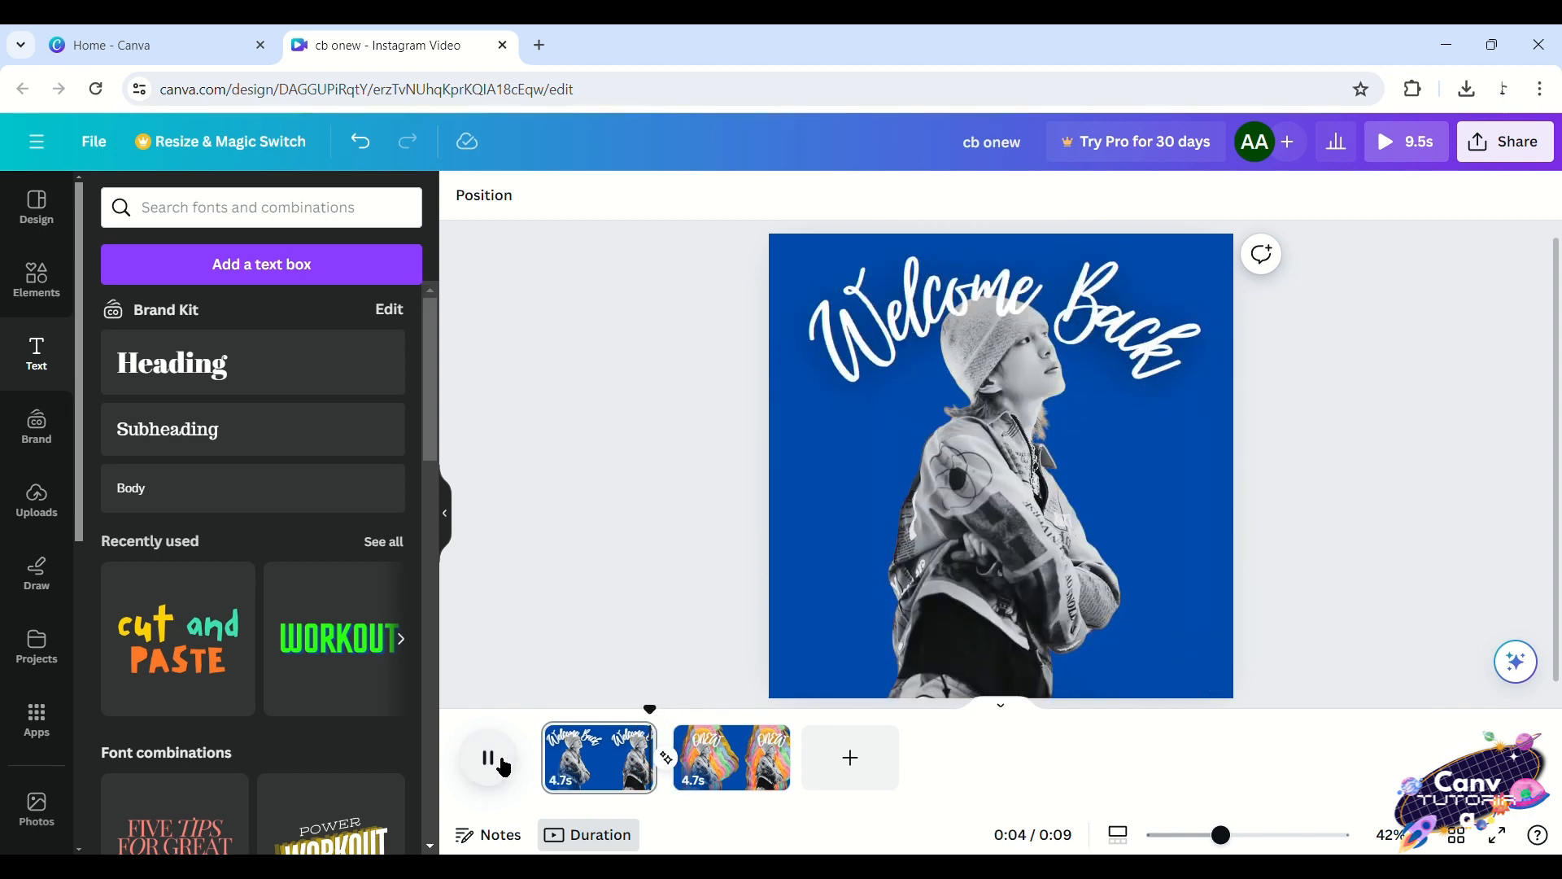
{"action": "left_click", "coordinate": [492, 760]}
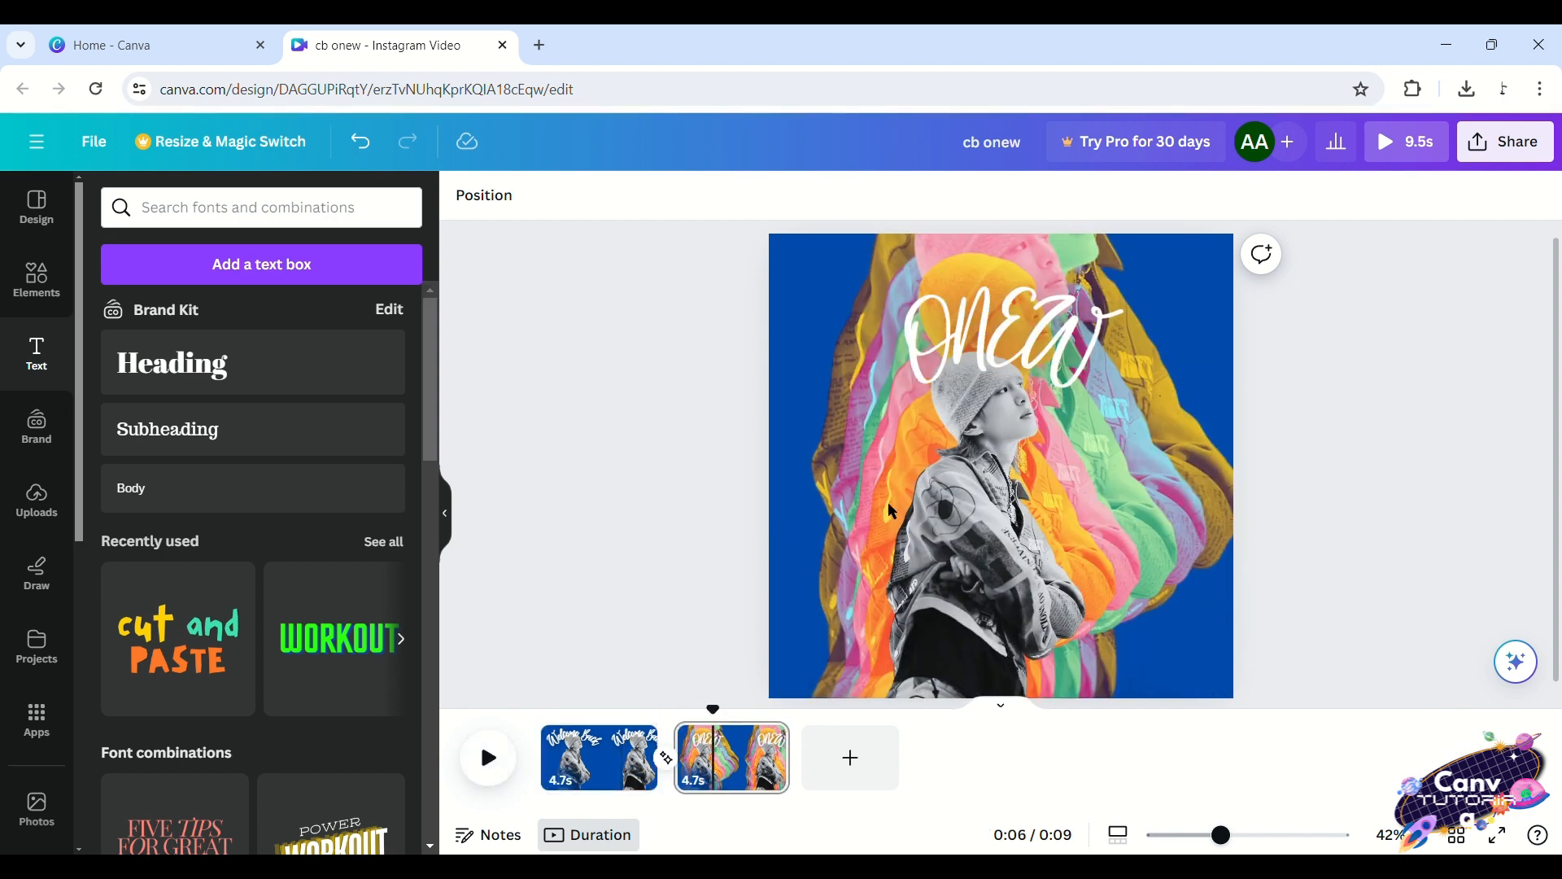
Ungroup the second page's texts, place the "ONEW" layer behind the grayscale cutout, and shift it slightly left
{"action": "left_click", "coordinate": [1000, 358]}
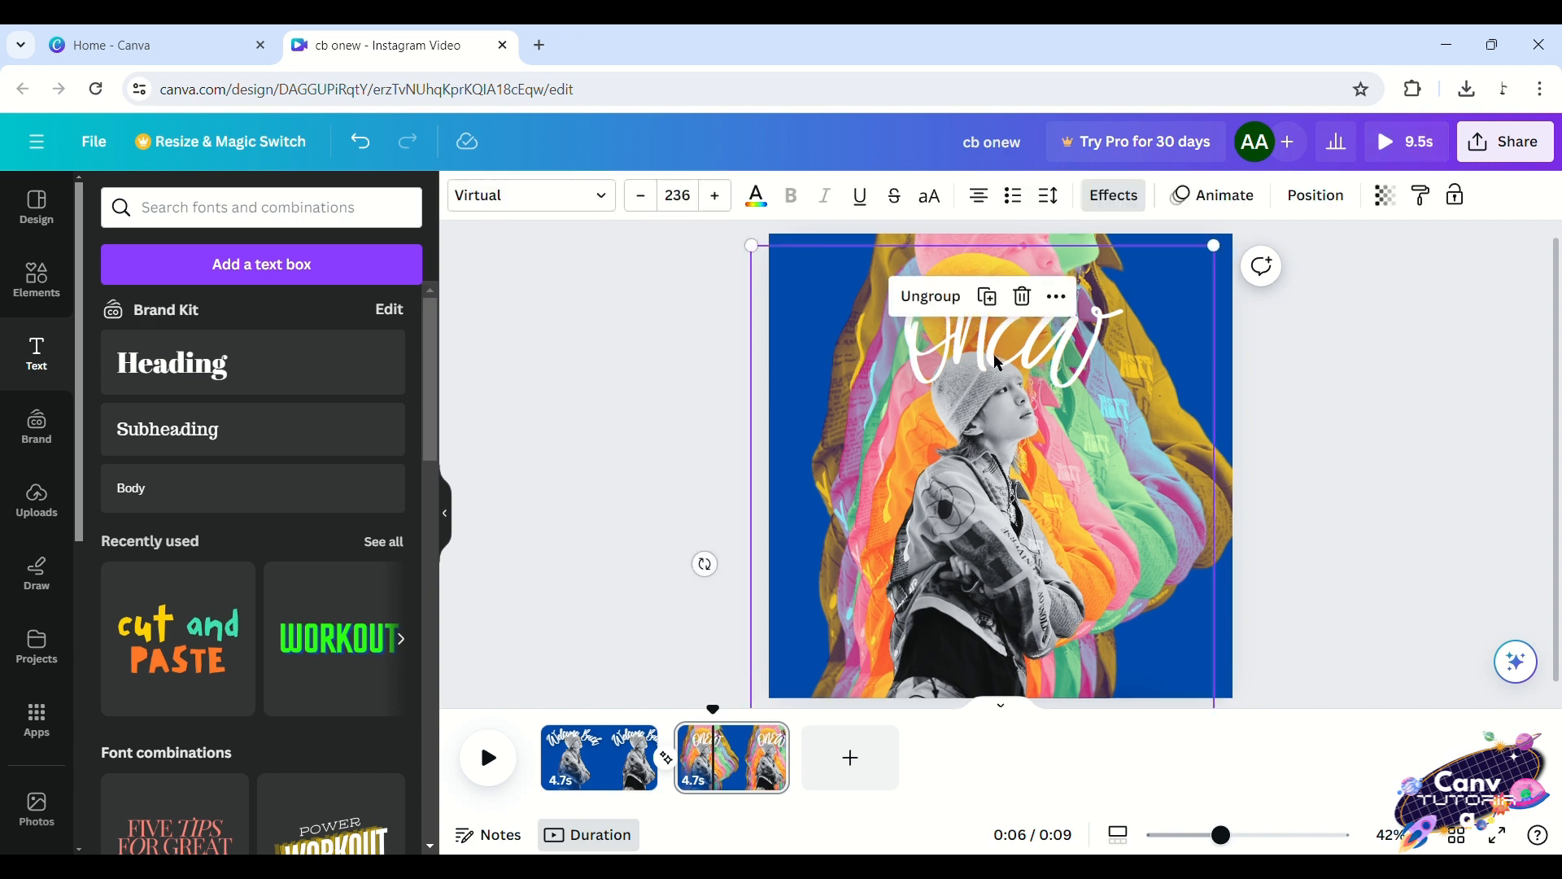
{"action": "left_click", "coordinate": [999, 363]}
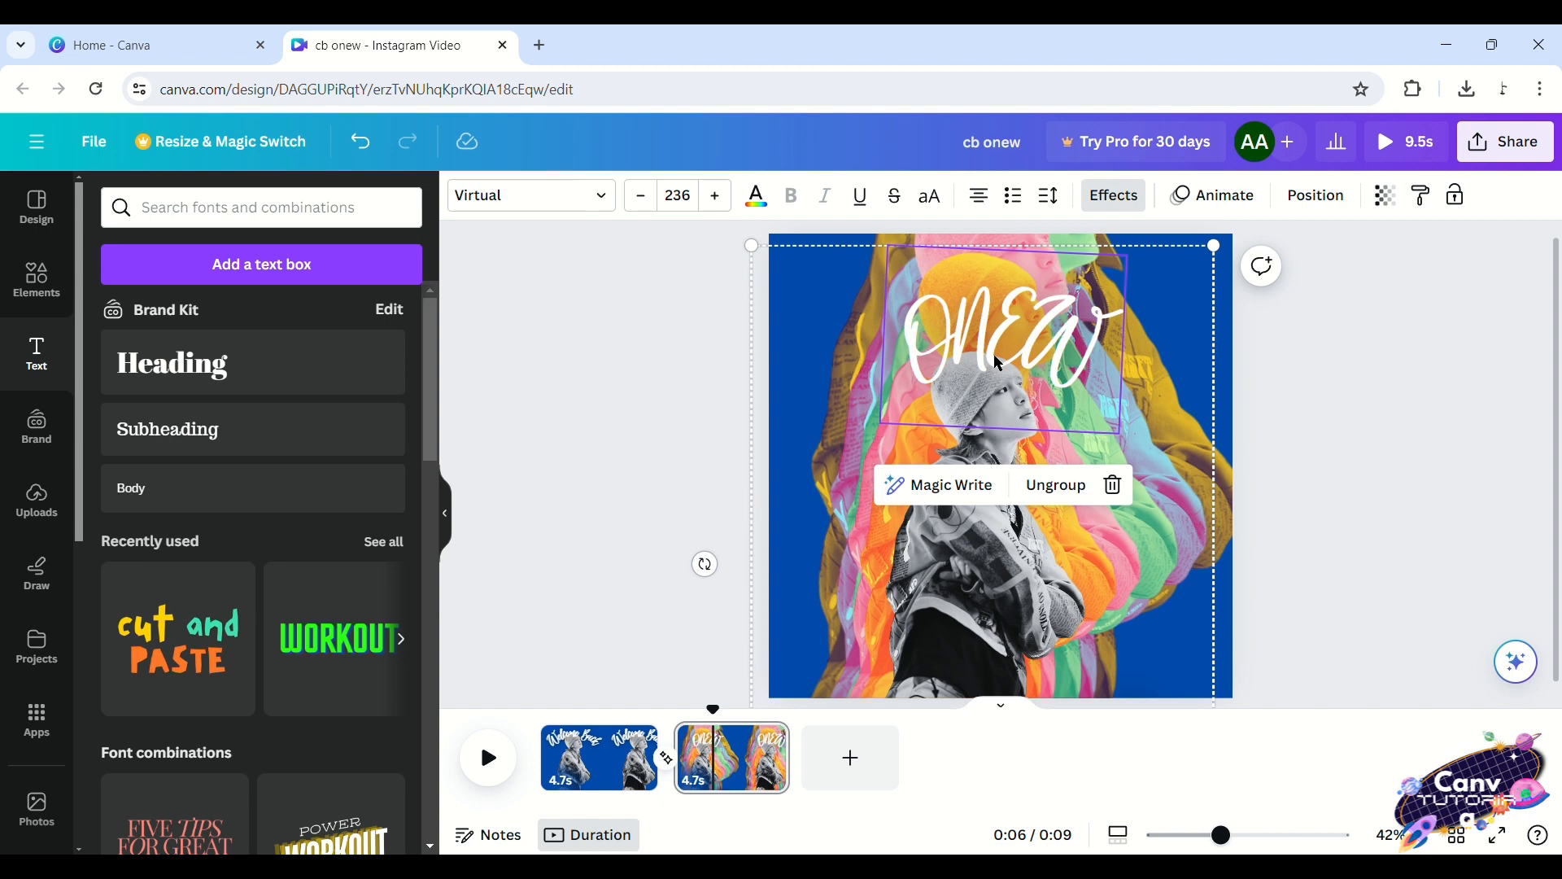
{"action": "left_click", "coordinate": [1042, 488]}
{"action": "left_click", "coordinate": [951, 363]}
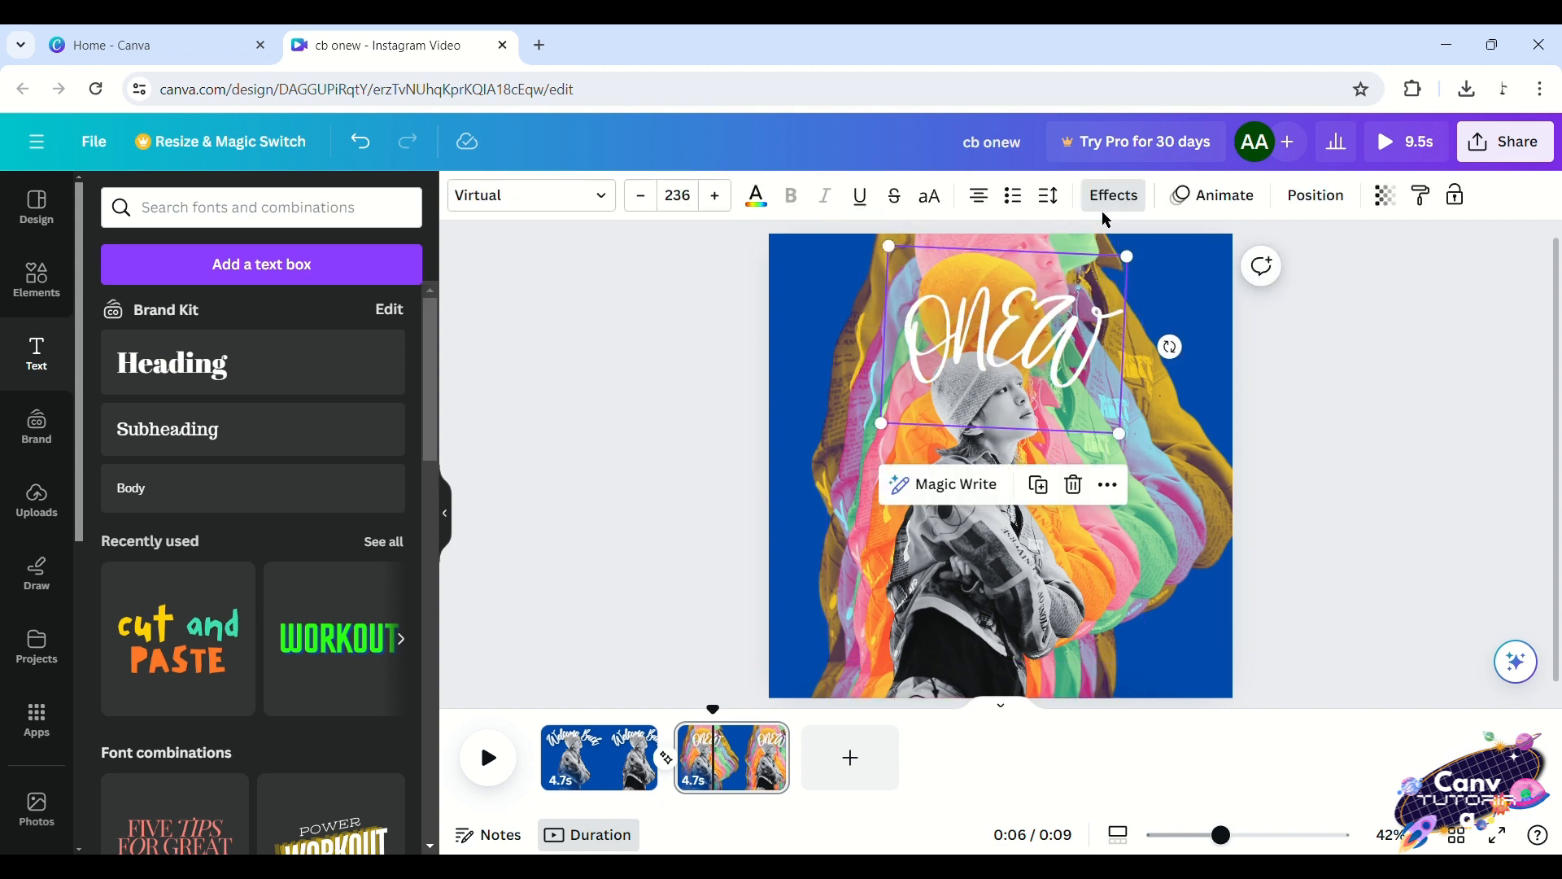
{"action": "left_click", "coordinate": [1120, 199]}
{"action": "left_click", "coordinate": [1299, 193]}
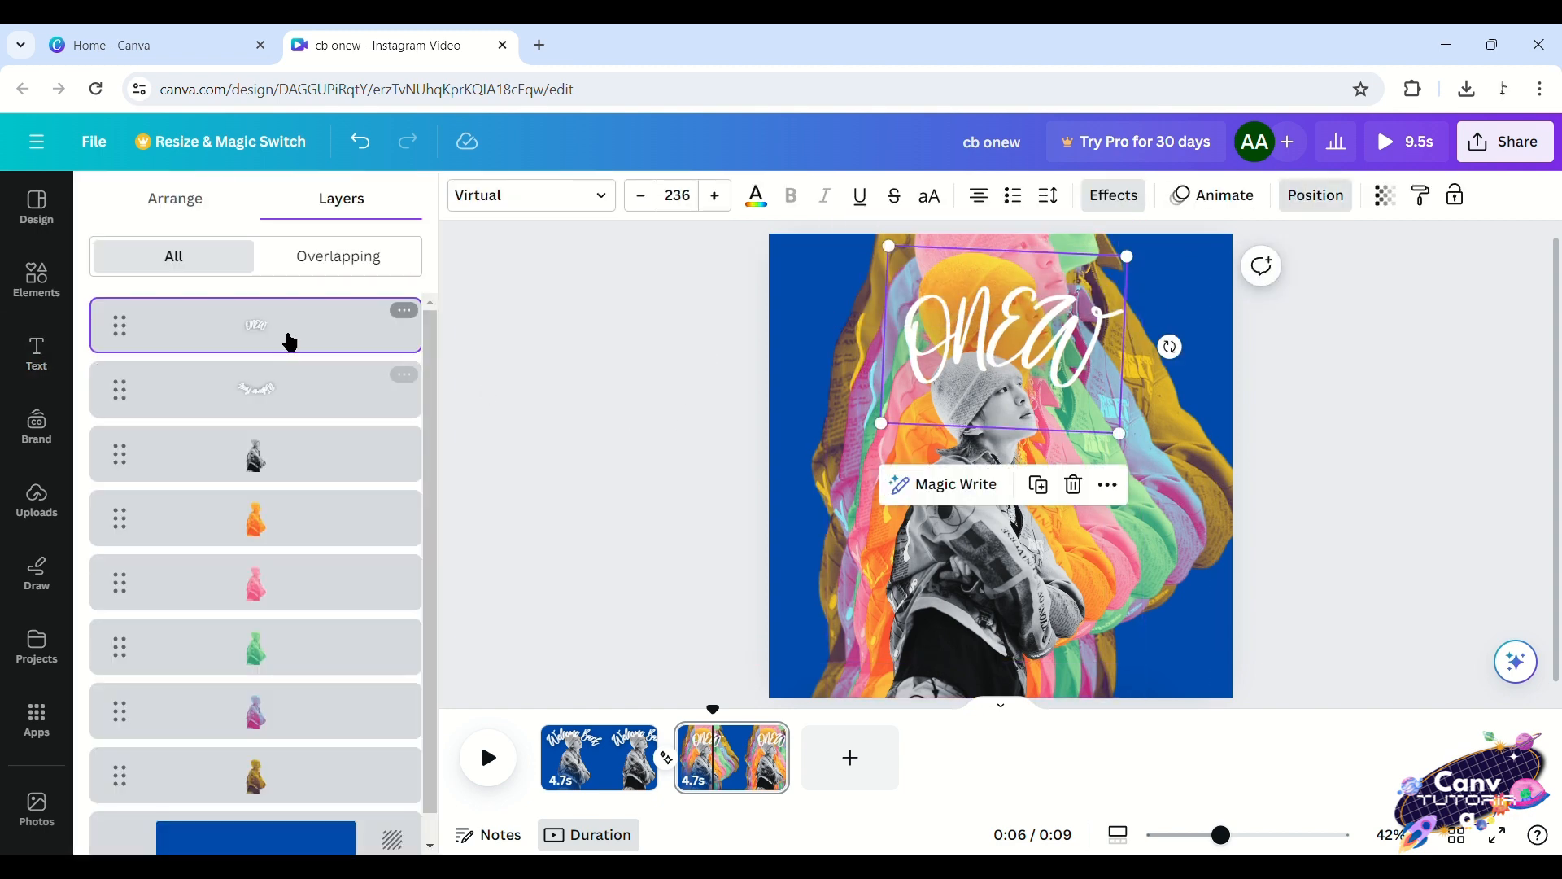
{"action": "left_click_drag", "start_coordinate": [291, 341], "coordinate": [252, 478]}
{"action": "left_click_drag", "start_coordinate": [919, 300], "coordinate": [907, 300]}
Preview the page transition twice to check how the ungrouped "ONEW" text animates behind the cutout
{"action": "left_click", "coordinate": [639, 720]}
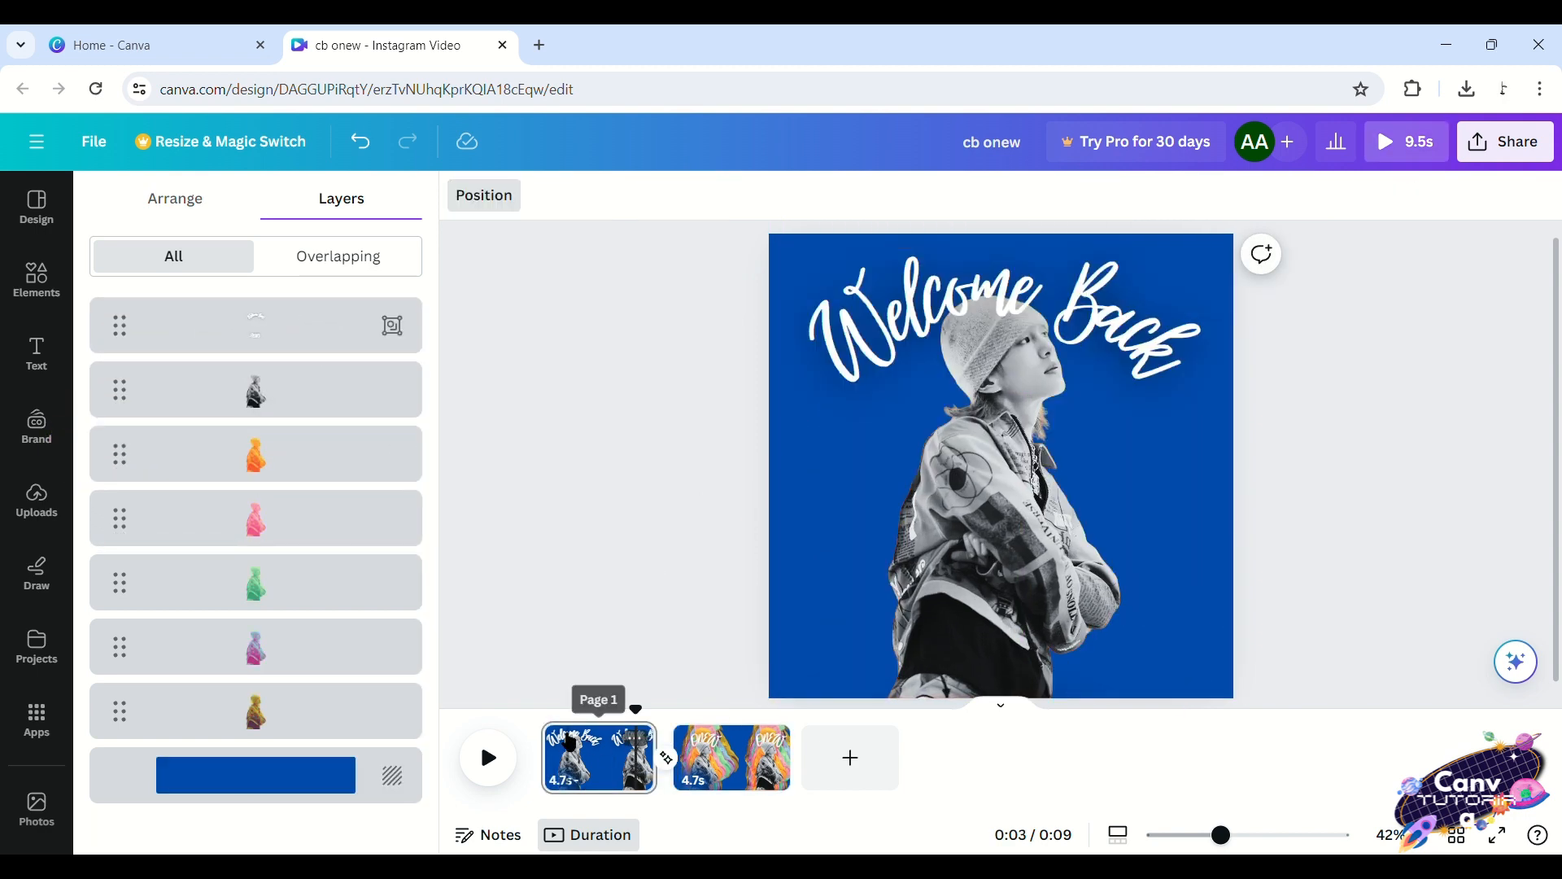
{"action": "left_click", "coordinate": [505, 765]}
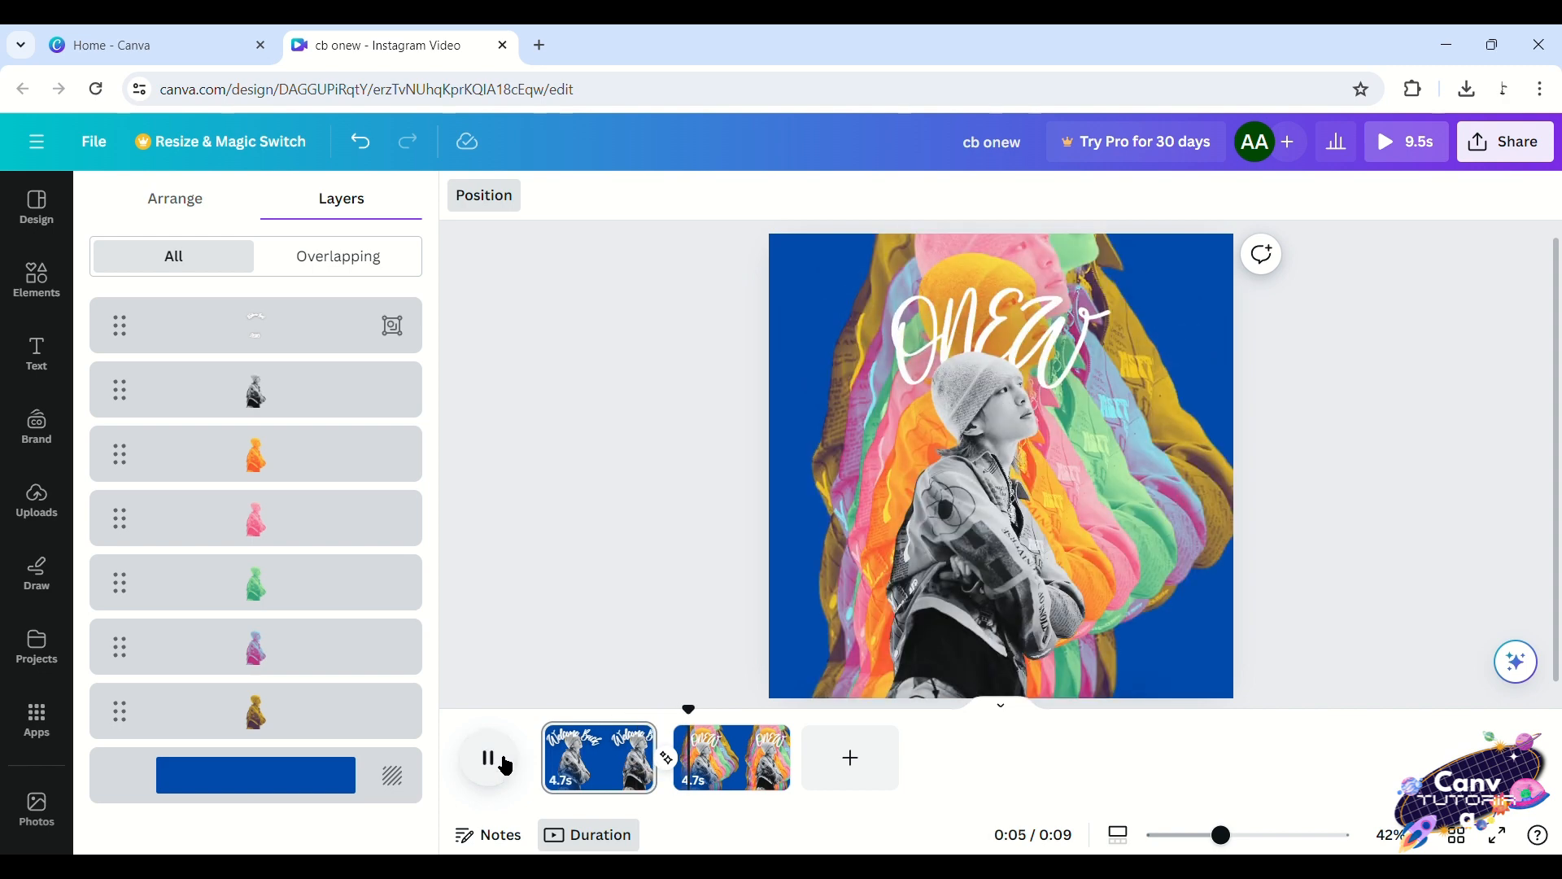
{"action": "left_click", "coordinate": [505, 765]}
{"action": "left_click", "coordinate": [642, 721]}
{"action": "left_click", "coordinate": [492, 758]}
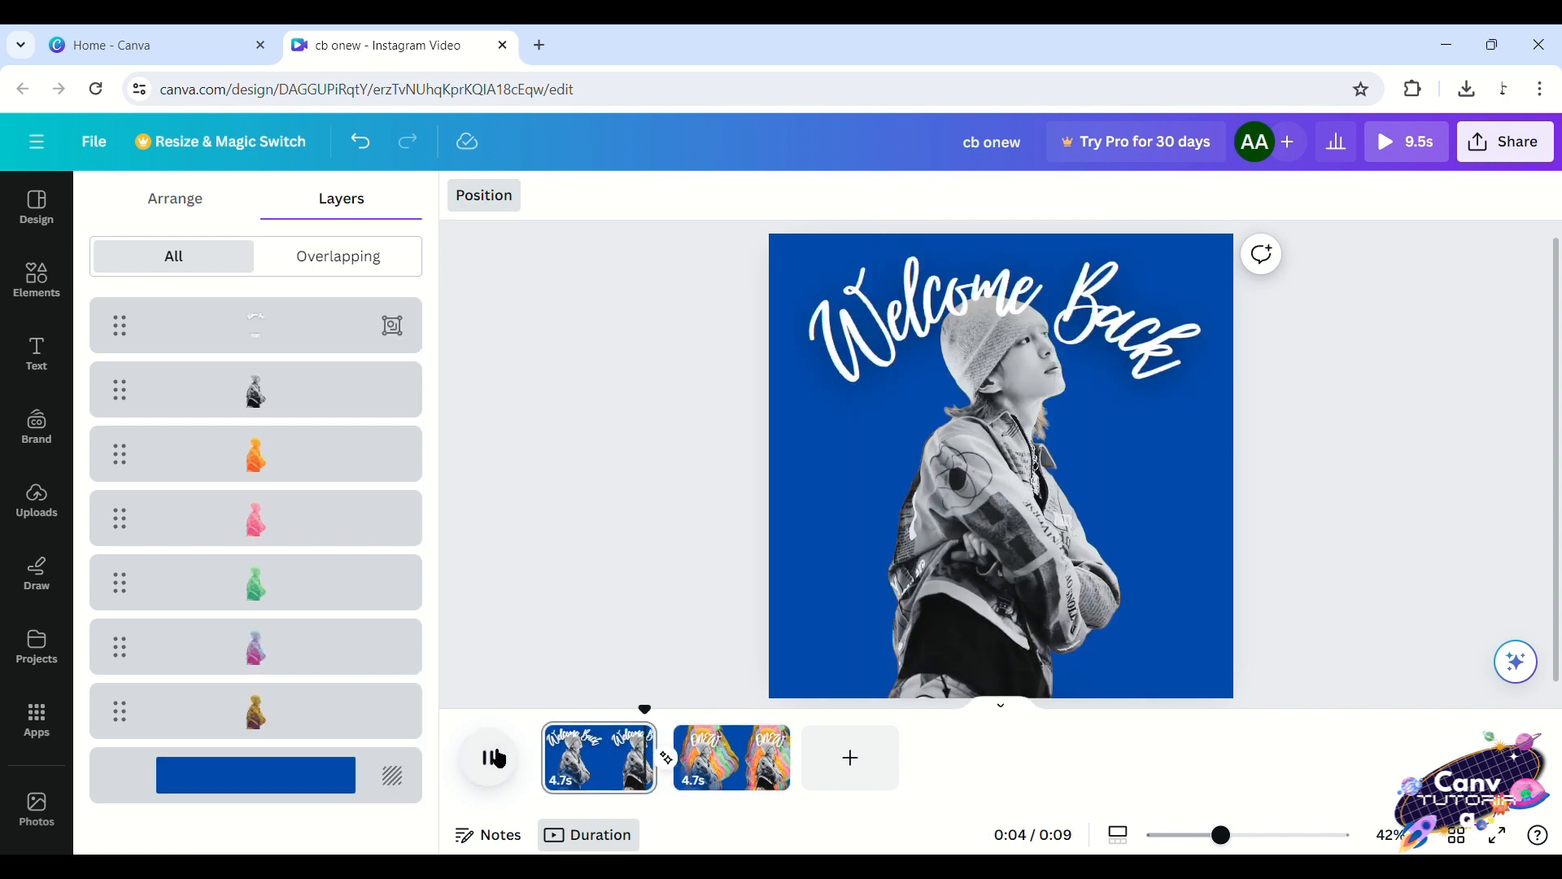
Undo the ungrouping, layer change and moves of the second page's text, and replay the page transition
{"action": "left_click", "coordinate": [701, 579]}
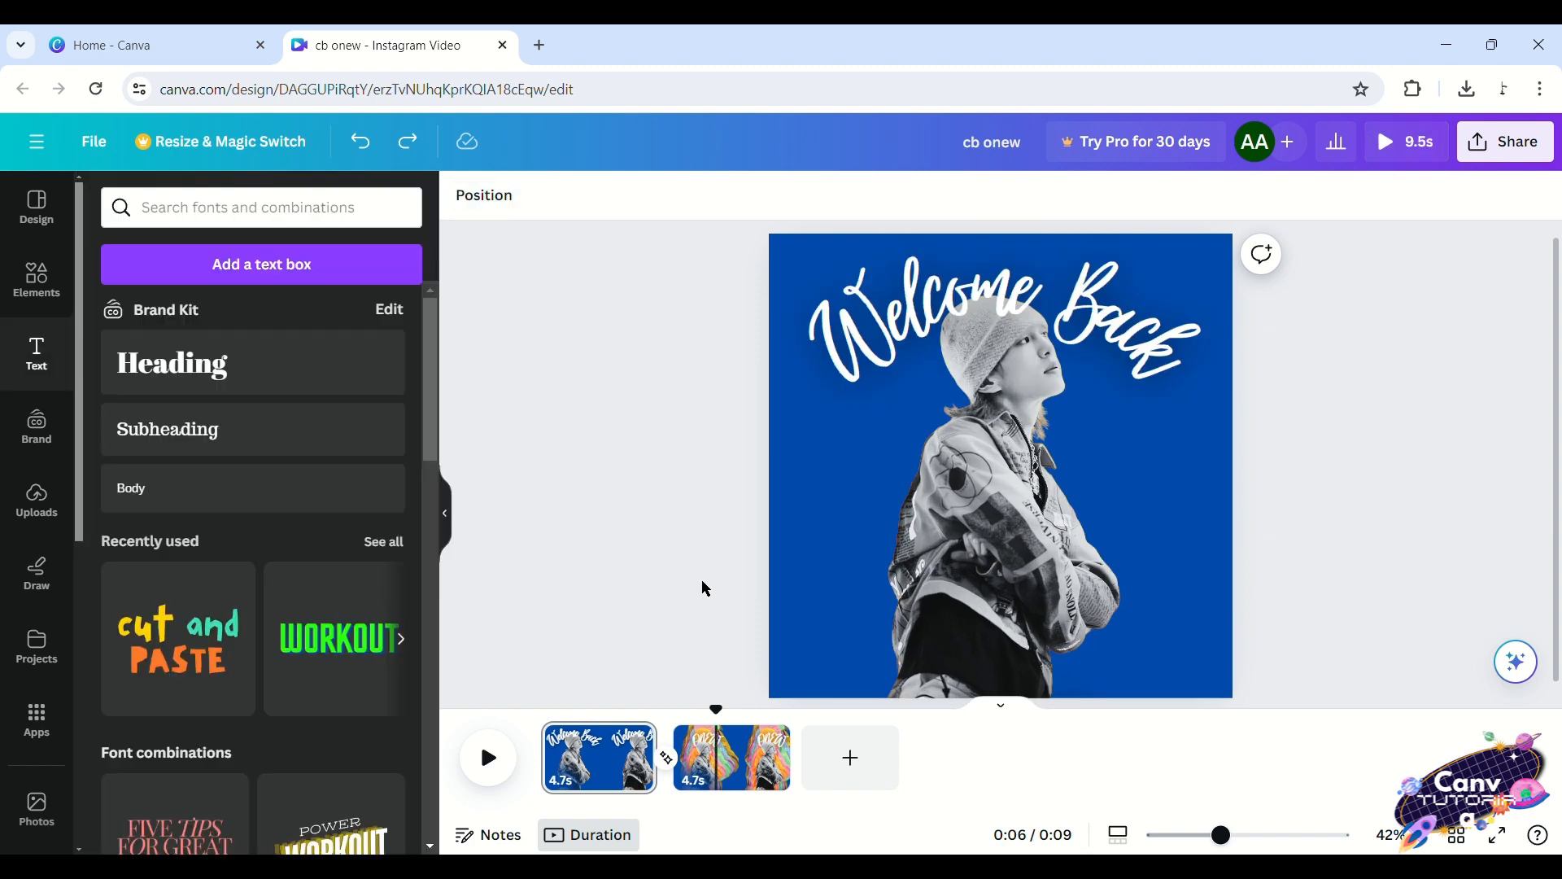
{"action": "left_click", "coordinate": [640, 741]}
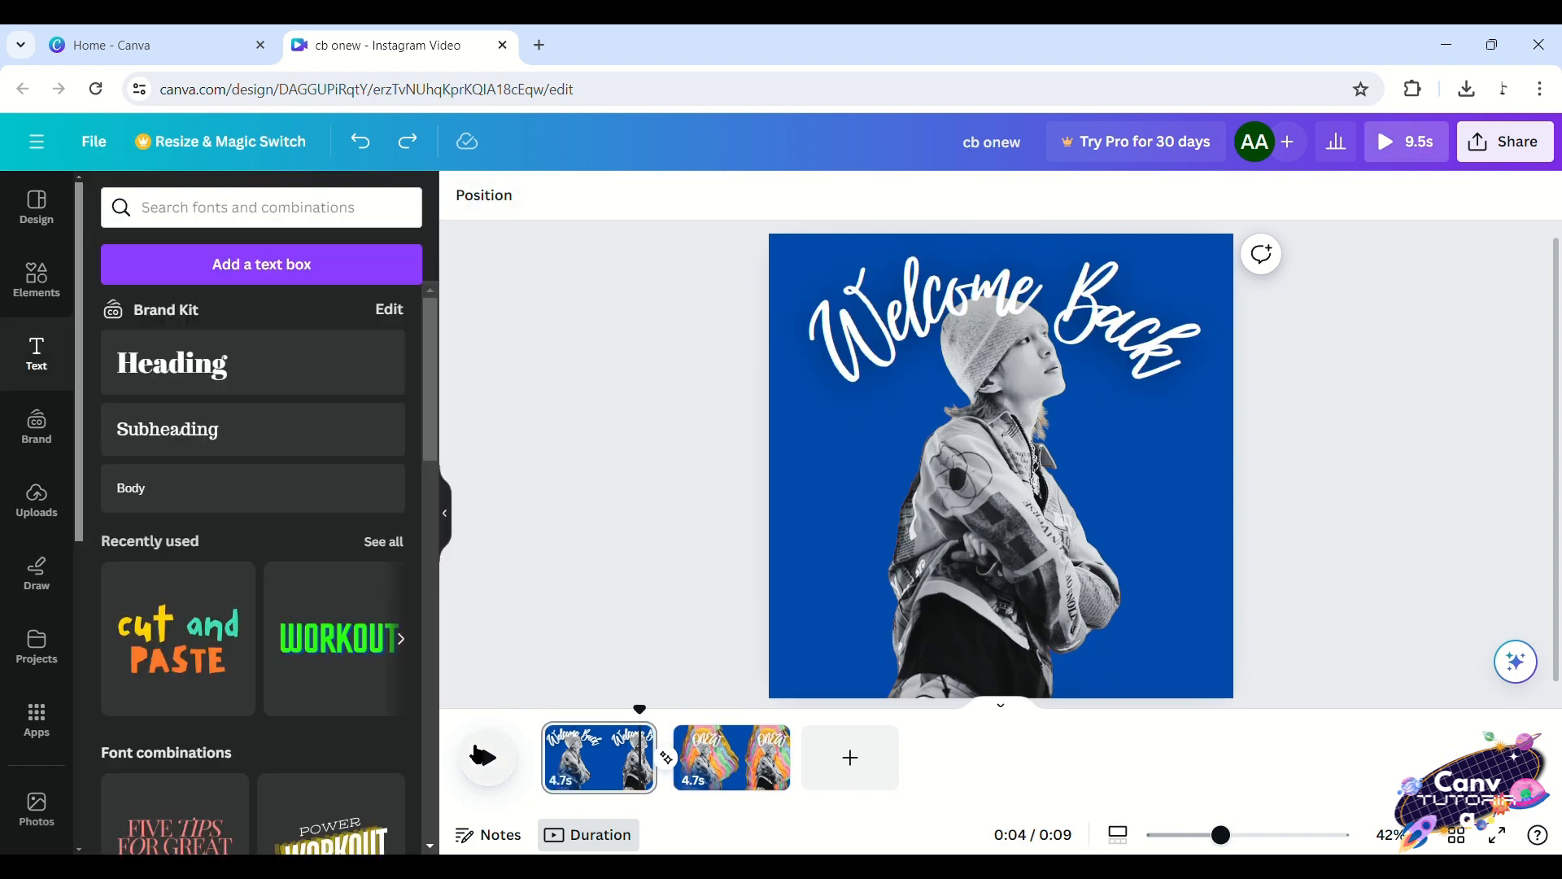
{"action": "left_click", "coordinate": [491, 755]}
{"action": "left_click", "coordinate": [491, 755]}
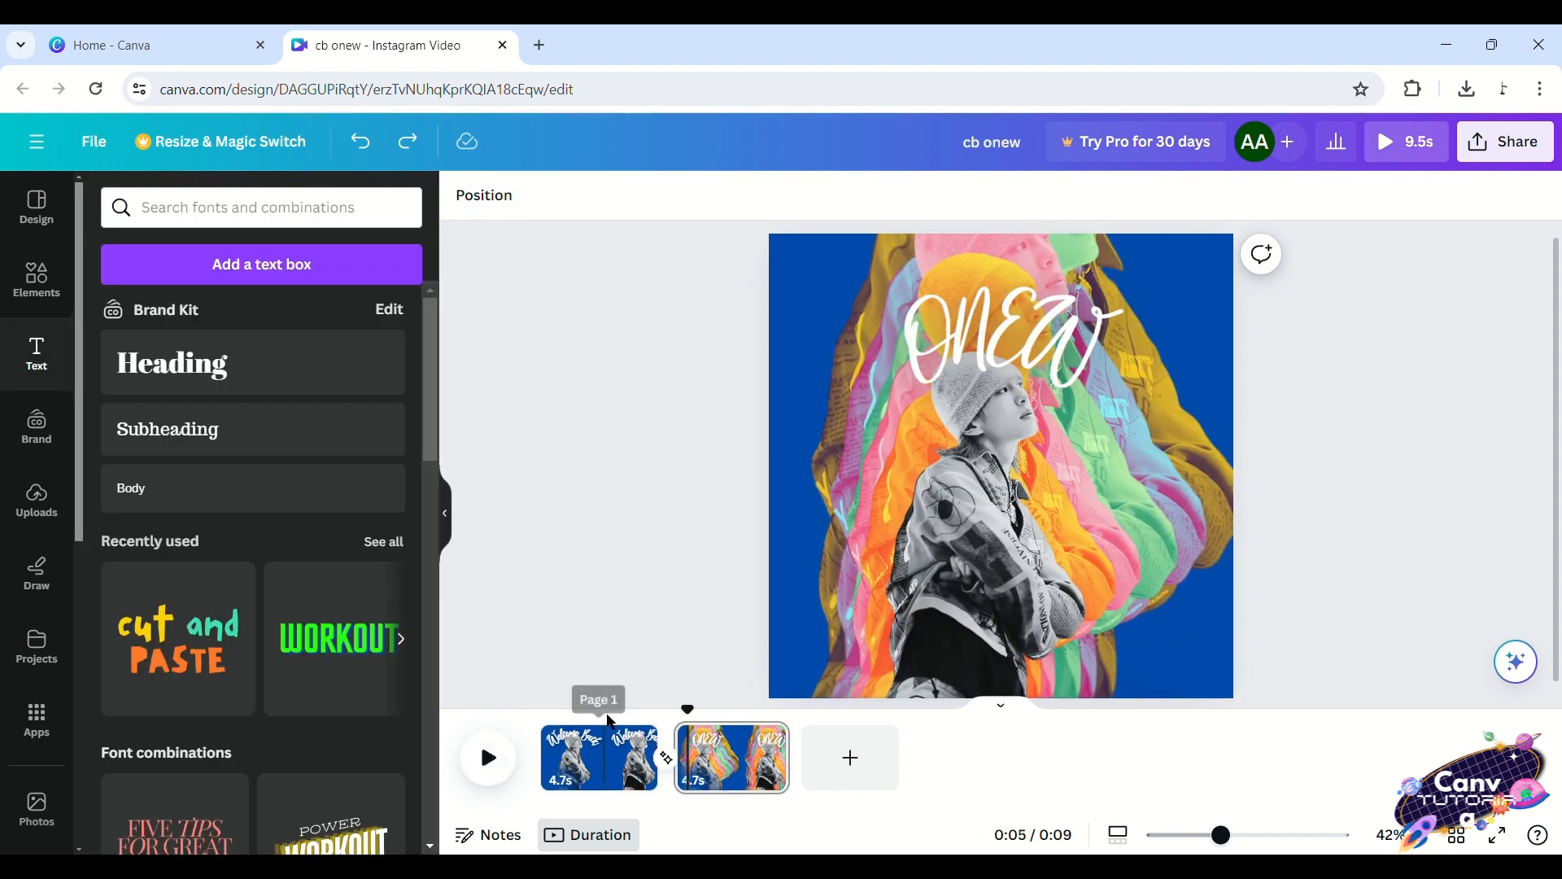
{"action": "left_click", "coordinate": [638, 722]}
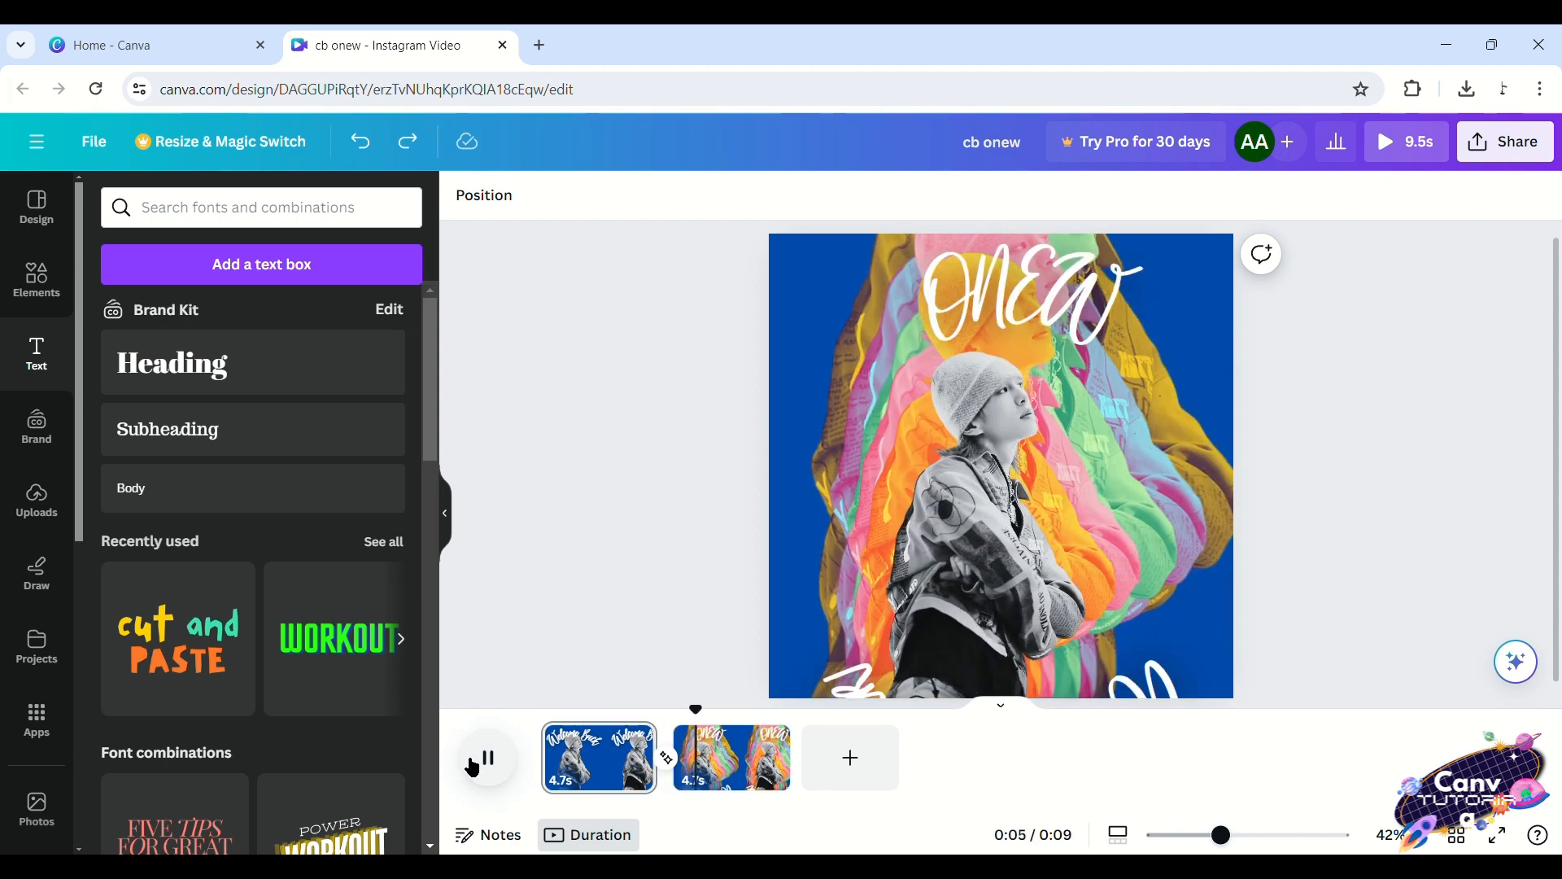
{"action": "left_click", "coordinate": [472, 764]}
{"action": "left_click", "coordinate": [445, 533]}
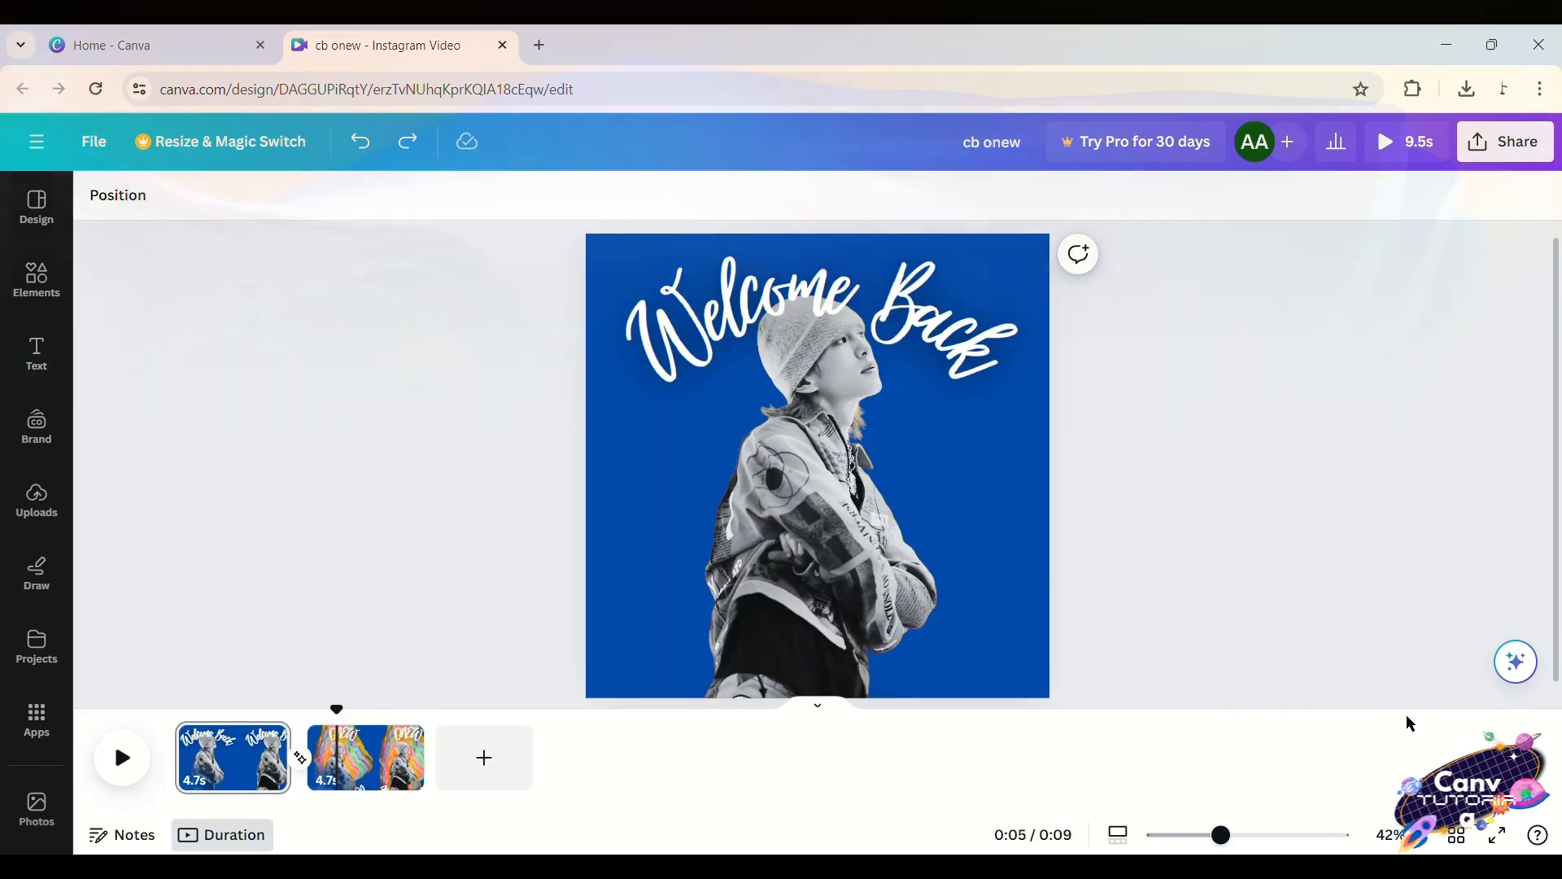